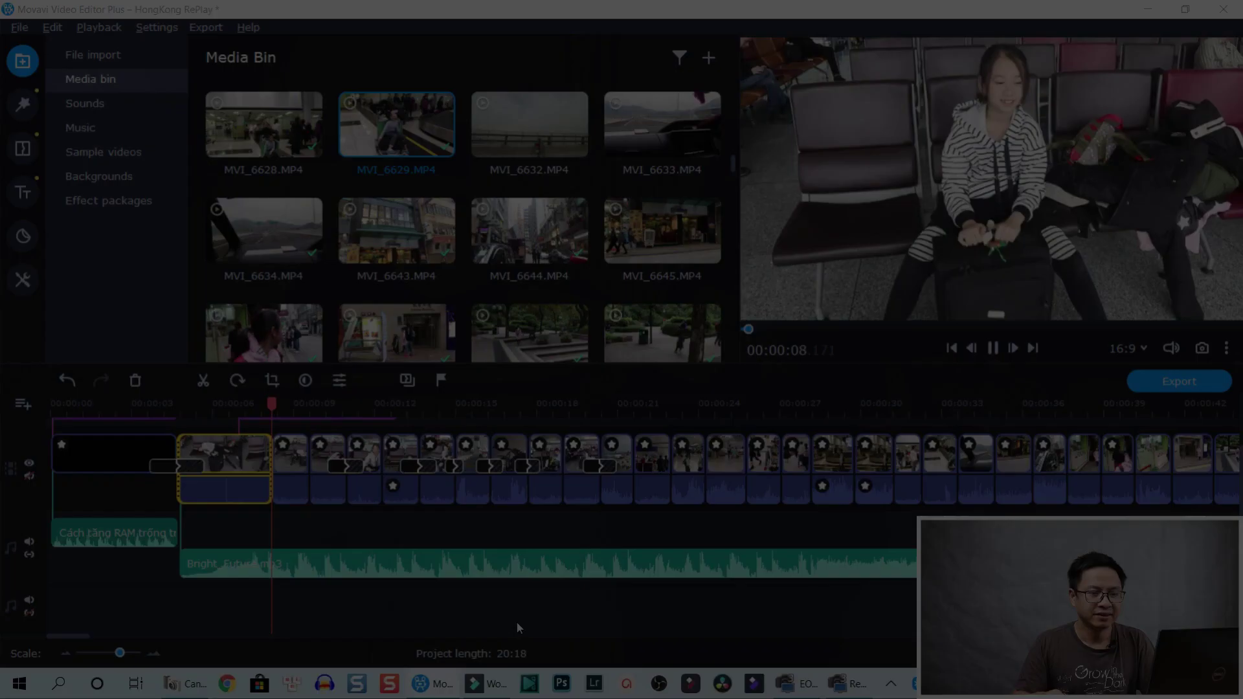
Delete all clips from the timeline so the project is empty.
click(520, 620)
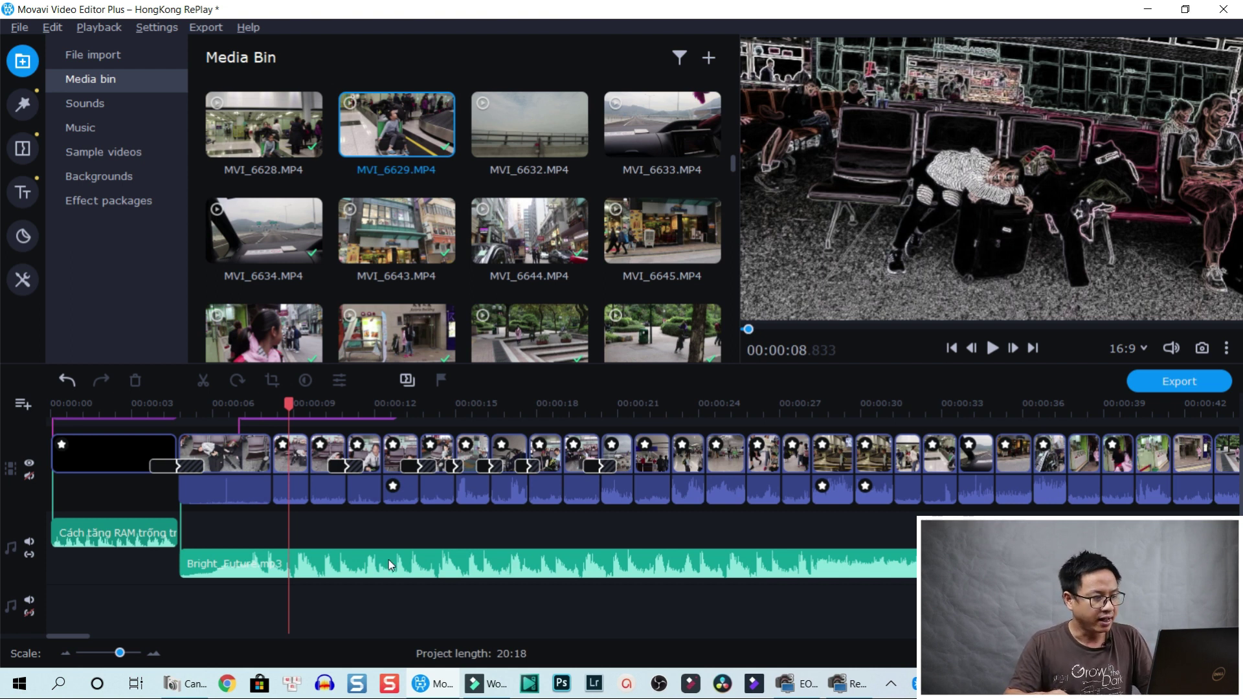
click(273, 500)
key(ctrl+a)
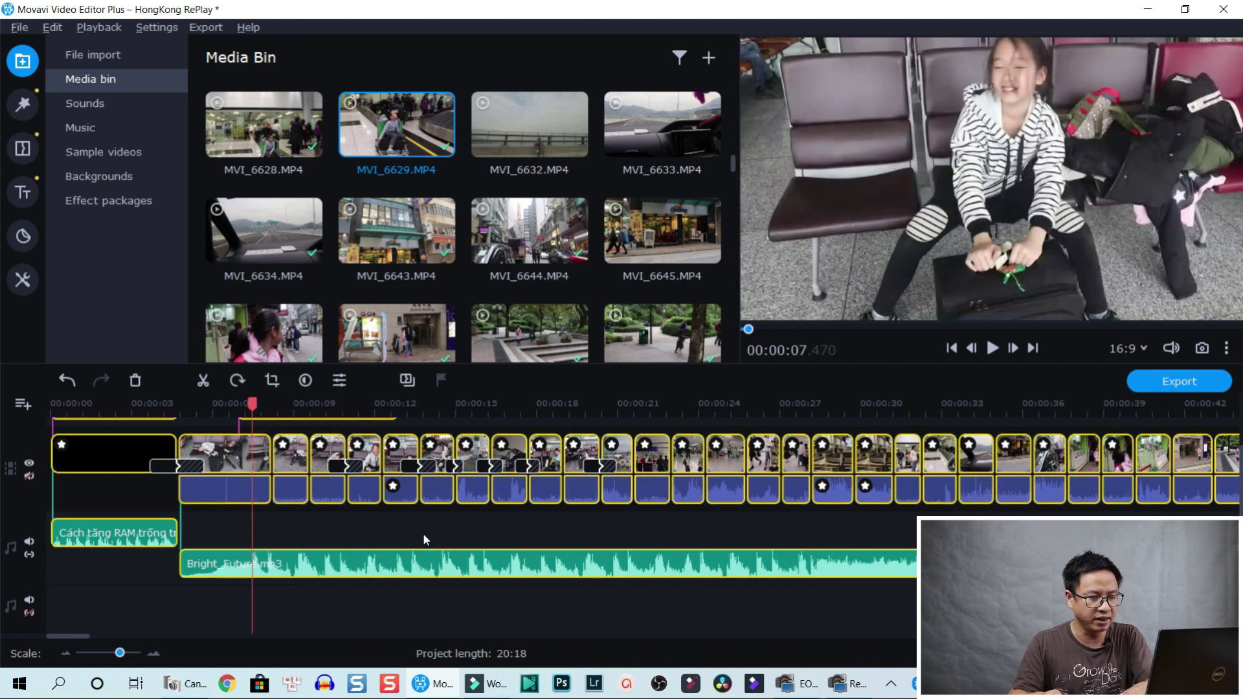
key(Delete)
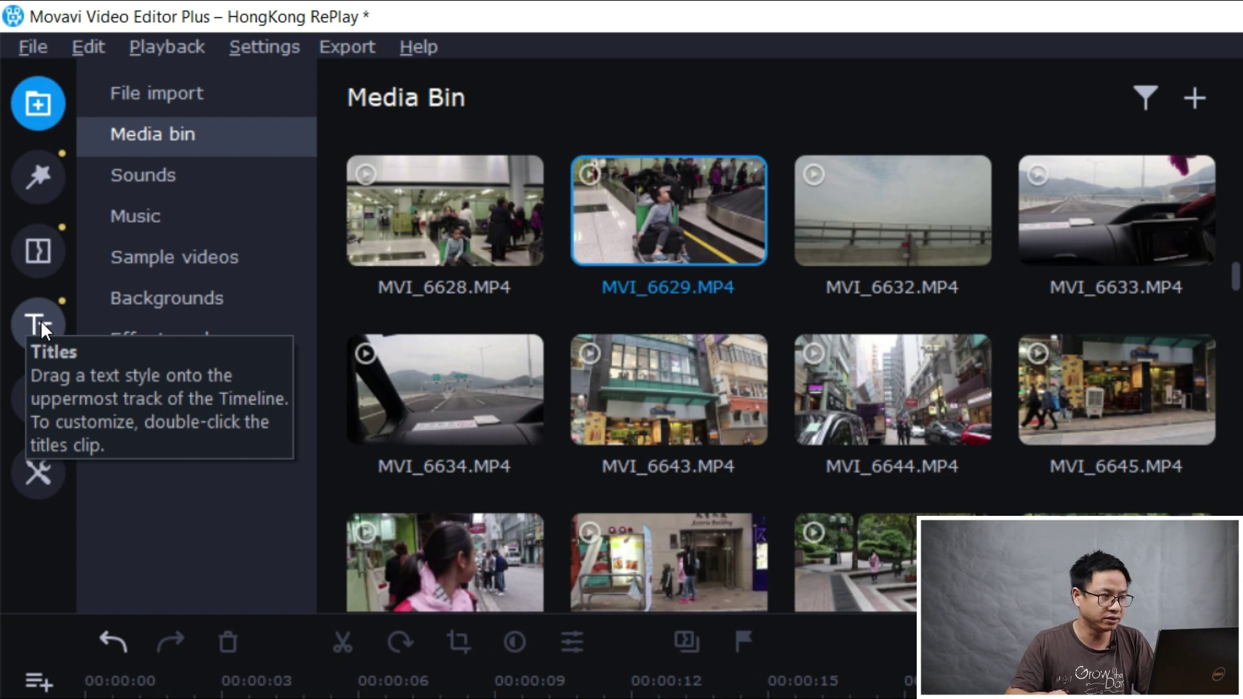
Find the Typewriter style among all titles and add it at the start of the empty timeline.
click(40, 320)
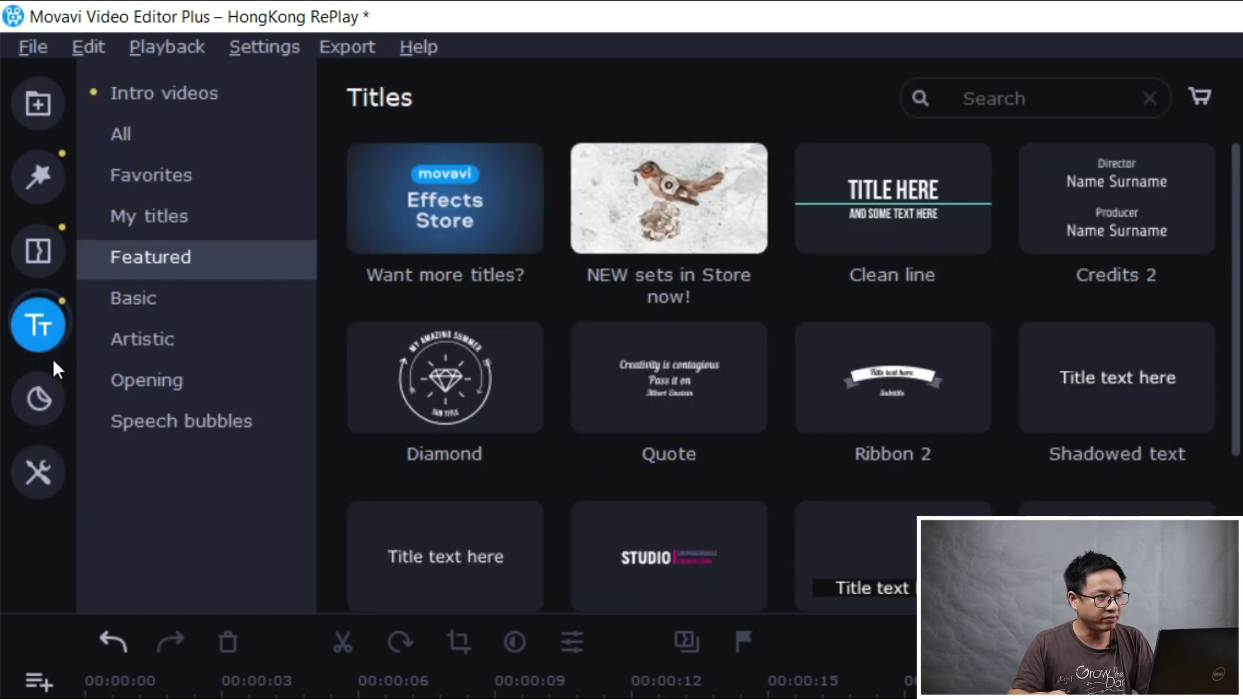
click(153, 90)
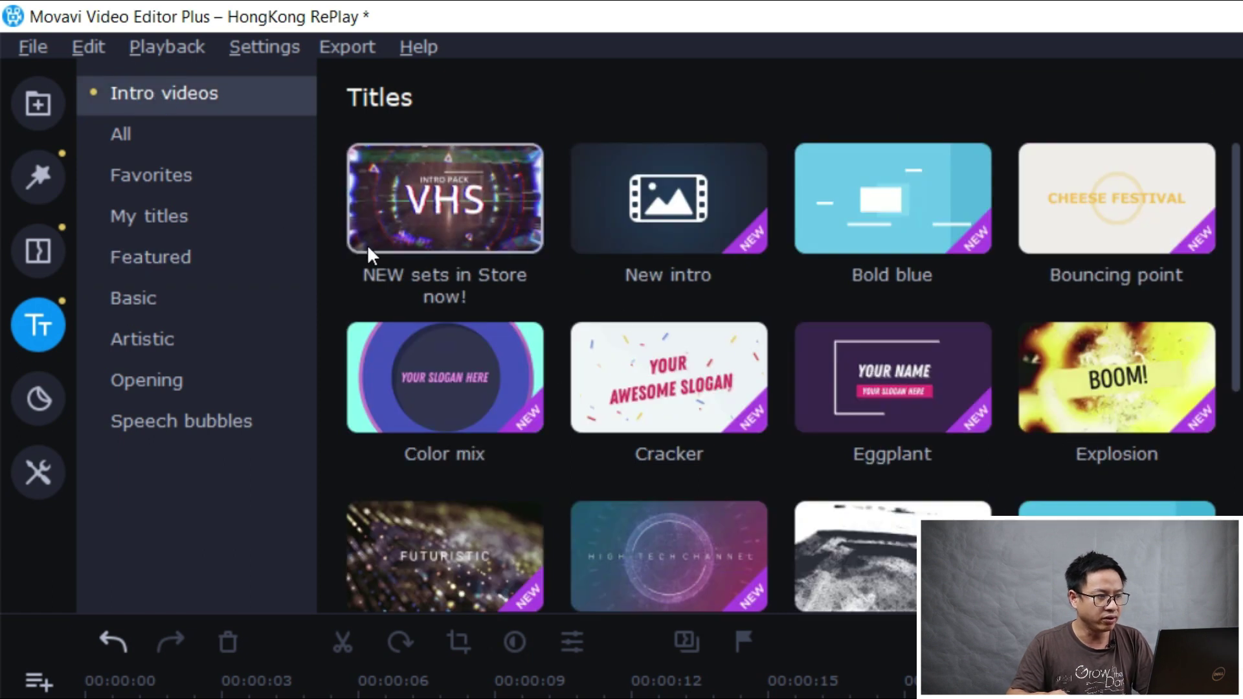
click(123, 136)
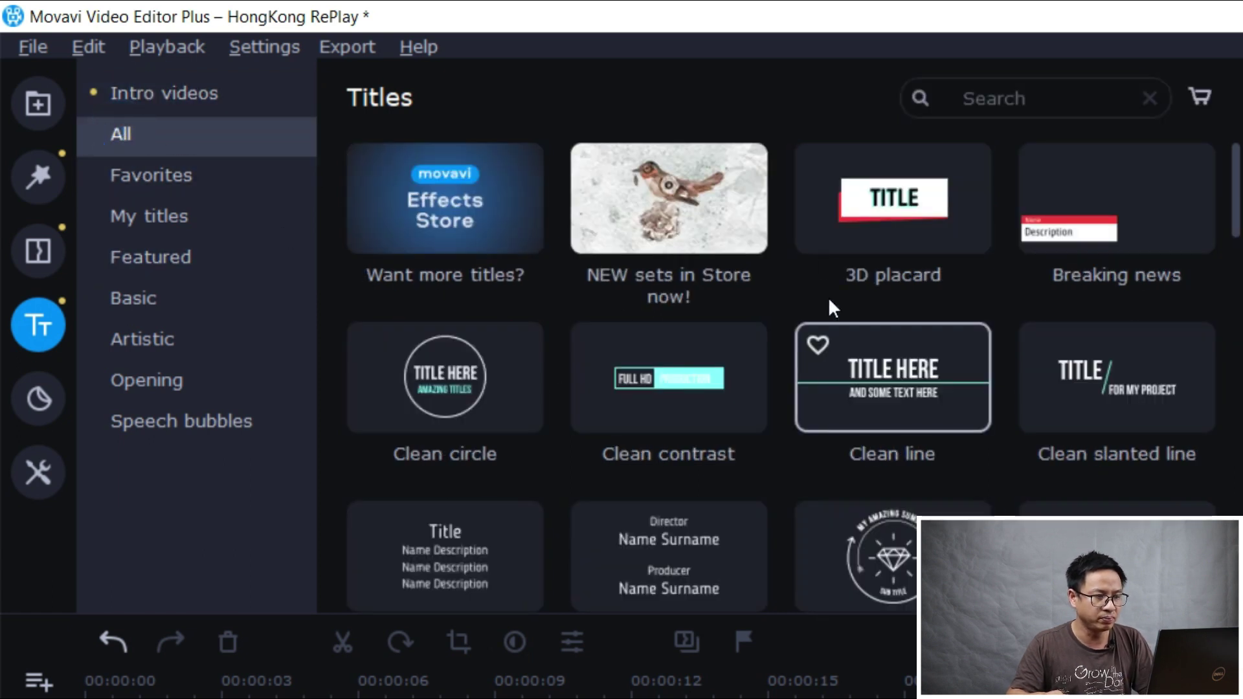
scroll(917, 351, down, 10)
scroll(890, 395, down, 7)
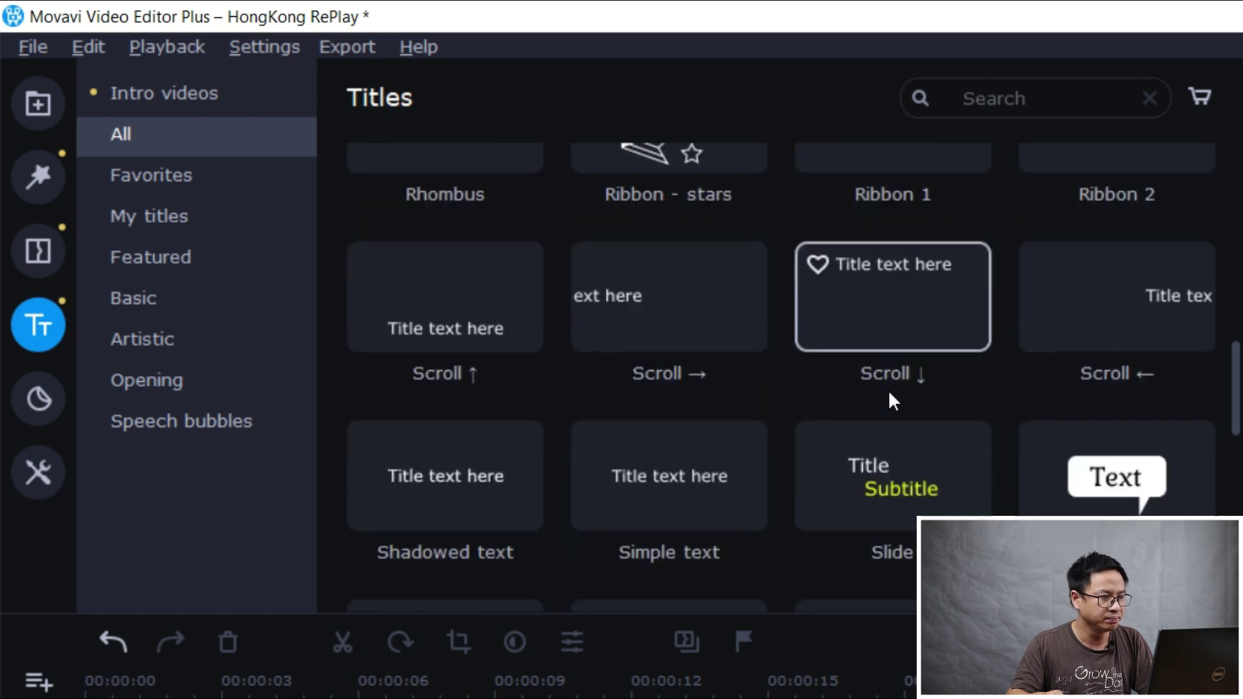
scroll(768, 363, down, 6)
scroll(826, 401, down, 3)
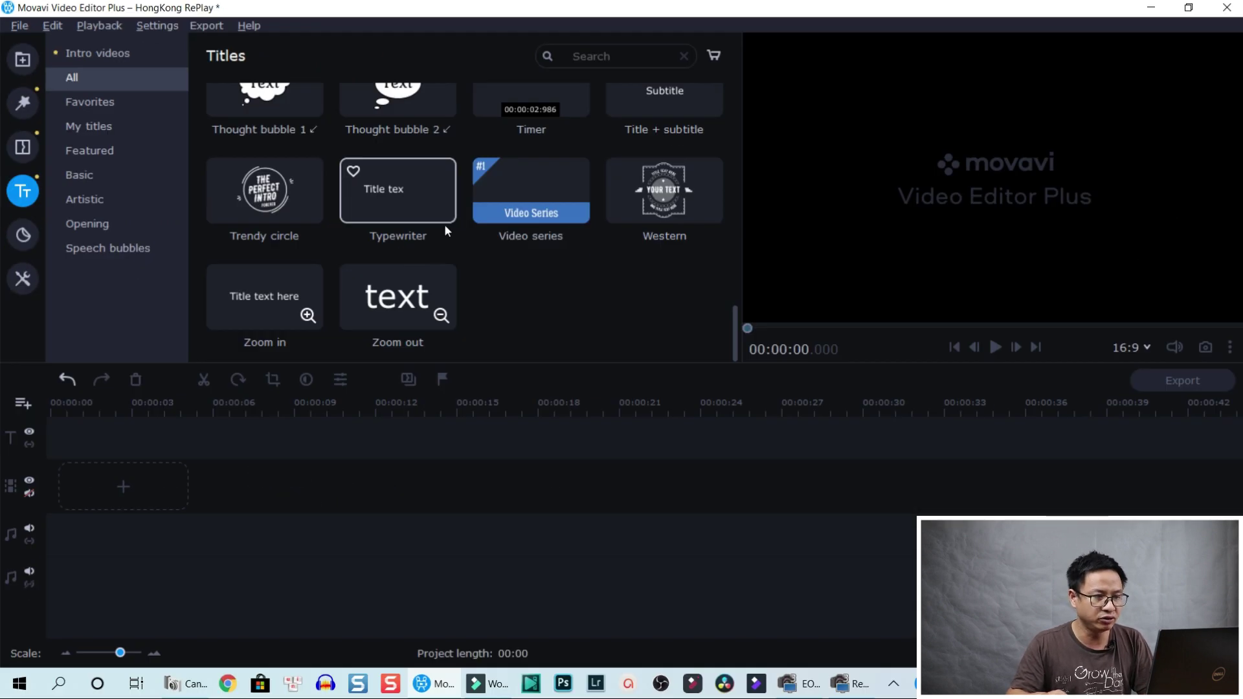
click(415, 208)
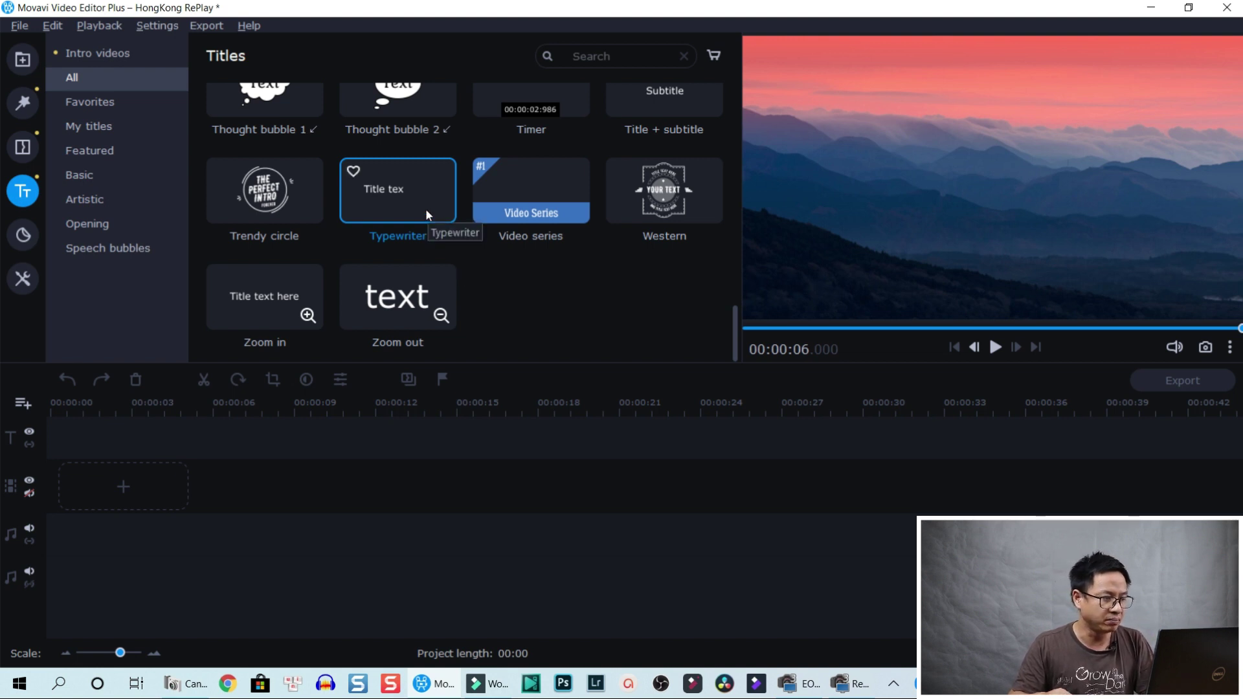
drag(425, 208, 52, 437)
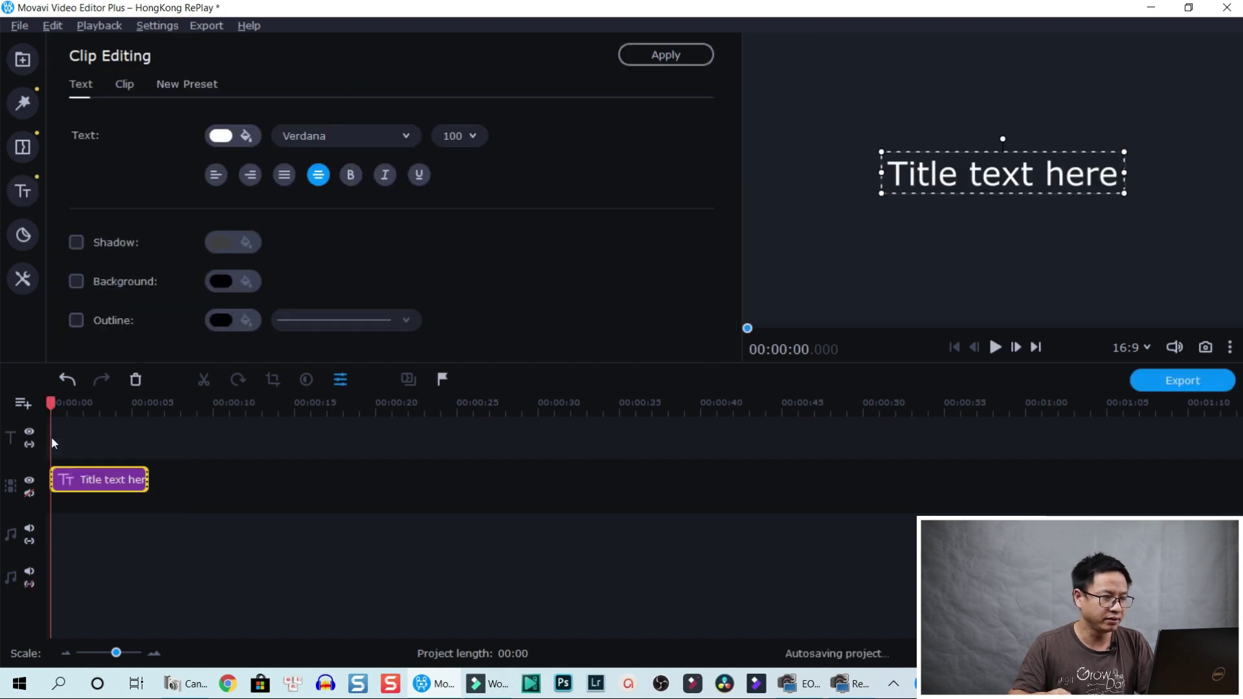
click(143, 531)
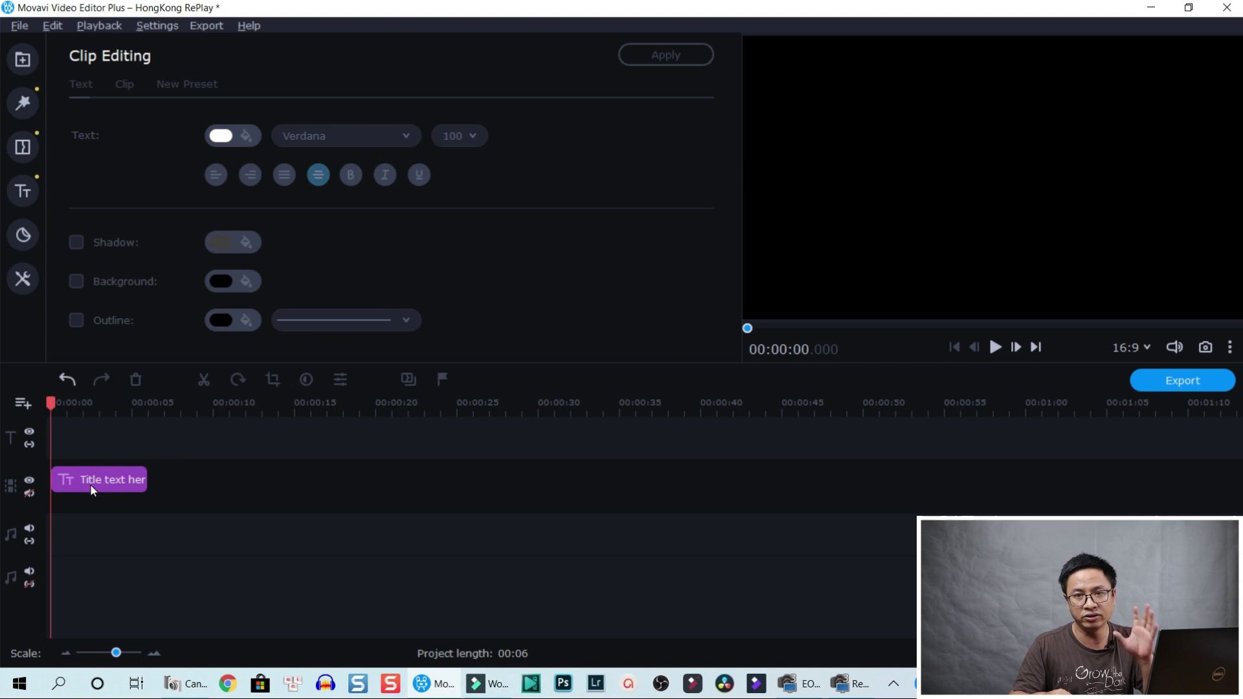
Replace the title's placeholder text with the person's full name and shrink the text frame slightly from its upper-left corner.
click(91, 485)
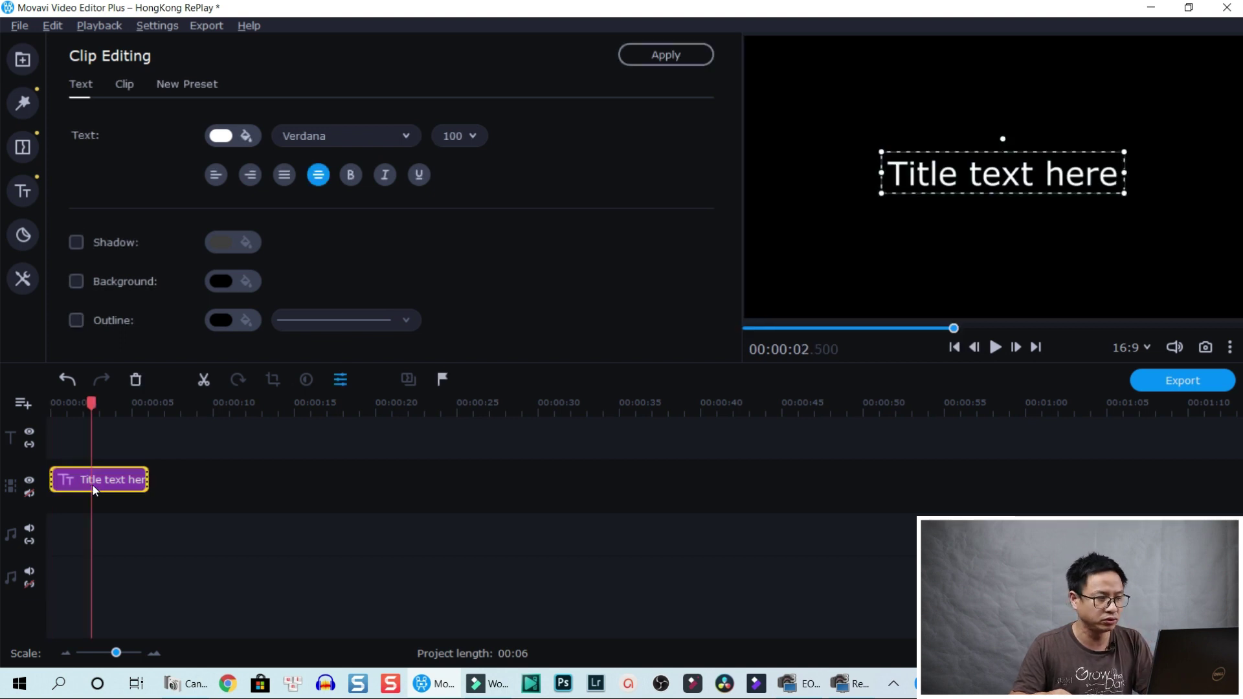
click(95, 482)
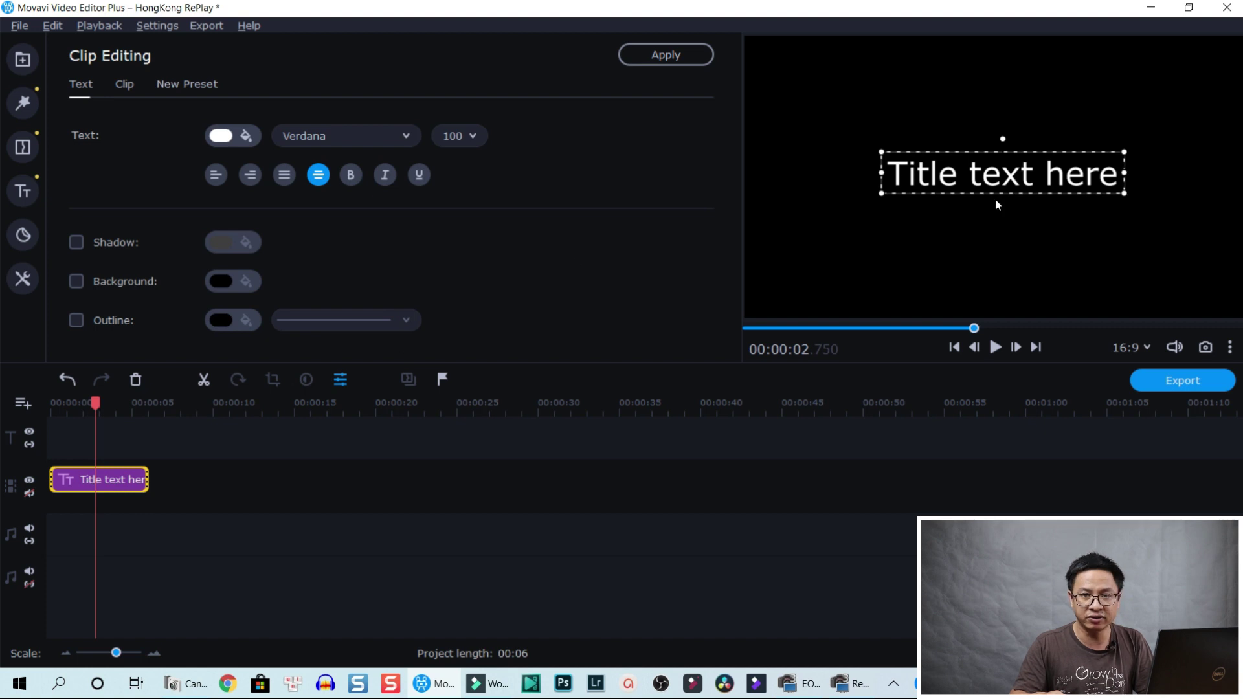
double_click(967, 177)
triple_click(967, 178)
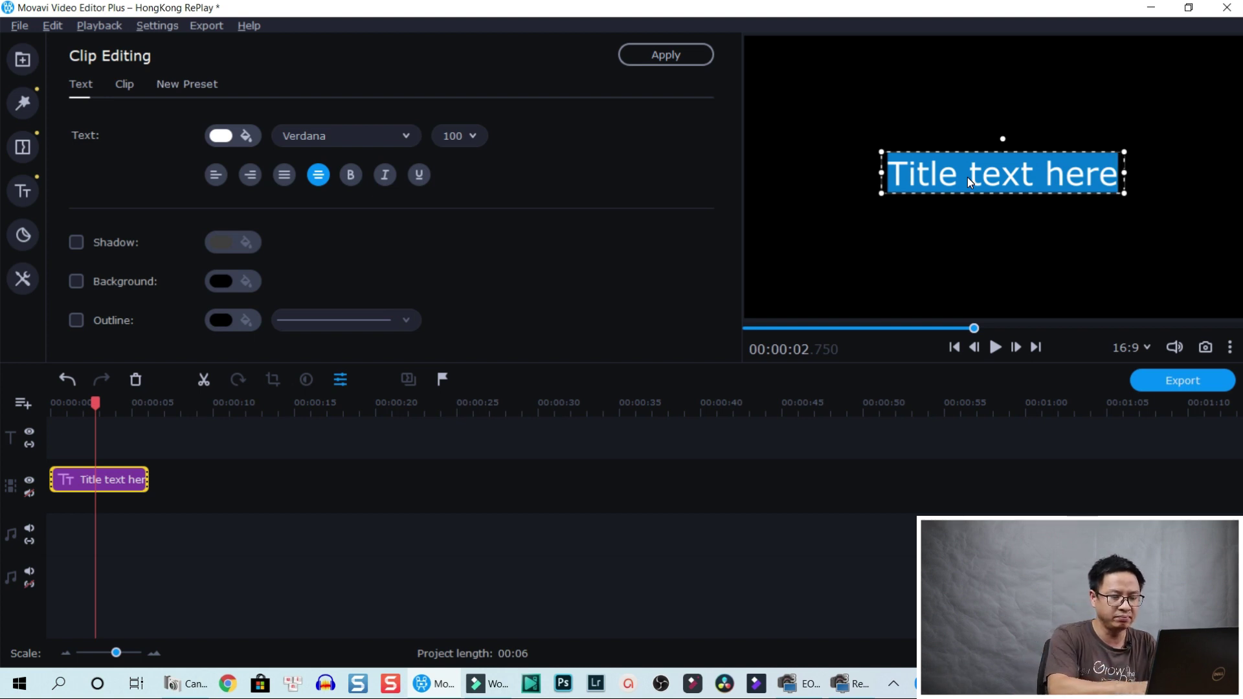
text(Jacky Nguyen)
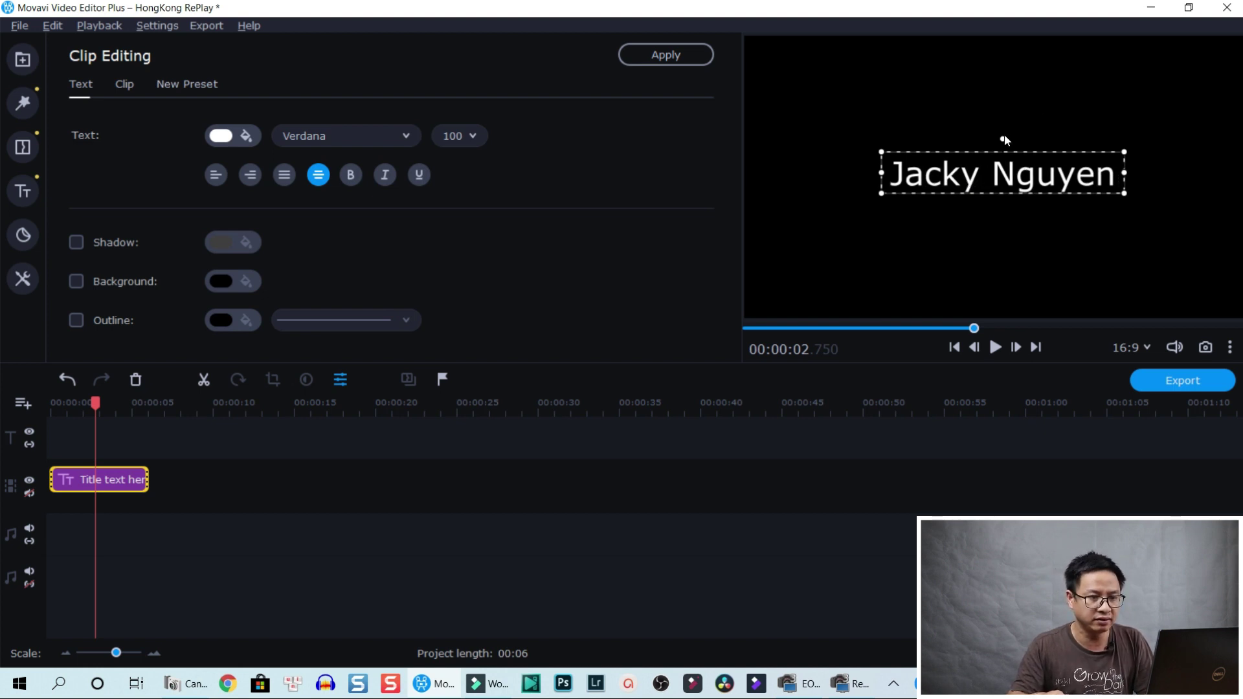
mouse_move(1002, 139)
mouse_down()
mouse_move(1019, 139)
mouse_move(1003, 139)
mouse_up()
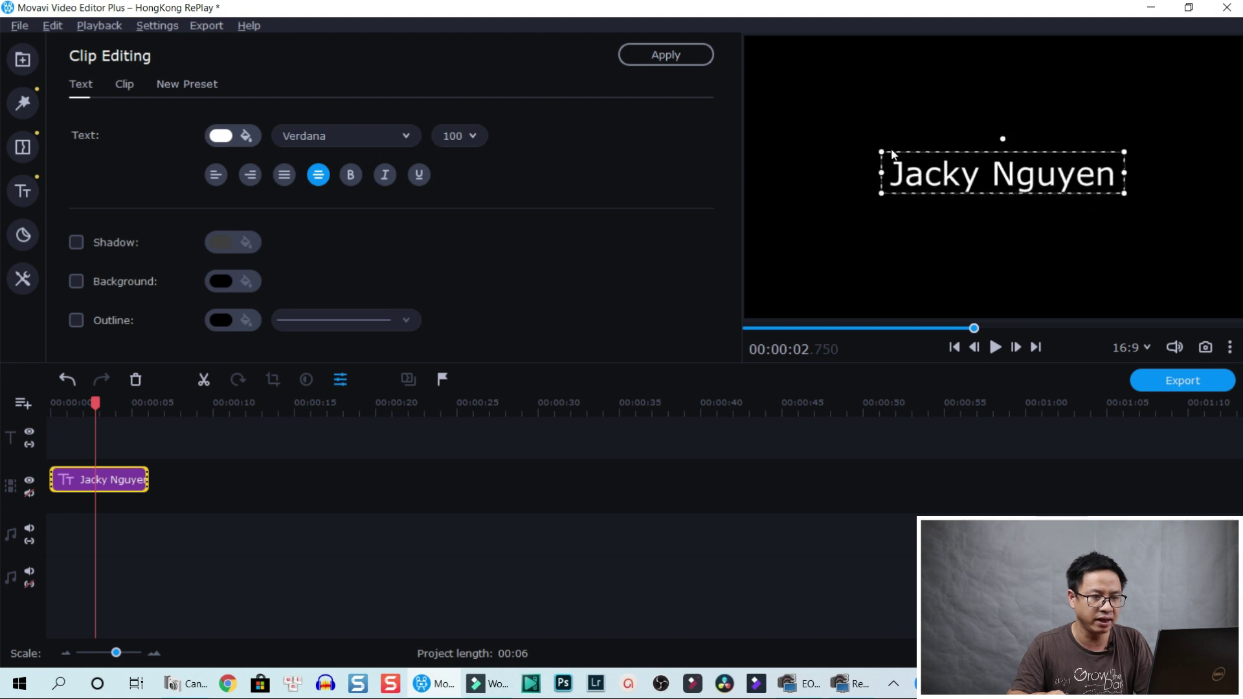
mouse_move(885, 156)
mouse_down()
mouse_move(831, 119)
mouse_move(778, 123)
mouse_move(850, 144)
mouse_move(840, 132)
mouse_move(906, 139)
mouse_move(863, 144)
mouse_move(882, 153)
mouse_move(832, 122)
mouse_move(989, 166)
mouse_move(904, 155)
mouse_up()
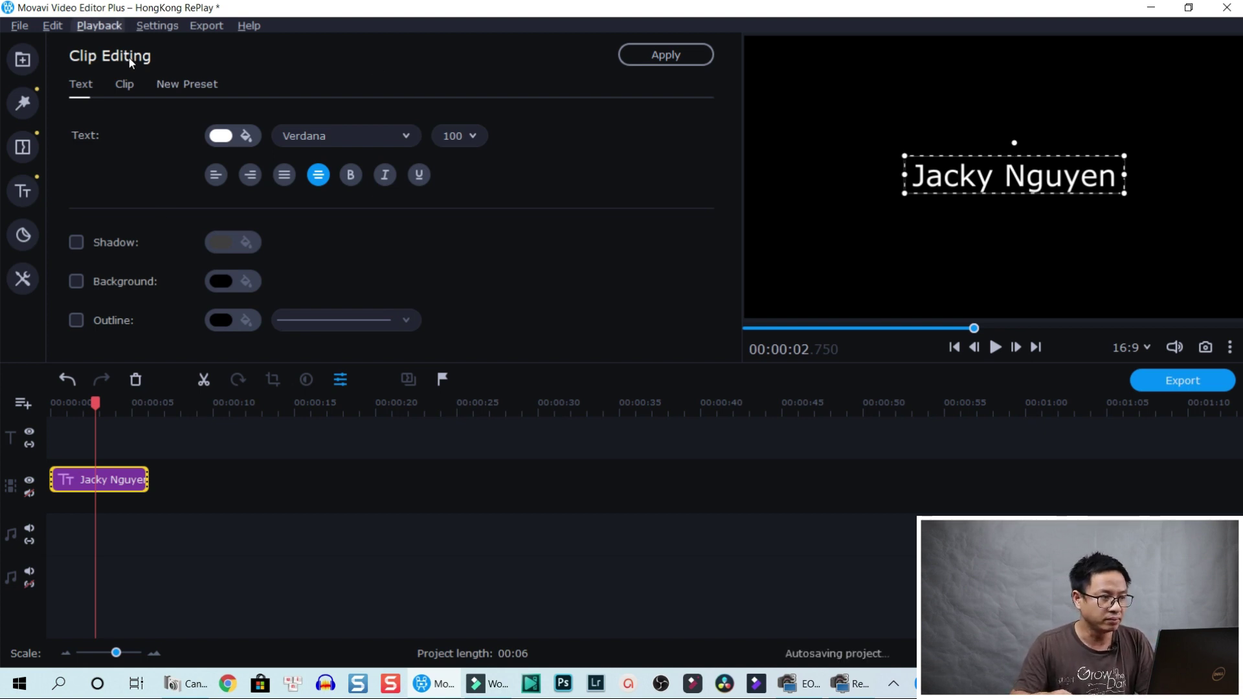
Look through the title's text, preset and clip settings, and play the title from the start to check its typing animation.
click(78, 90)
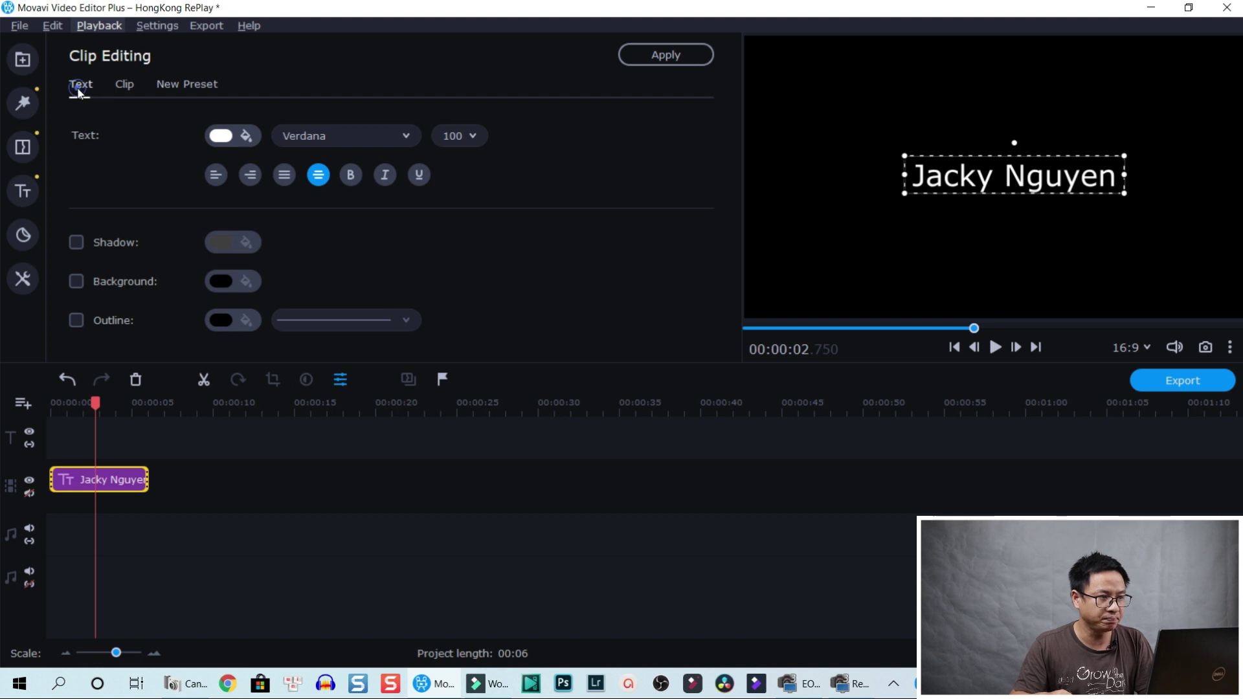
click(130, 87)
click(175, 90)
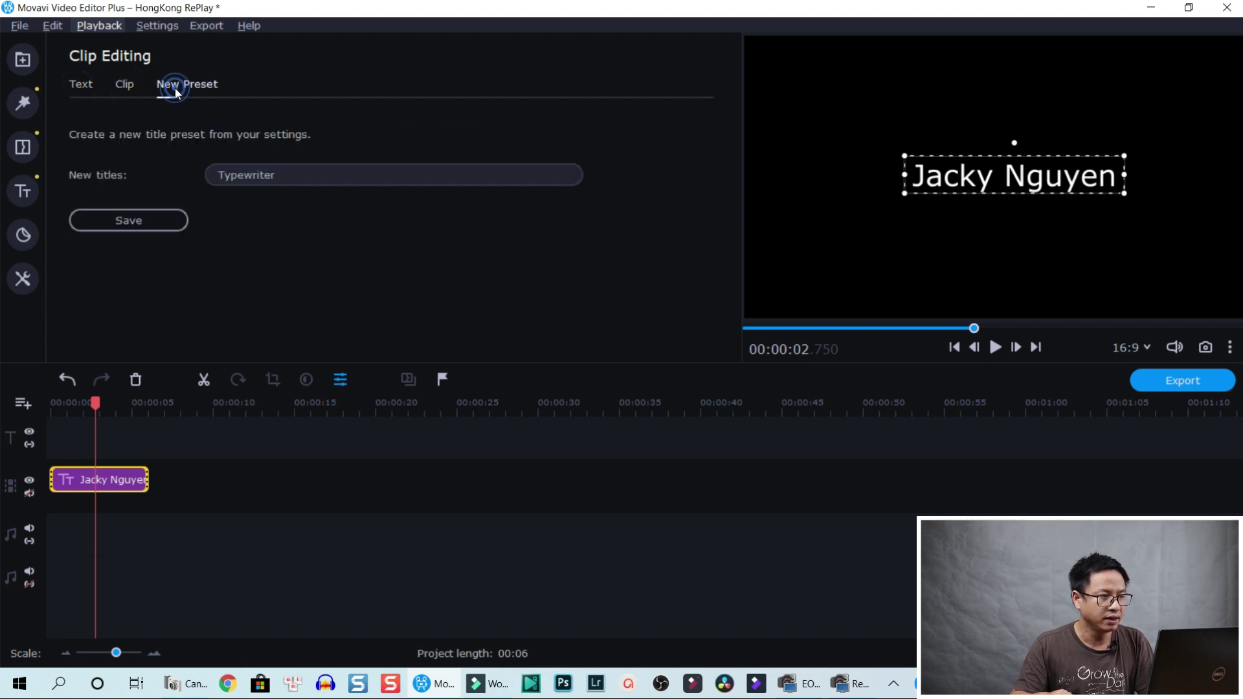
click(132, 86)
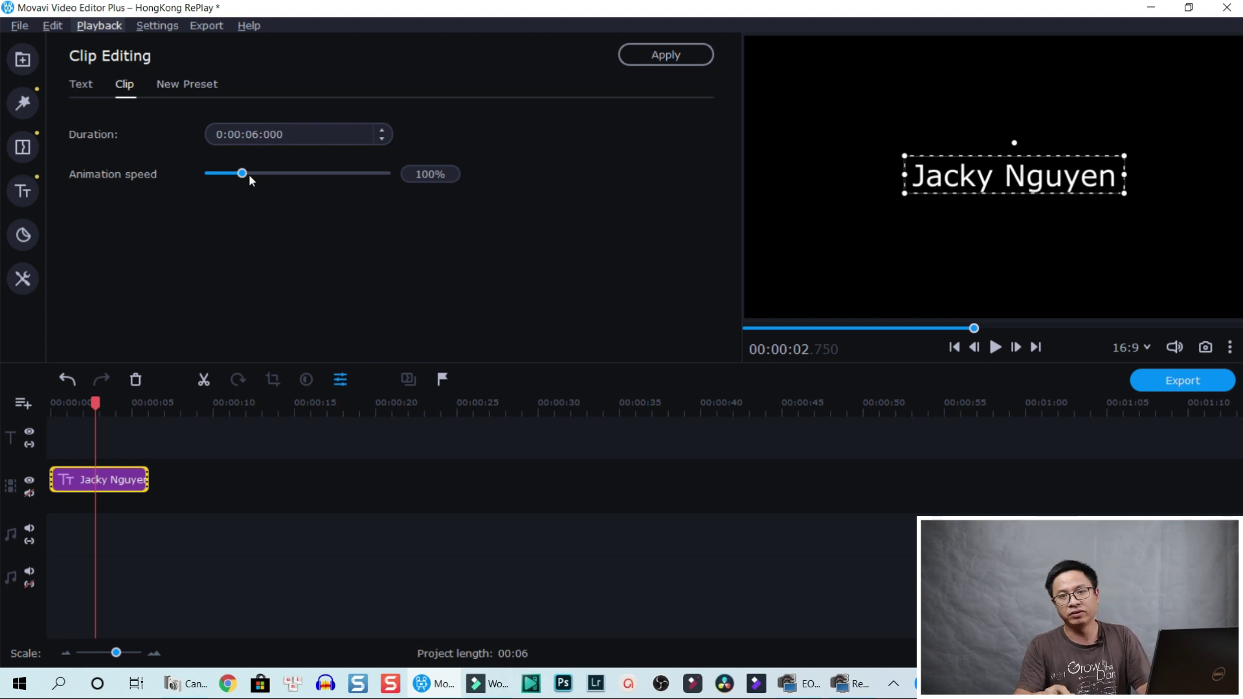
mouse_move(250, 176)
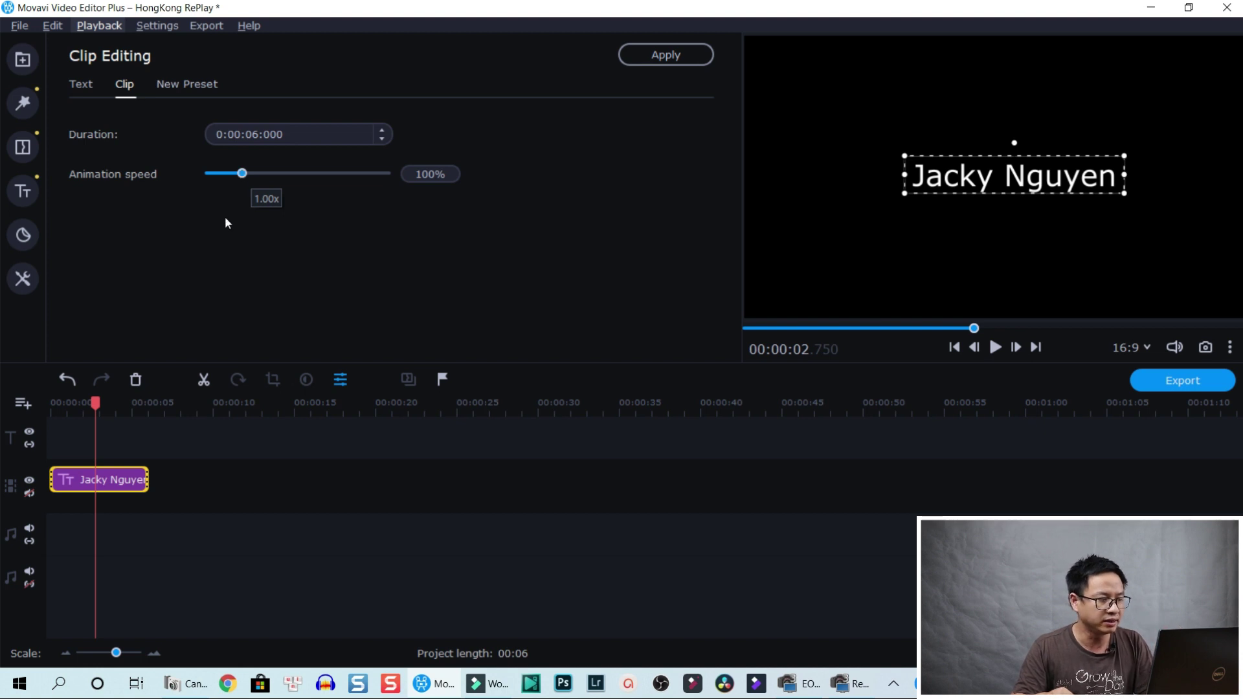
click(55, 403)
key(space)
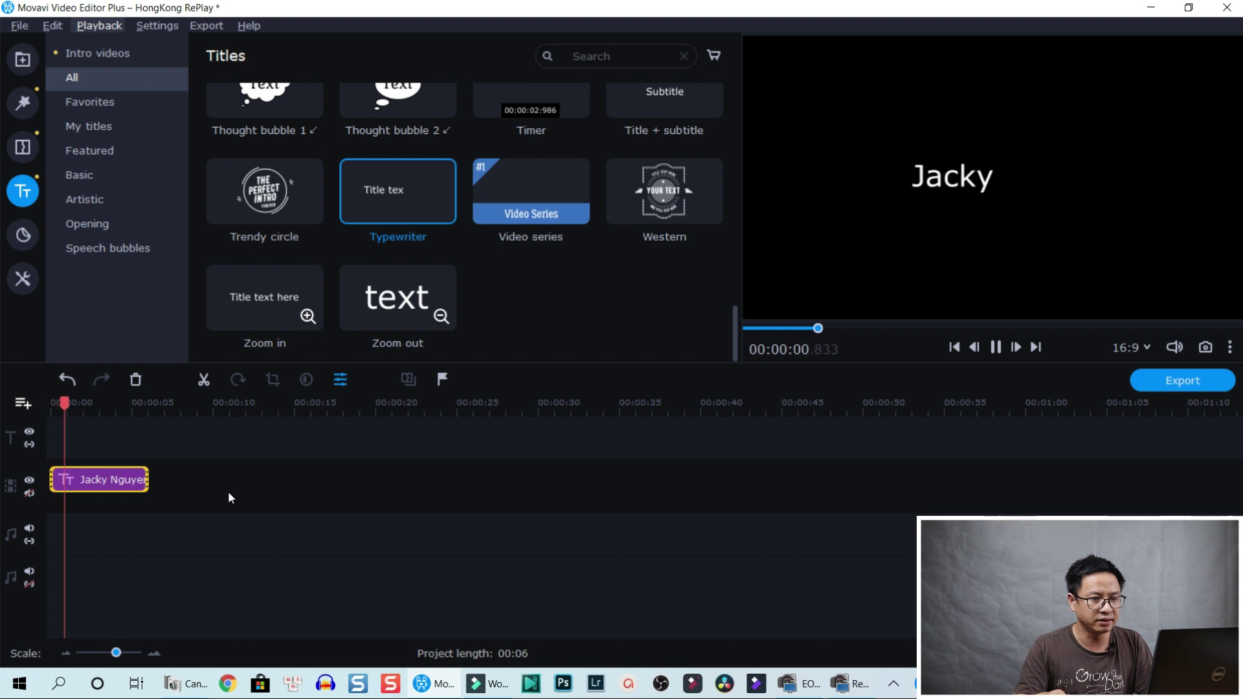
key(space)
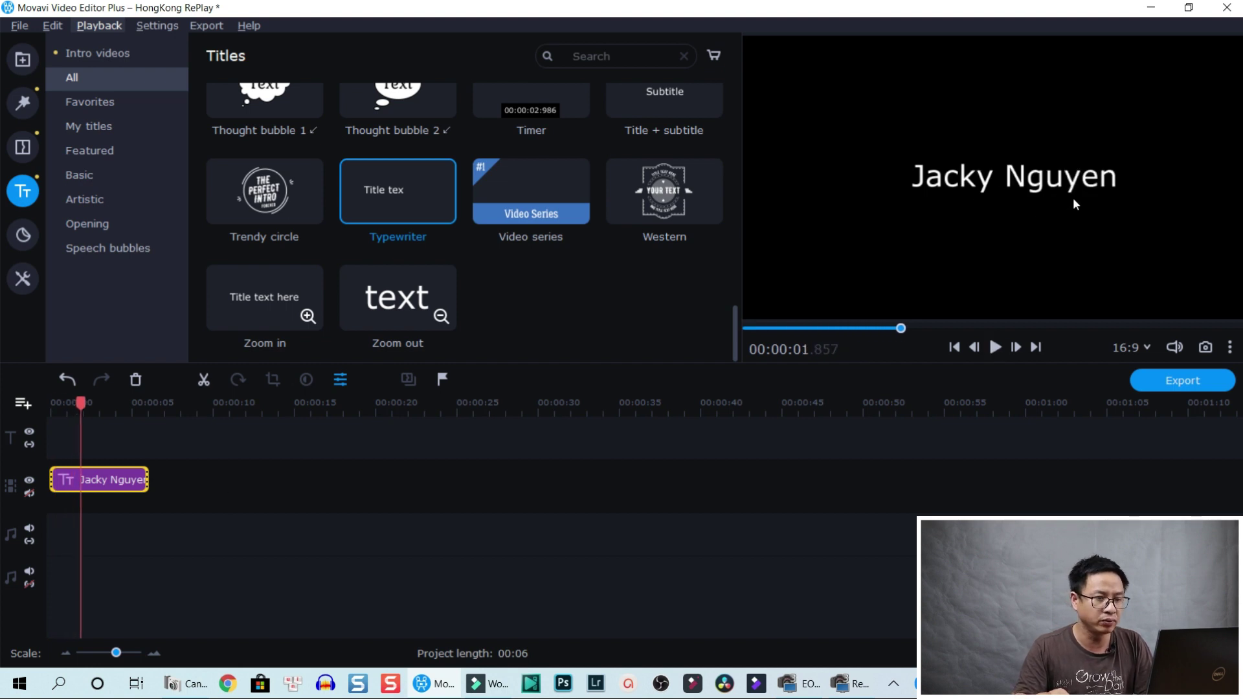
Set the title's animation speed to 301% and play it back from the start.
click(107, 490)
double_click(106, 490)
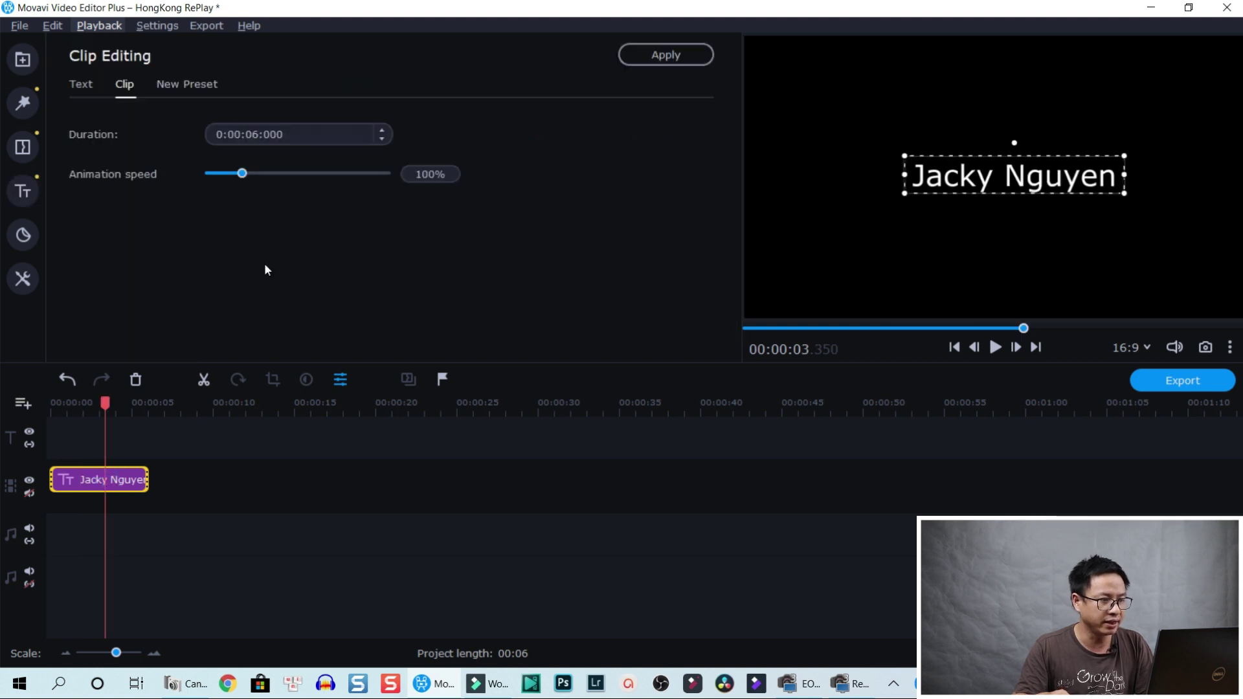
drag(244, 174, 316, 177)
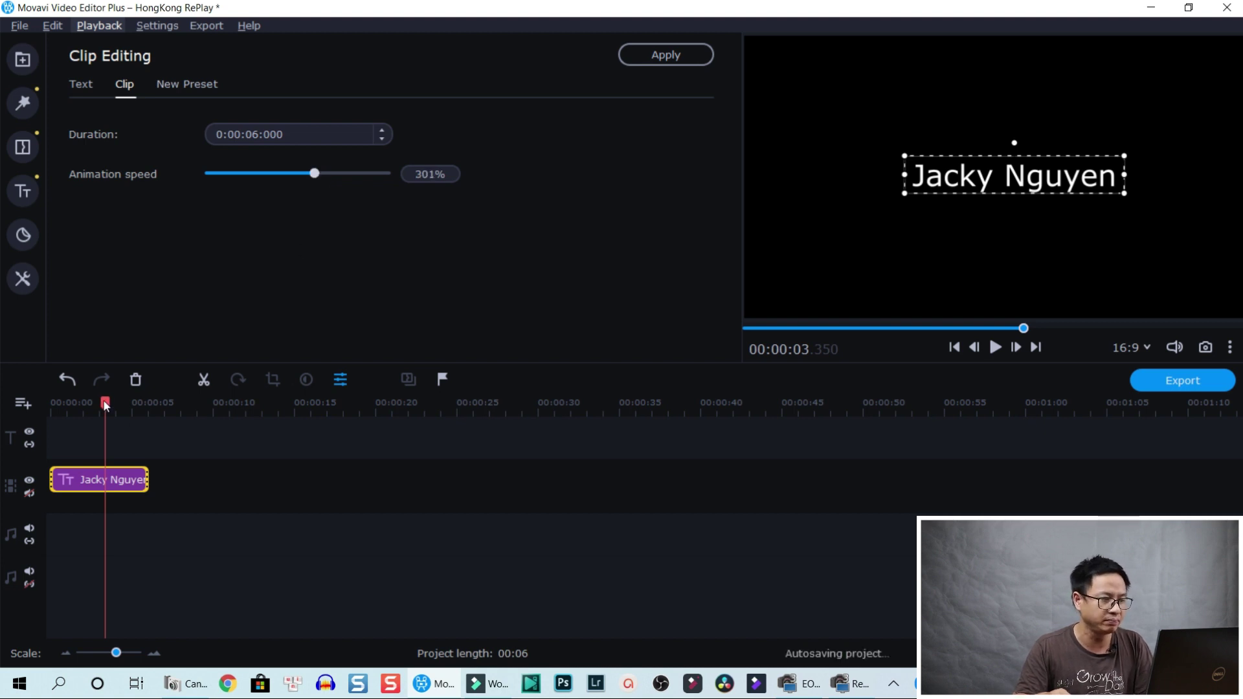
key(Home)
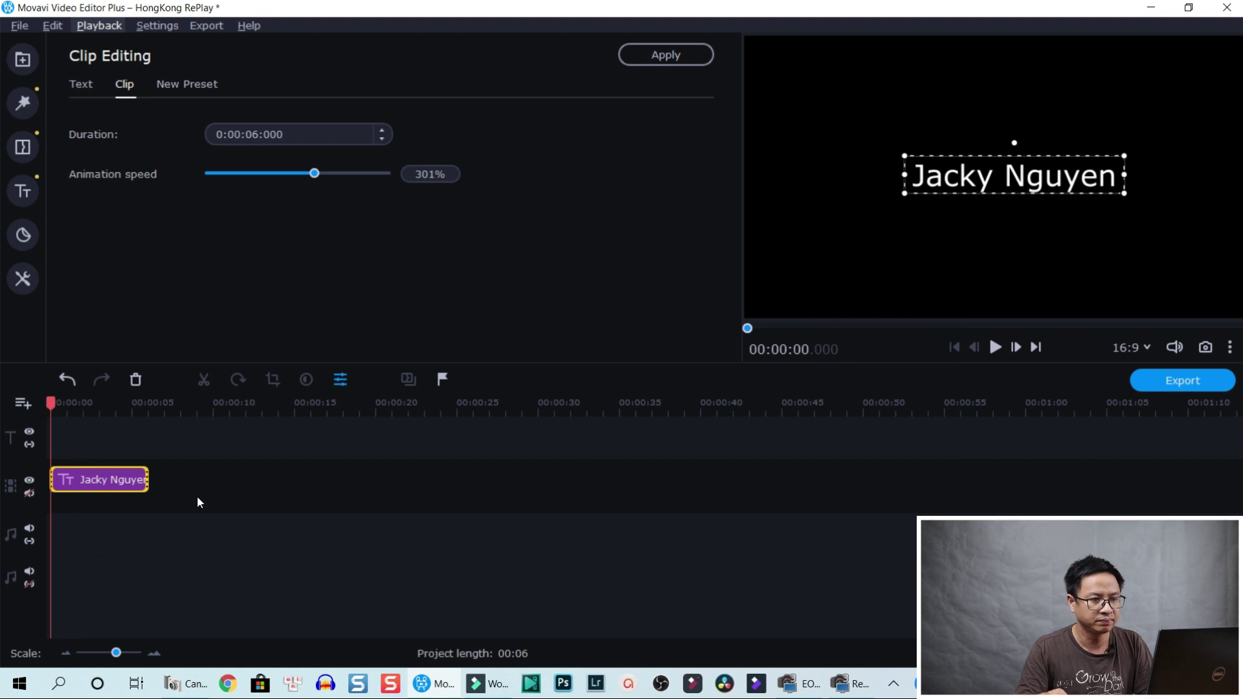
key(space)
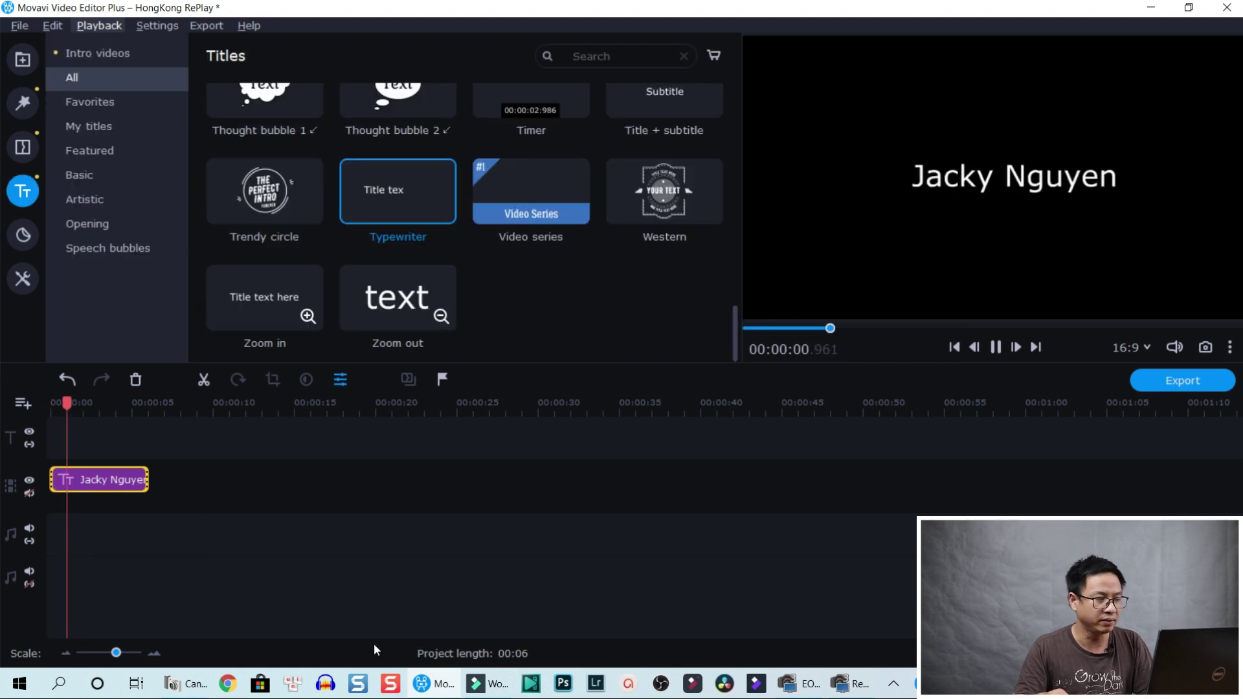
key(space)
Set the title's animation speed to 30% and play the slower typing effect.
click(94, 482)
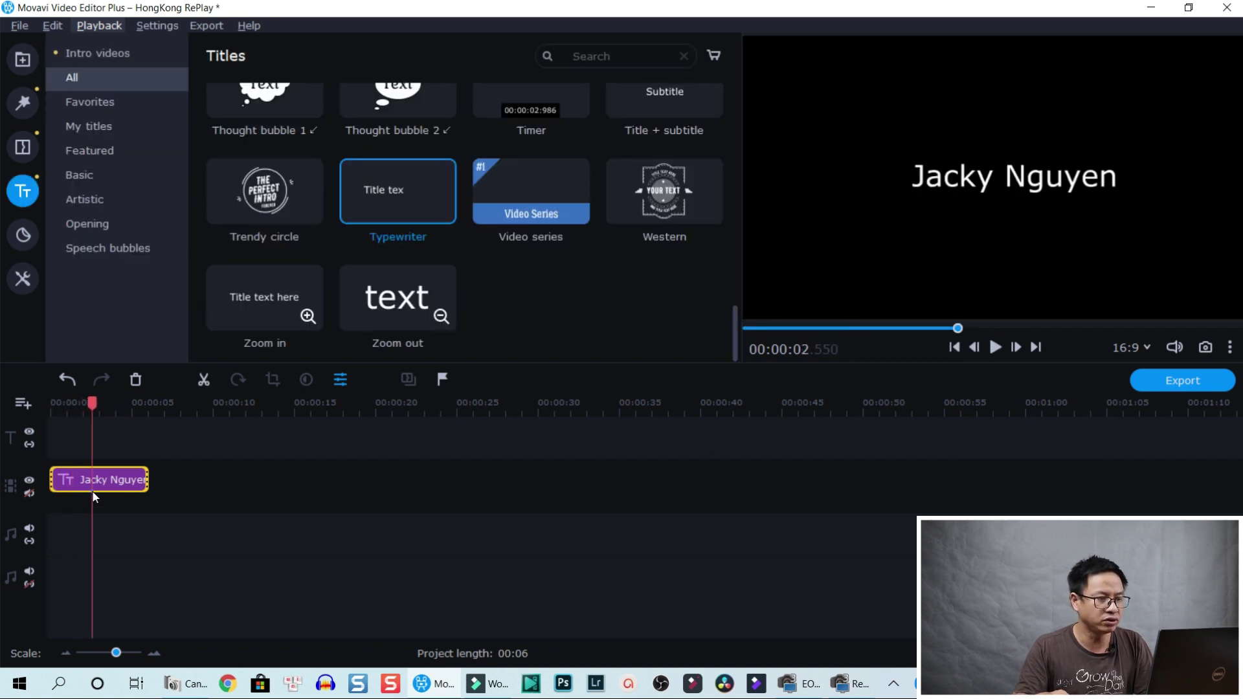
double_click(95, 482)
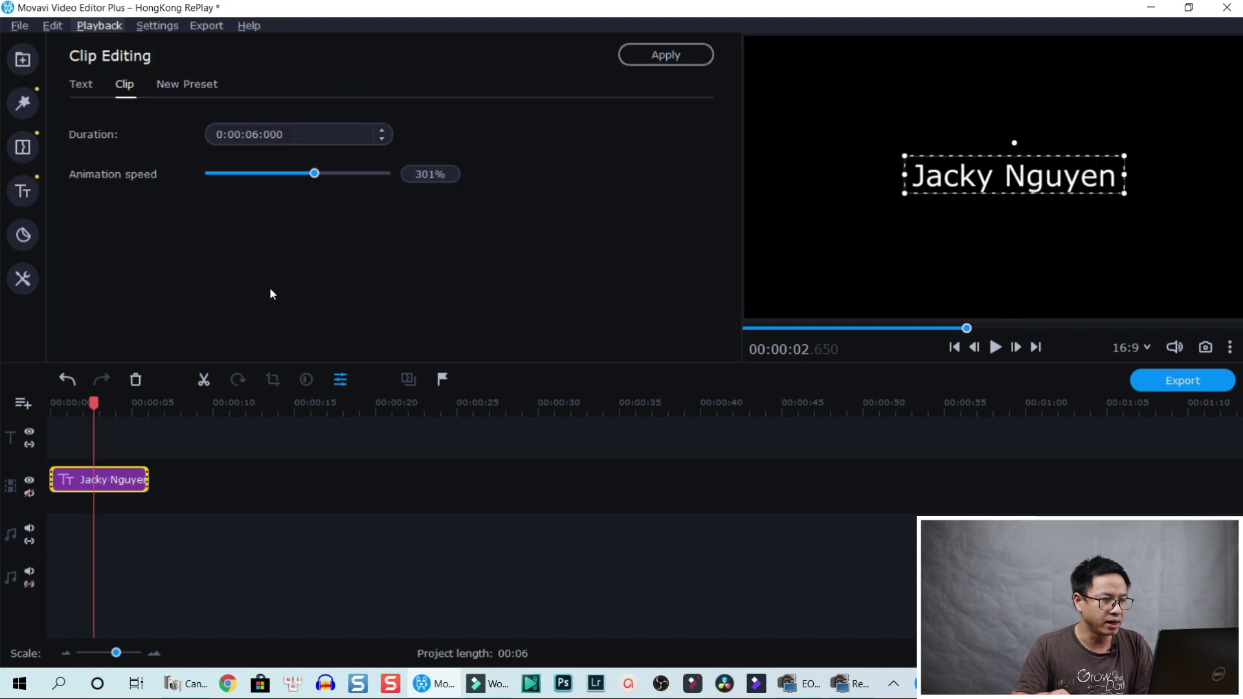
drag(321, 172, 218, 179)
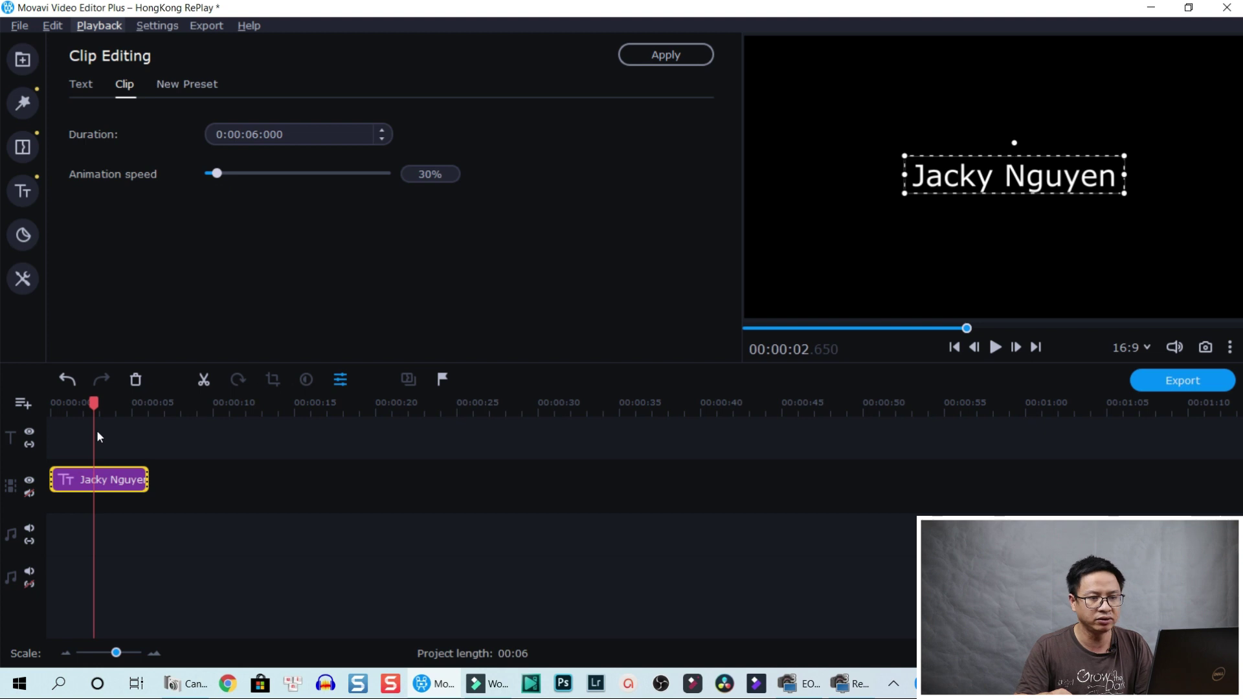
click(54, 400)
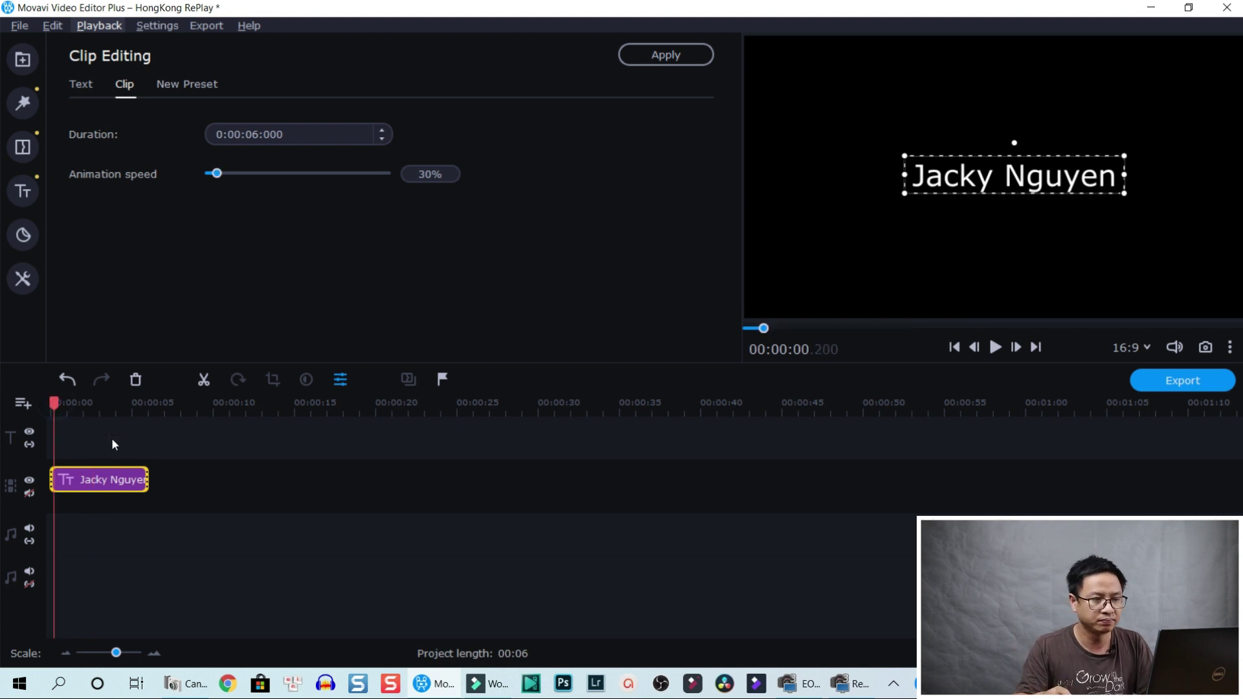
key(space)
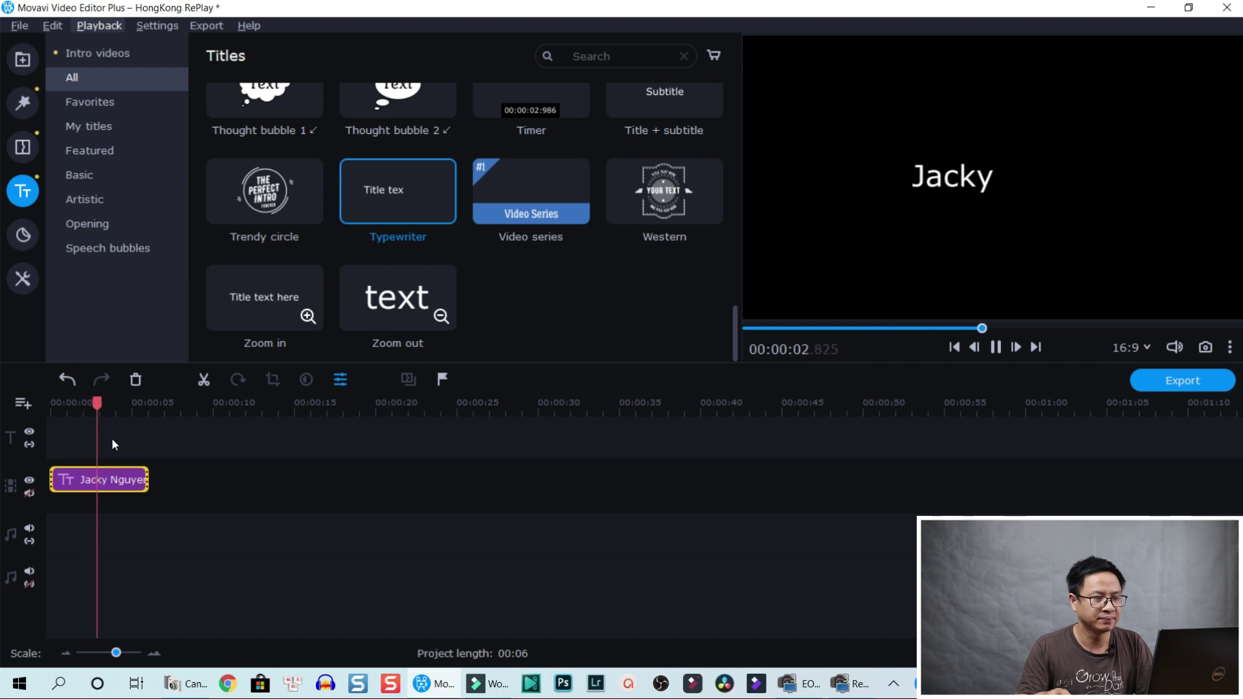
key(space)
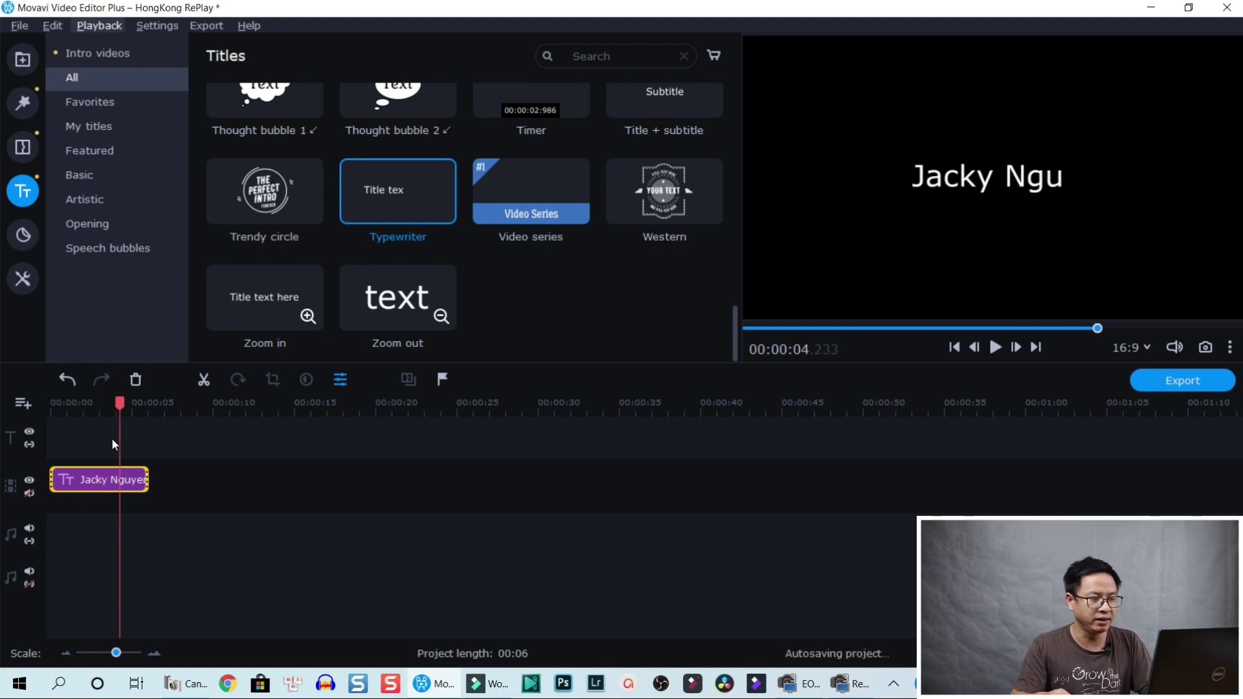
Open the title clip's text settings and set the text colour to dark red #c70000.
double_click(104, 478)
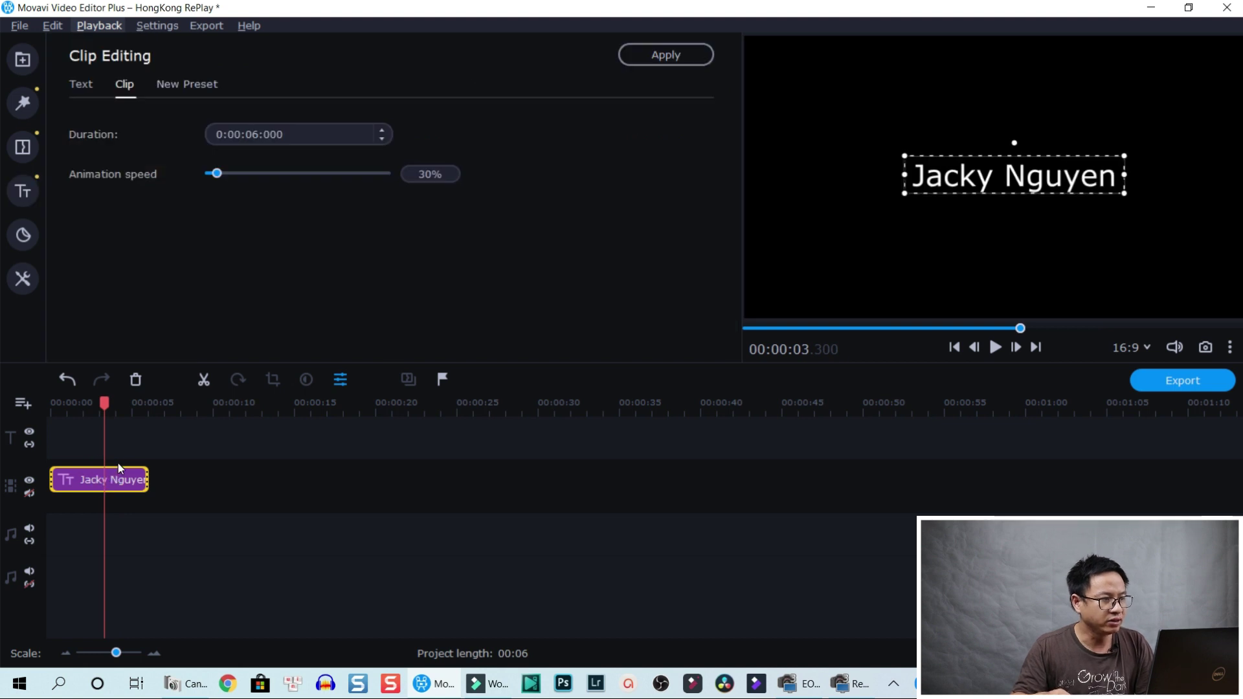
click(83, 84)
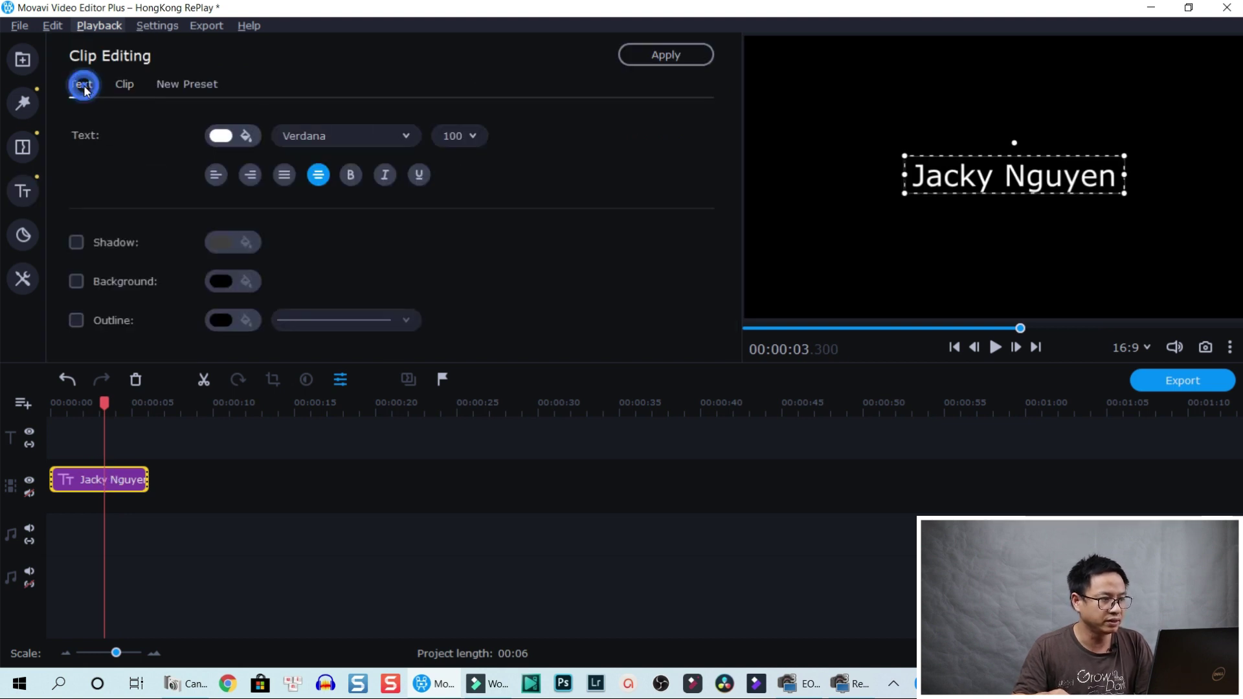
click(246, 138)
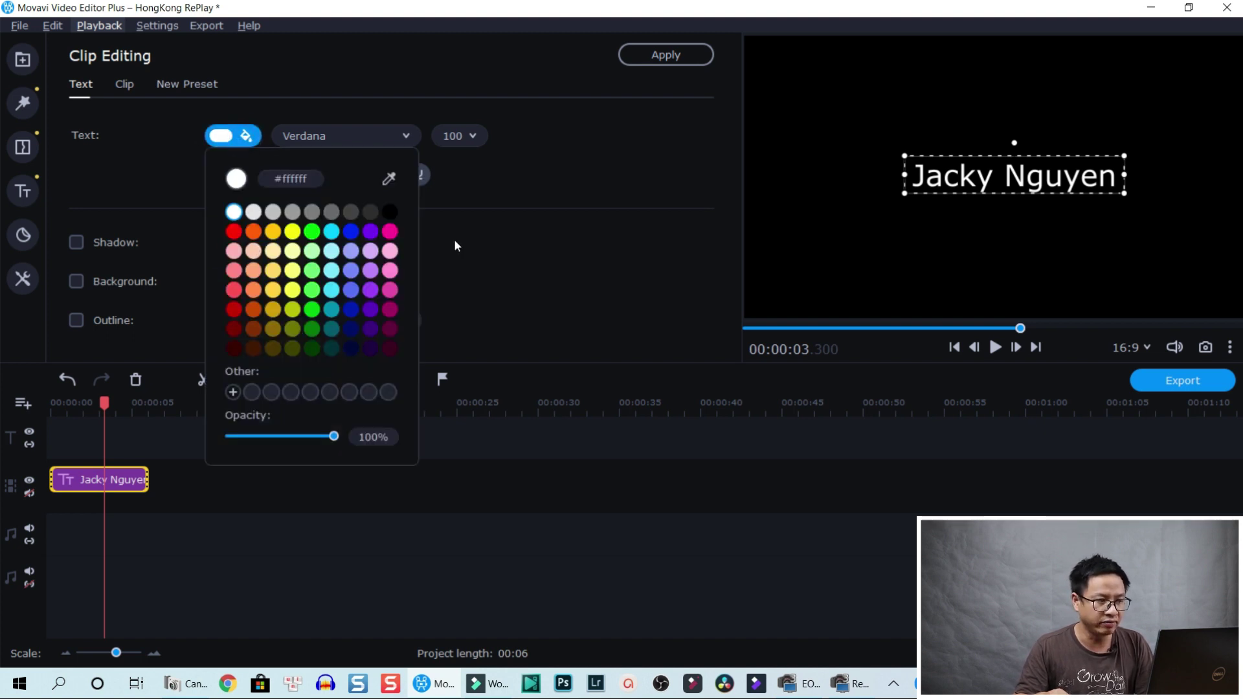
click(235, 310)
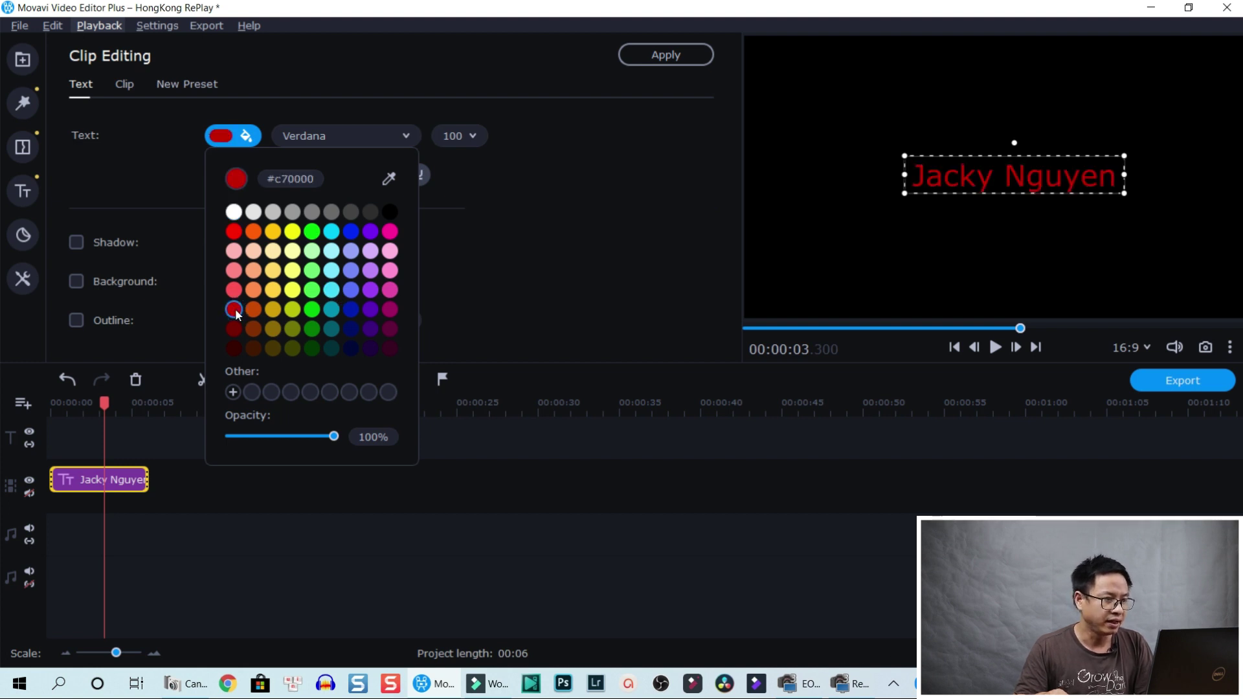
Try a dark colour sampled with the eyedropper as the text colour, and set the text to bright red from the palette instead.
click(389, 180)
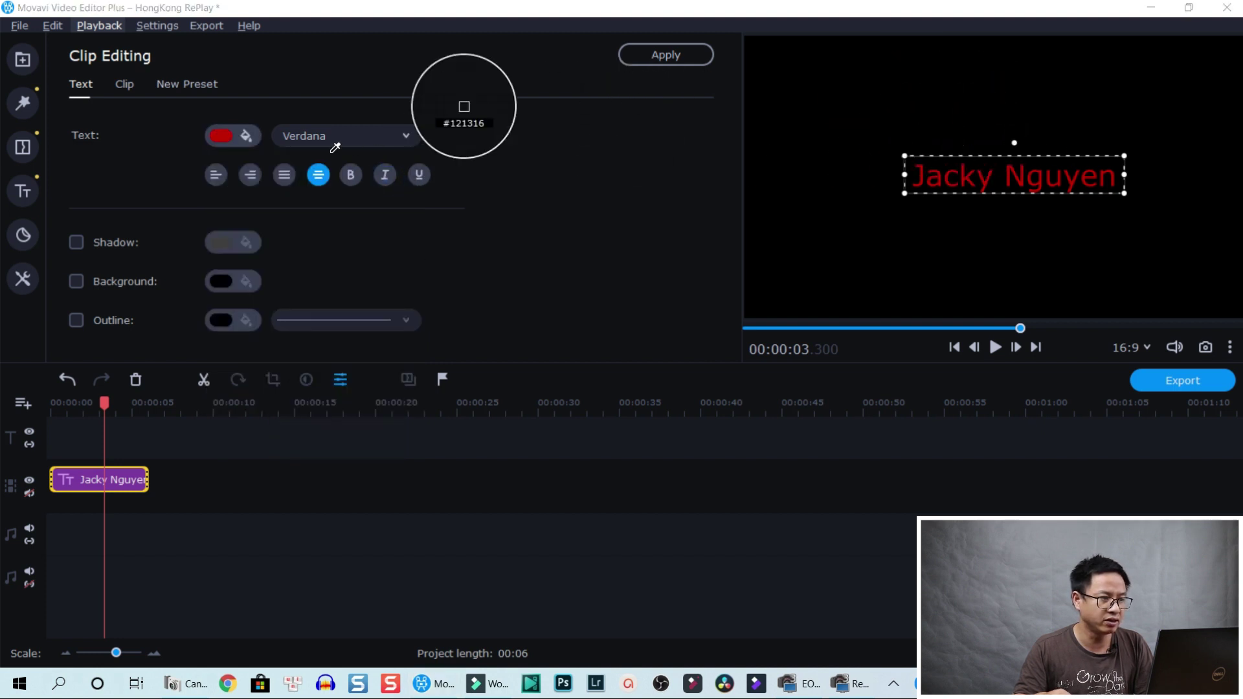
click(229, 141)
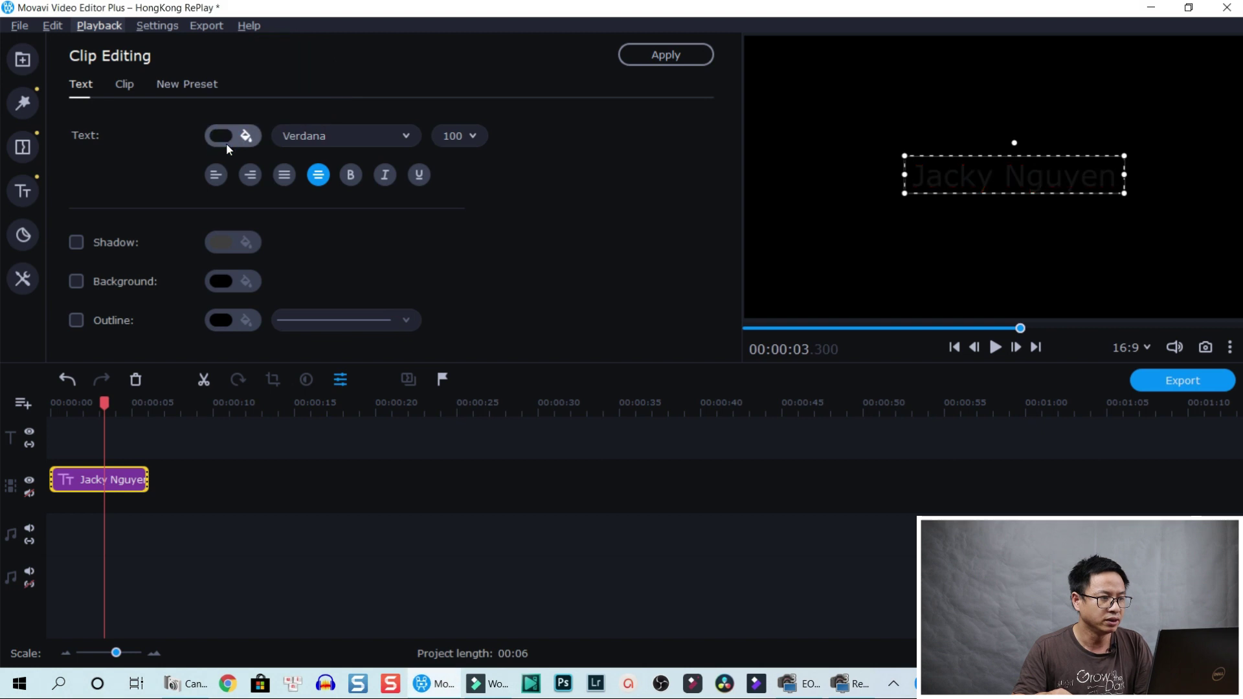
click(224, 136)
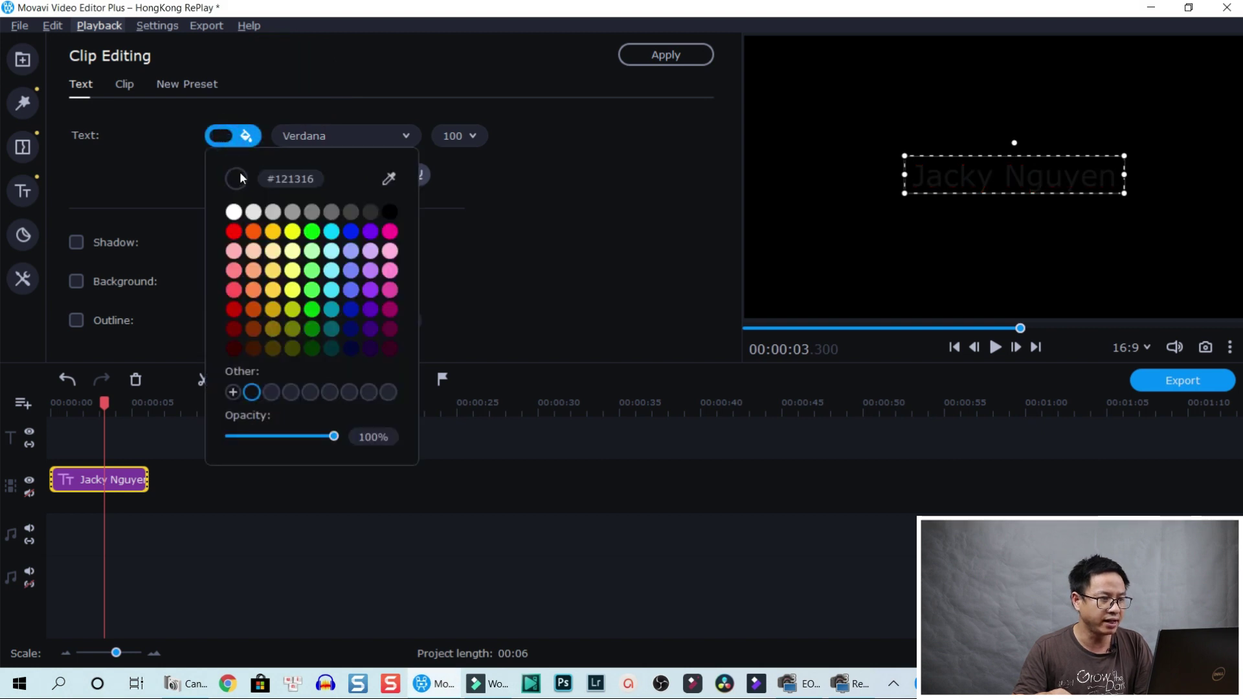
click(235, 232)
click(396, 137)
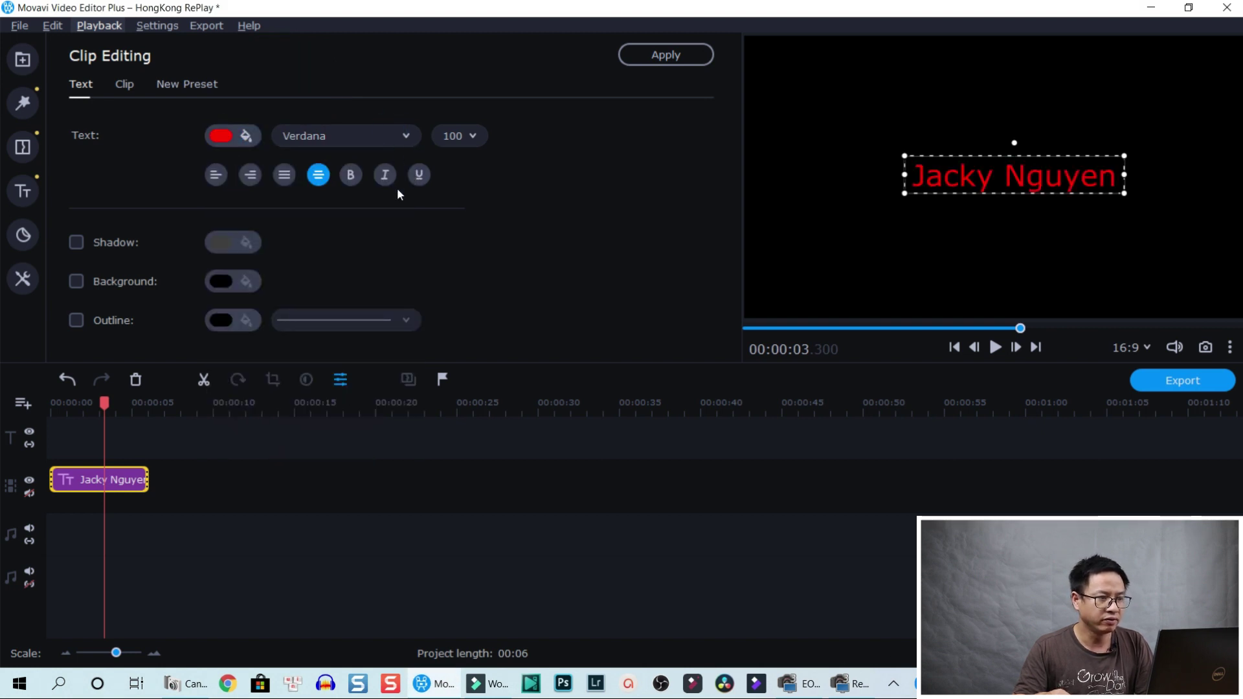
Browse the available fonts for the title text.
click(405, 139)
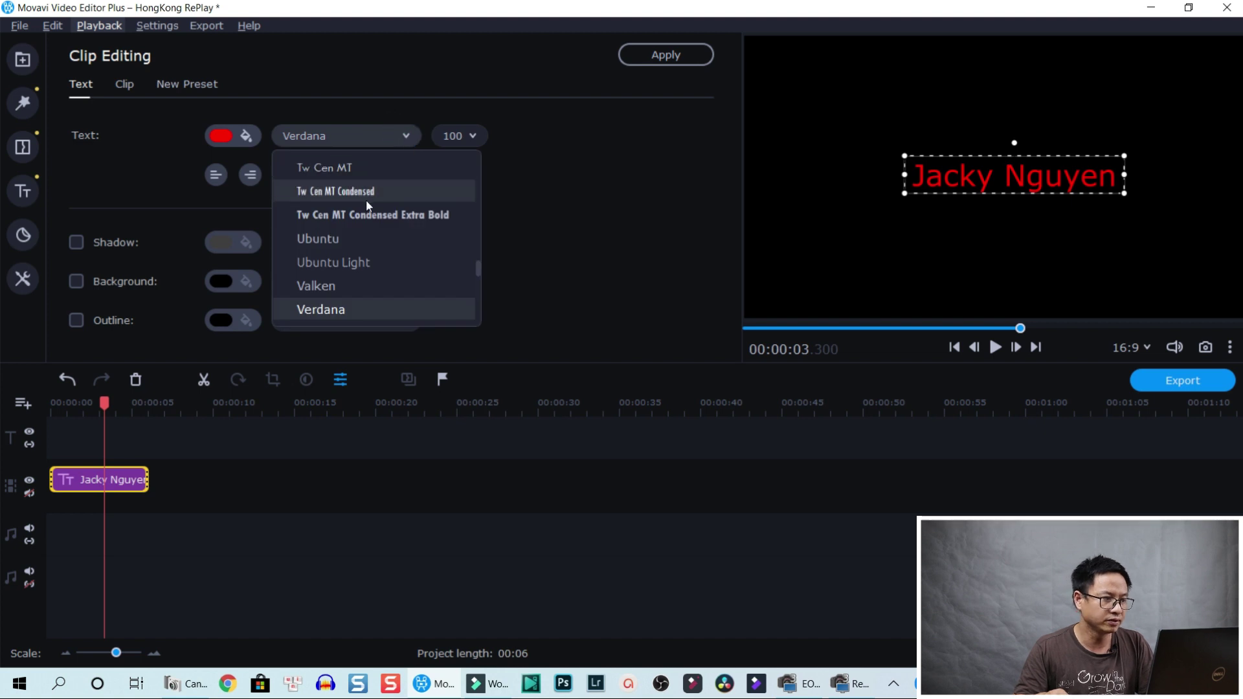
scroll(364, 232, down, 1)
scroll(365, 238, down, 4)
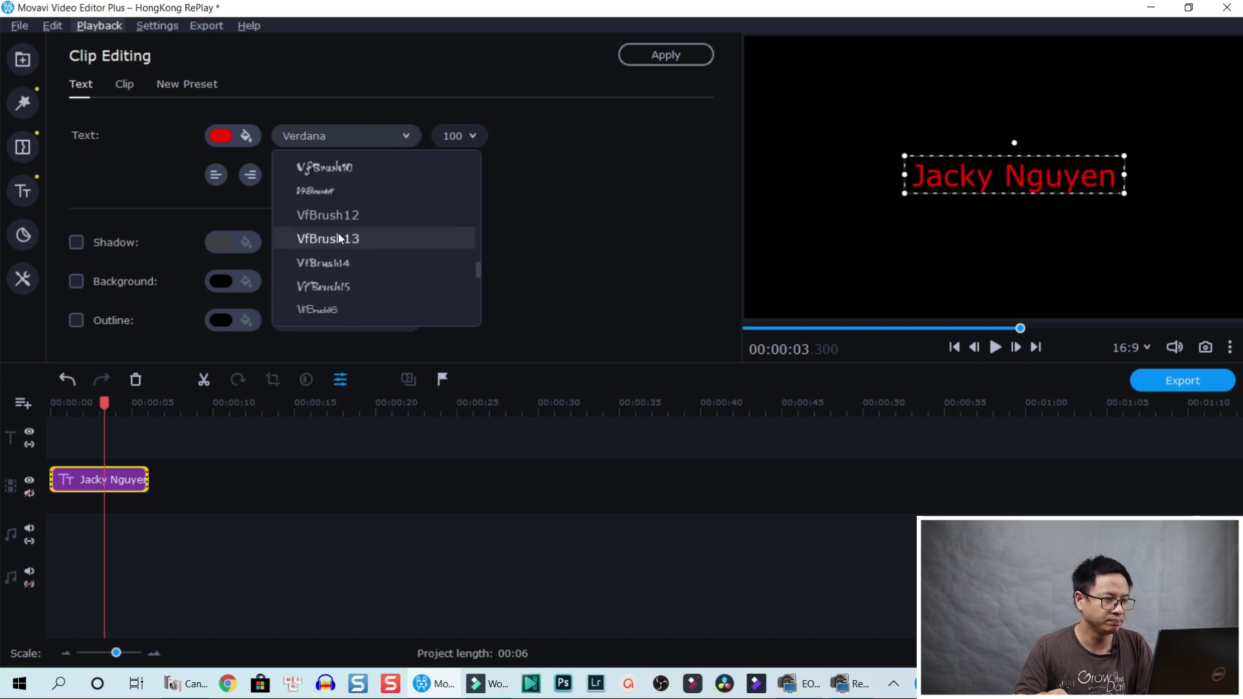
scroll(338, 237, down, 4)
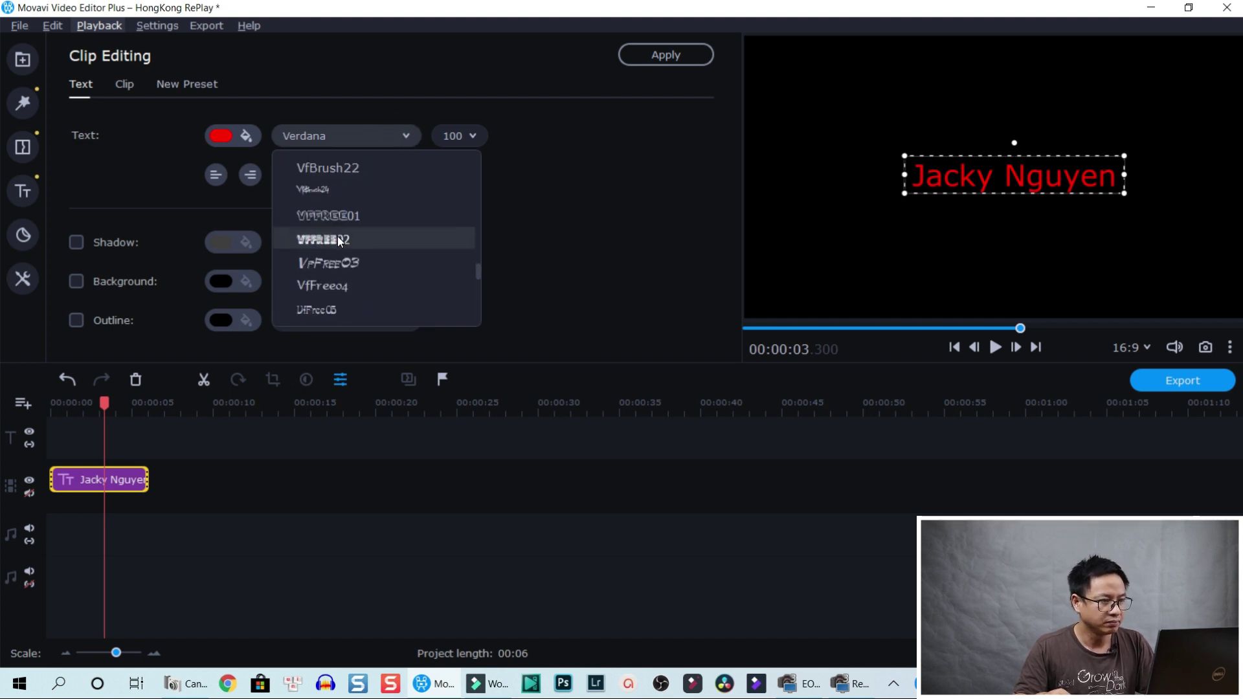
click(335, 135)
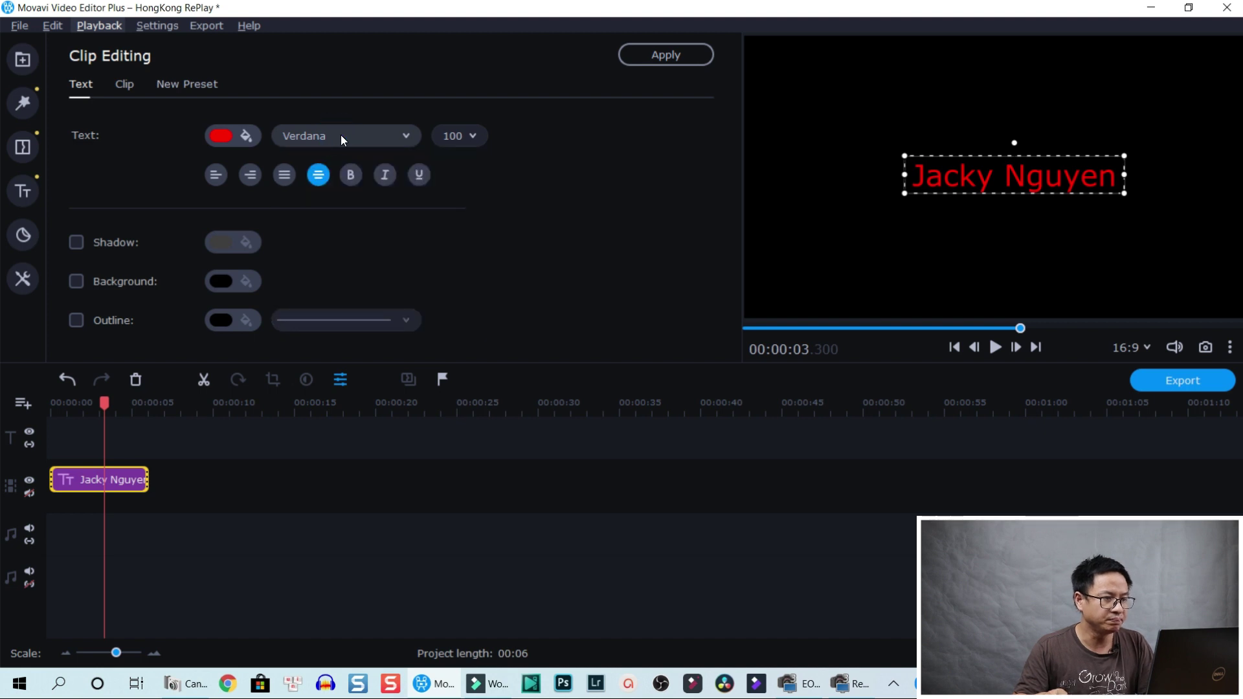
click(341, 135)
scroll(383, 207, up, 12)
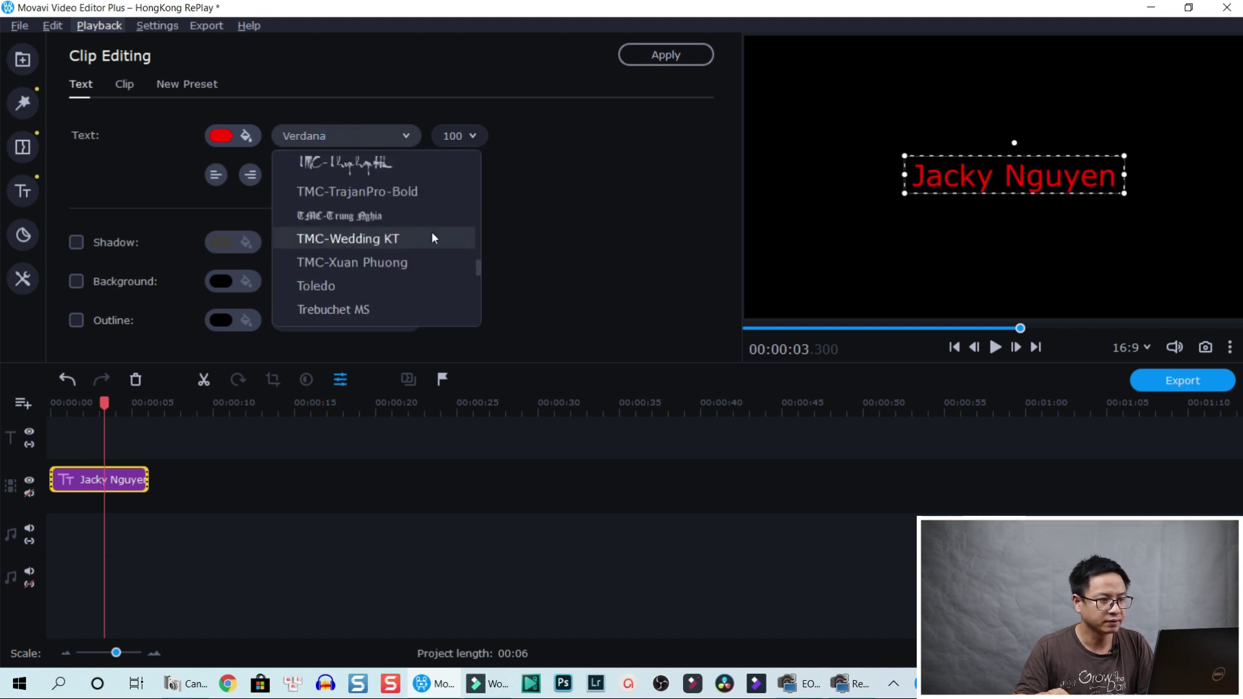
drag(479, 267, 481, 189)
scroll(480, 189, up, 2)
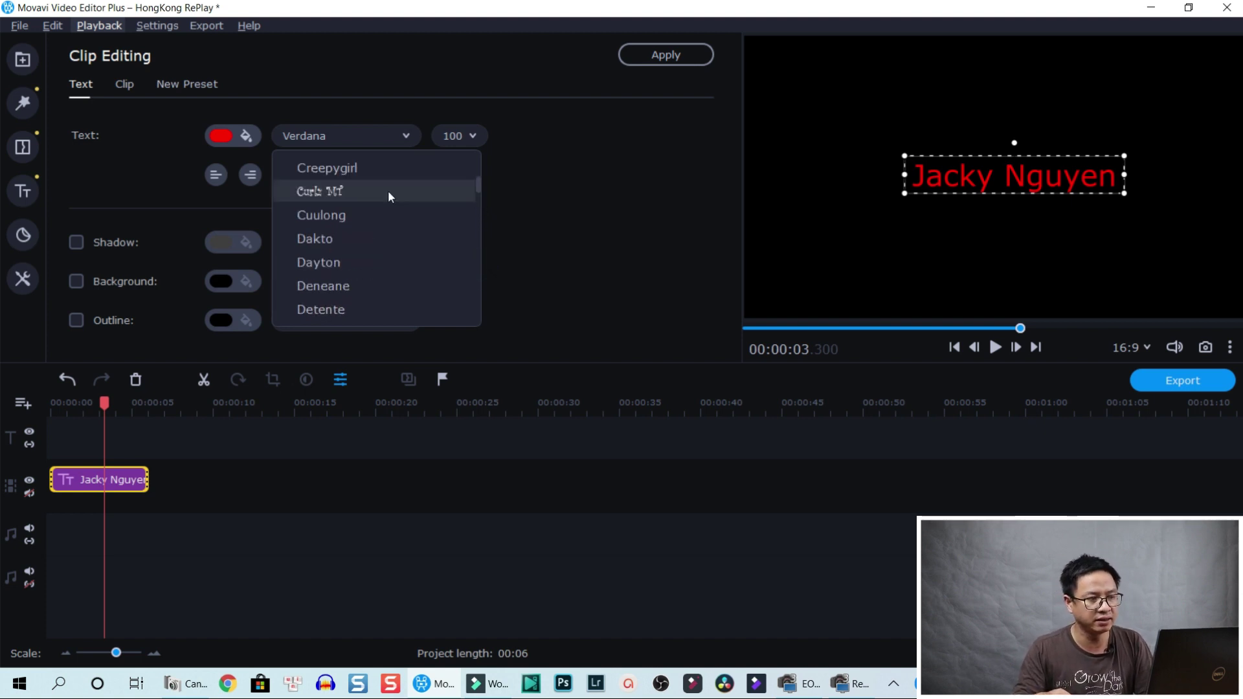
click(334, 136)
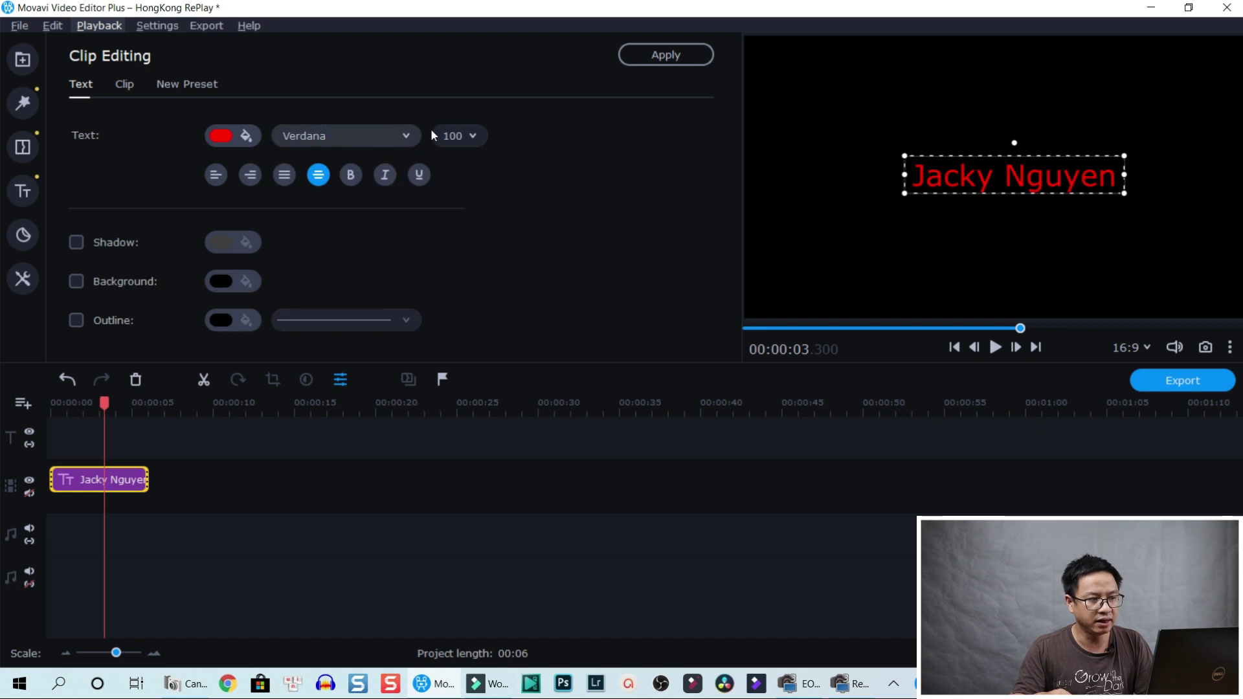
Set the title text's font to Bebas Neue Bold.
click(345, 138)
key(Home)
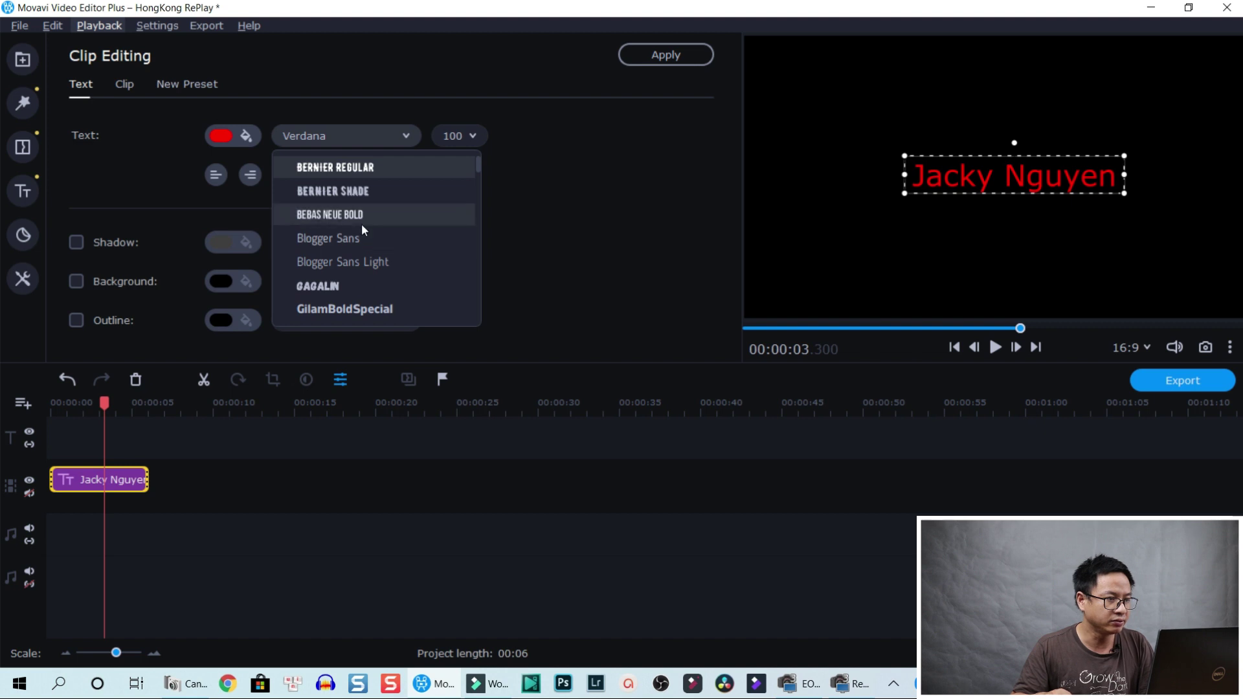
scroll(336, 200, up, 1)
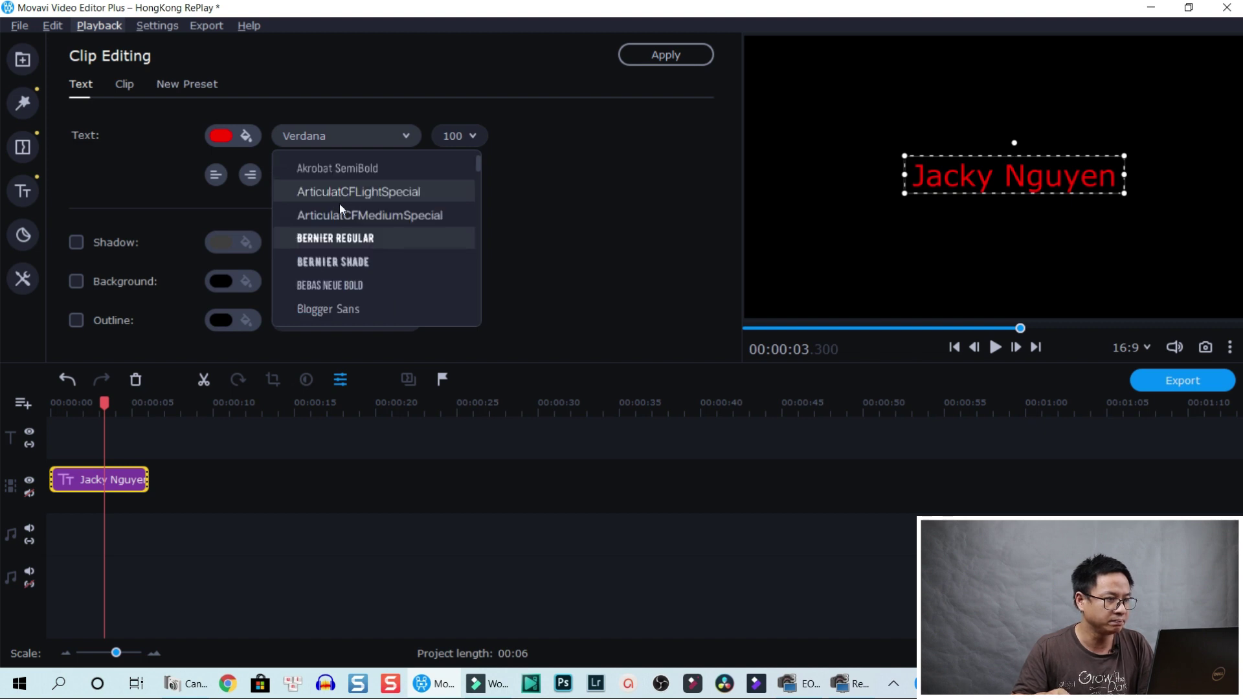
scroll(344, 224, down, 2)
scroll(343, 224, up, 1)
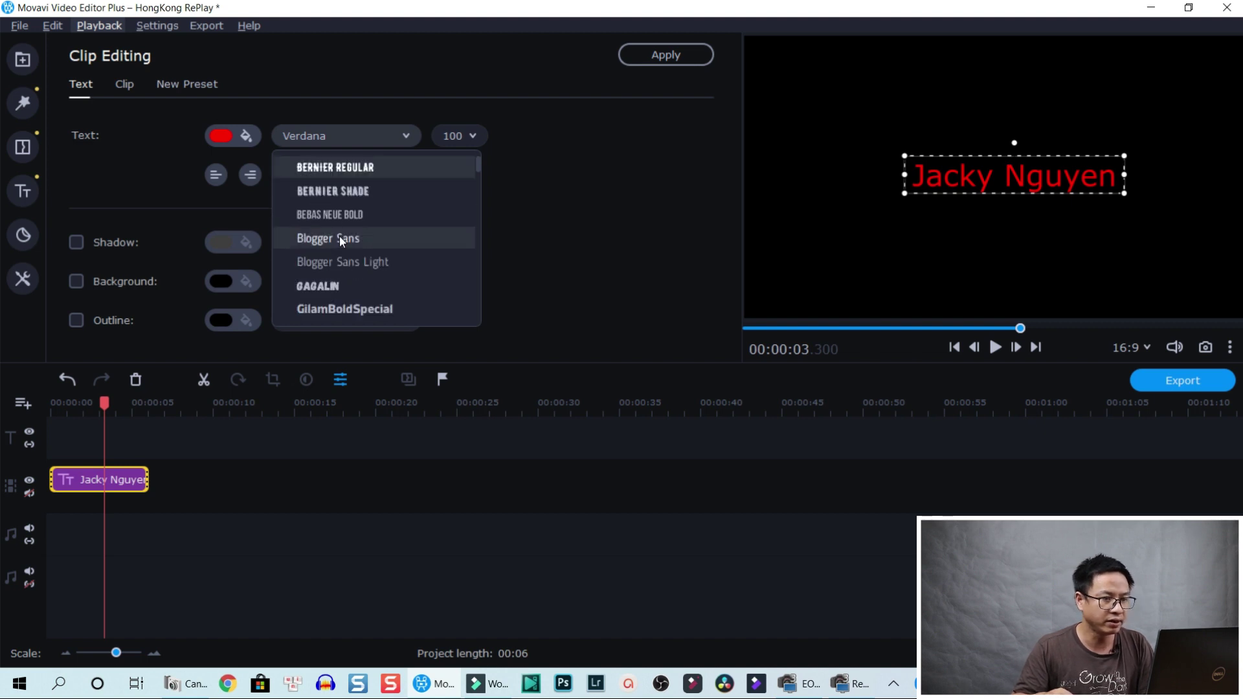
click(313, 212)
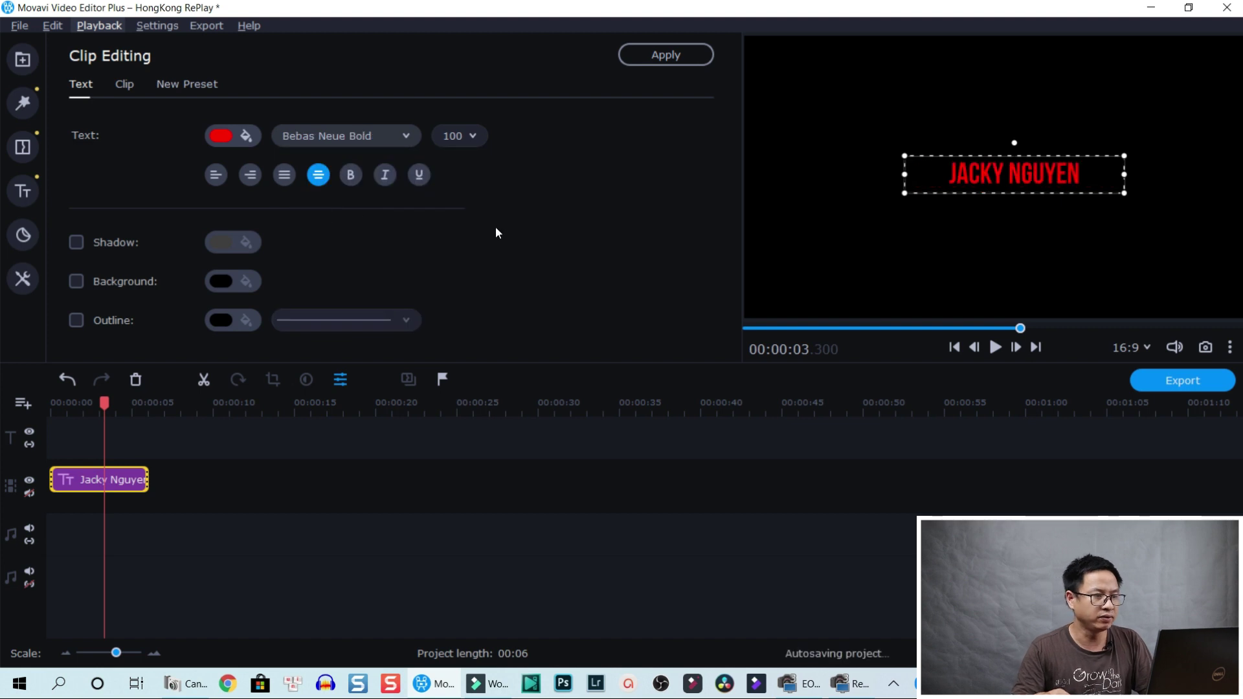
Set the title text's font size to 200.
click(467, 136)
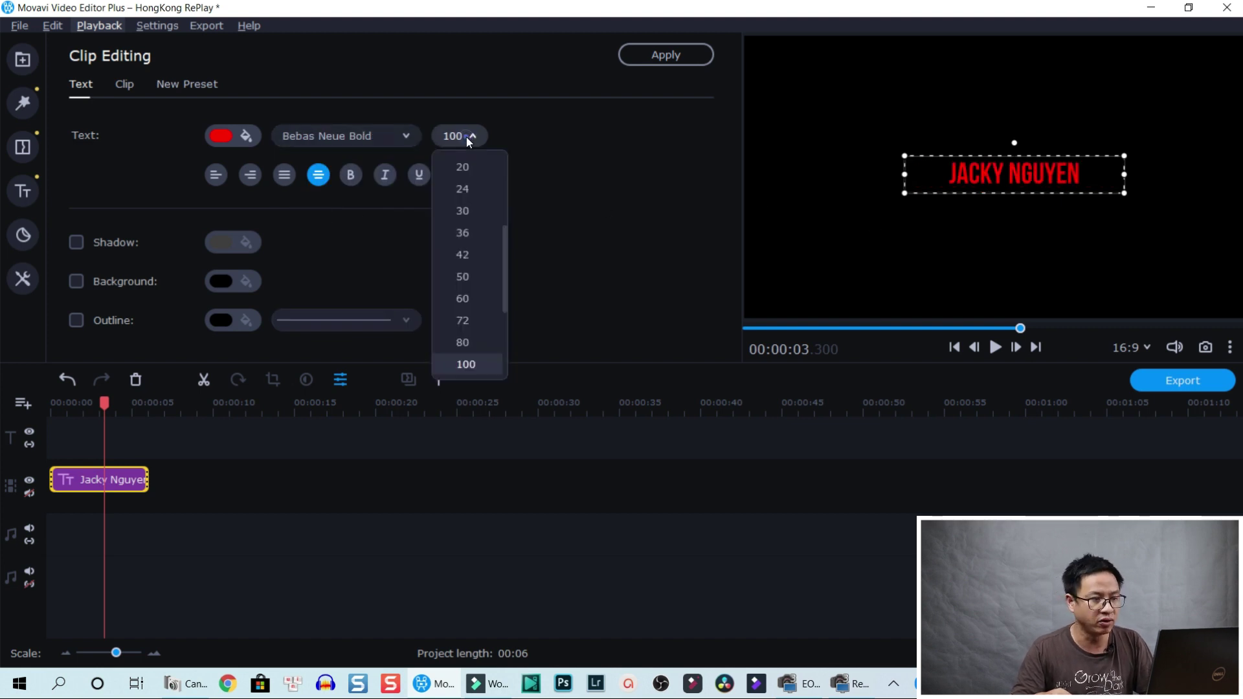
scroll(507, 260, down, 3)
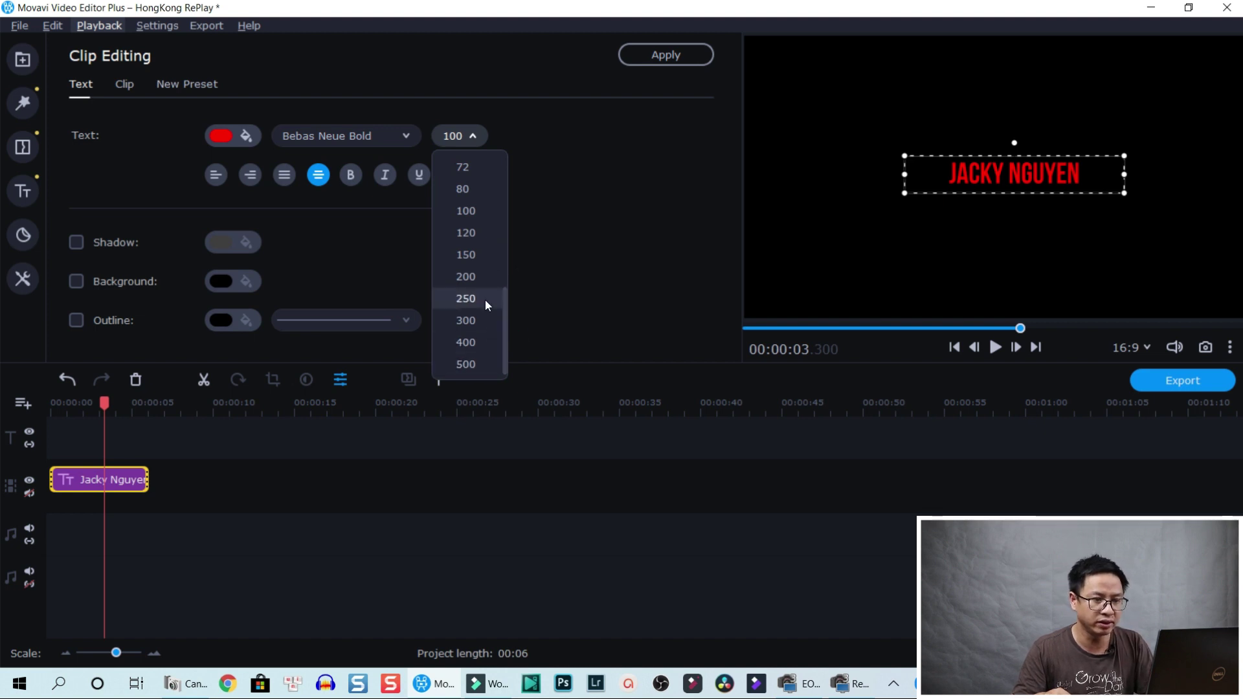
click(466, 280)
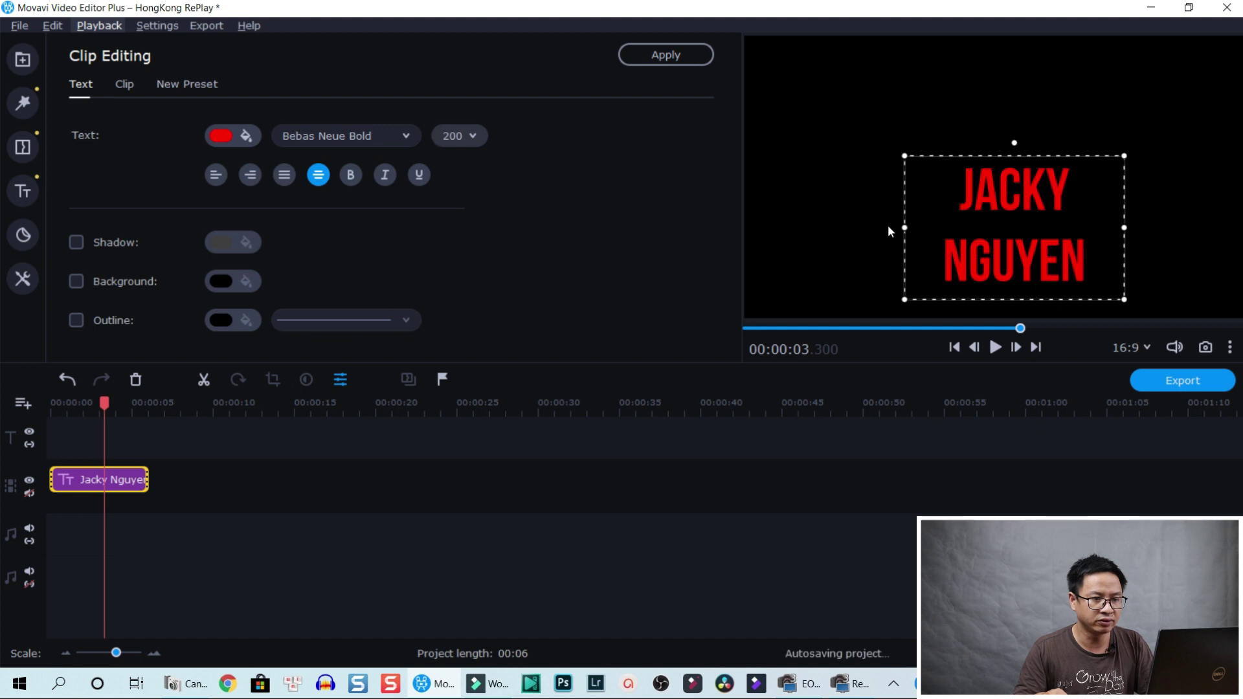
Widen the text frame from its left edge so the name fits on one line, and reposition it near the centre of the preview.
drag(905, 227, 828, 229)
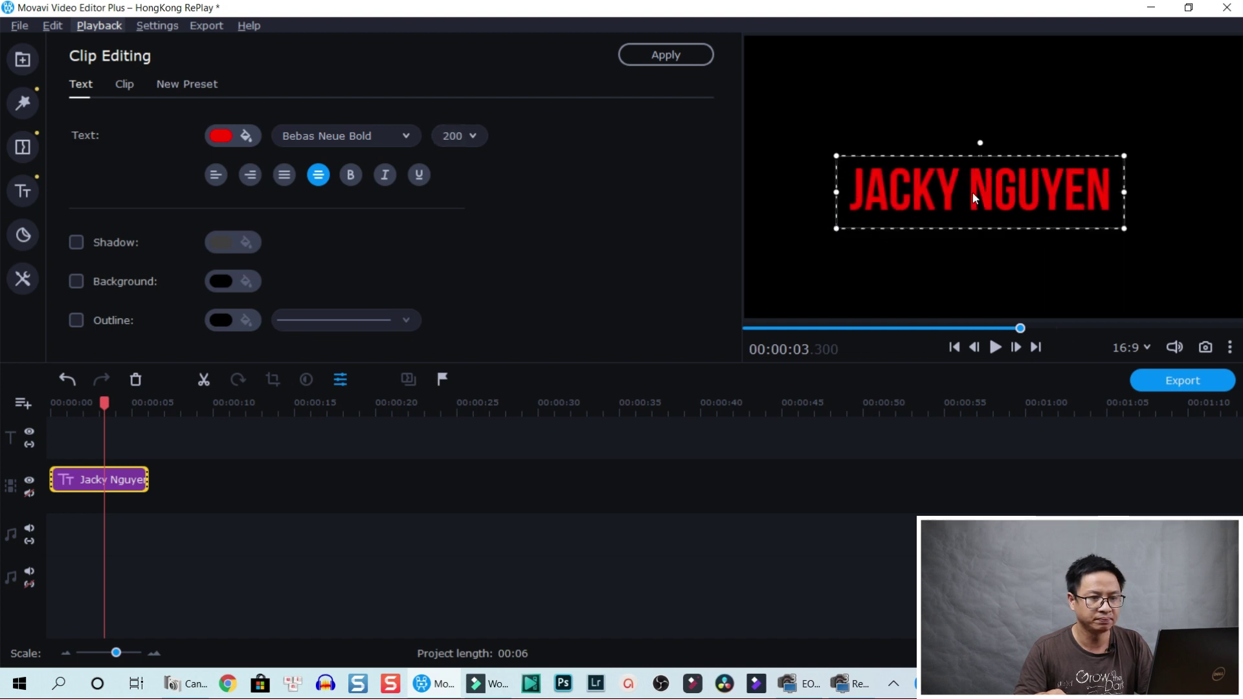
drag(976, 196, 1001, 176)
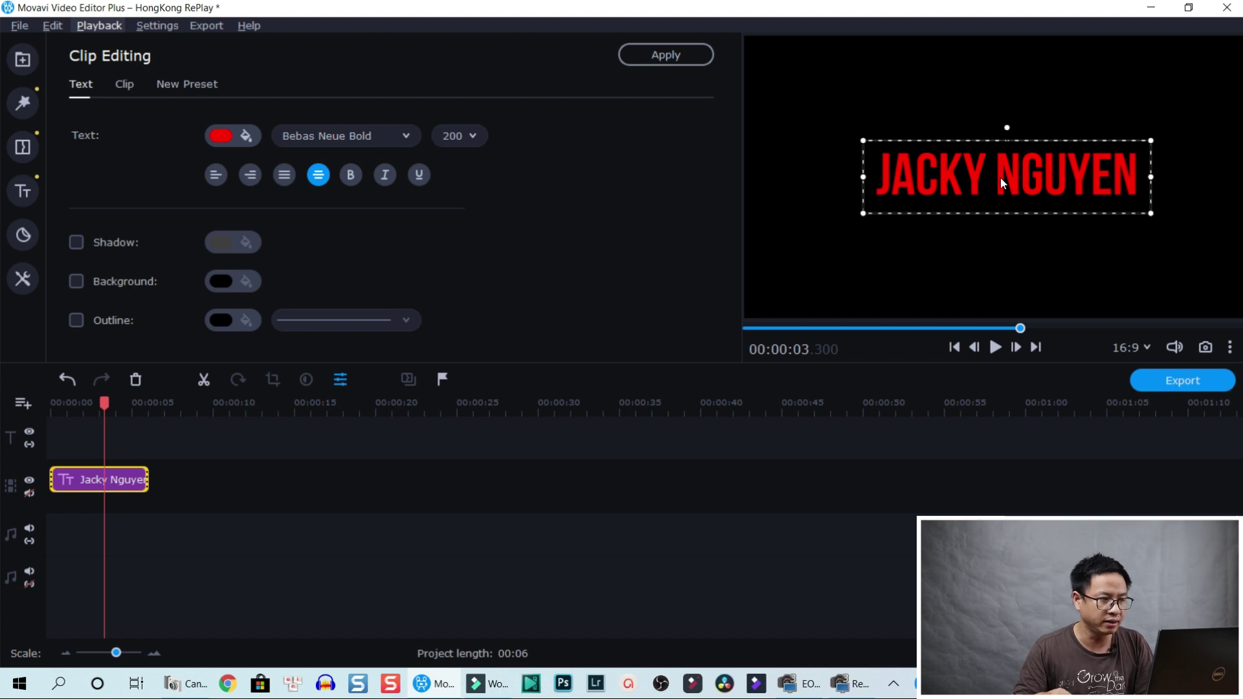
Add a yellow #f3ff00 shadow to the title text and set its opacity to 57%.
click(117, 480)
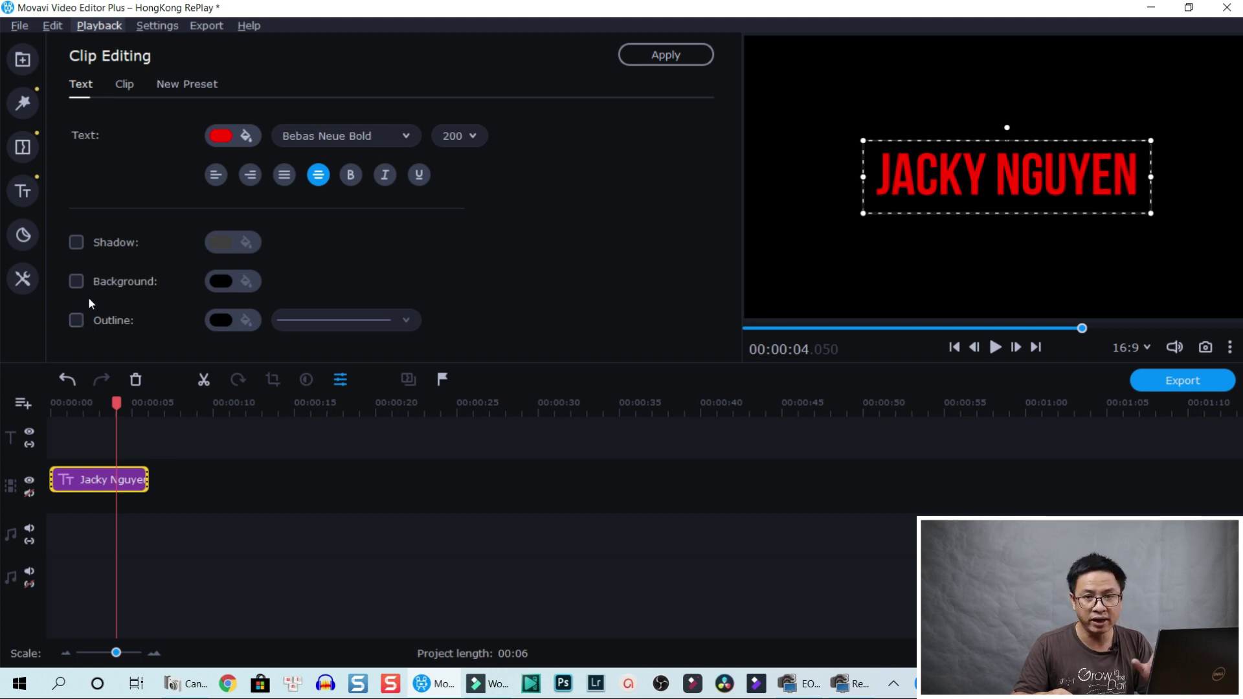
click(77, 242)
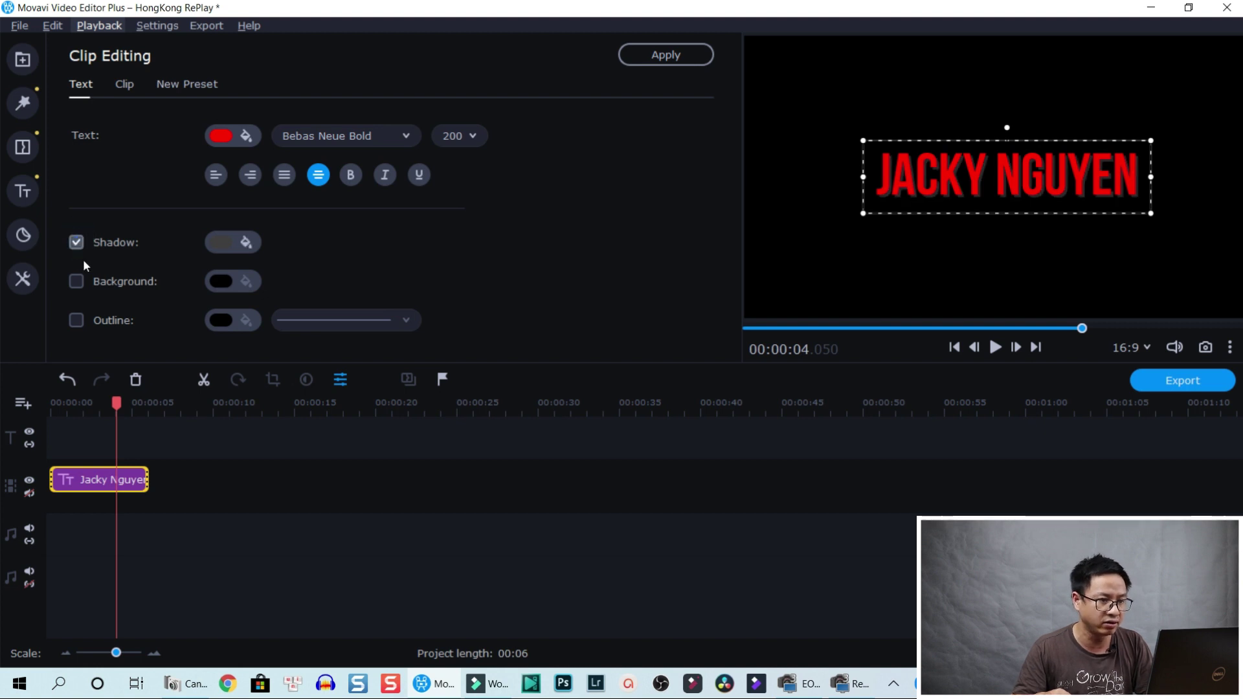
click(228, 244)
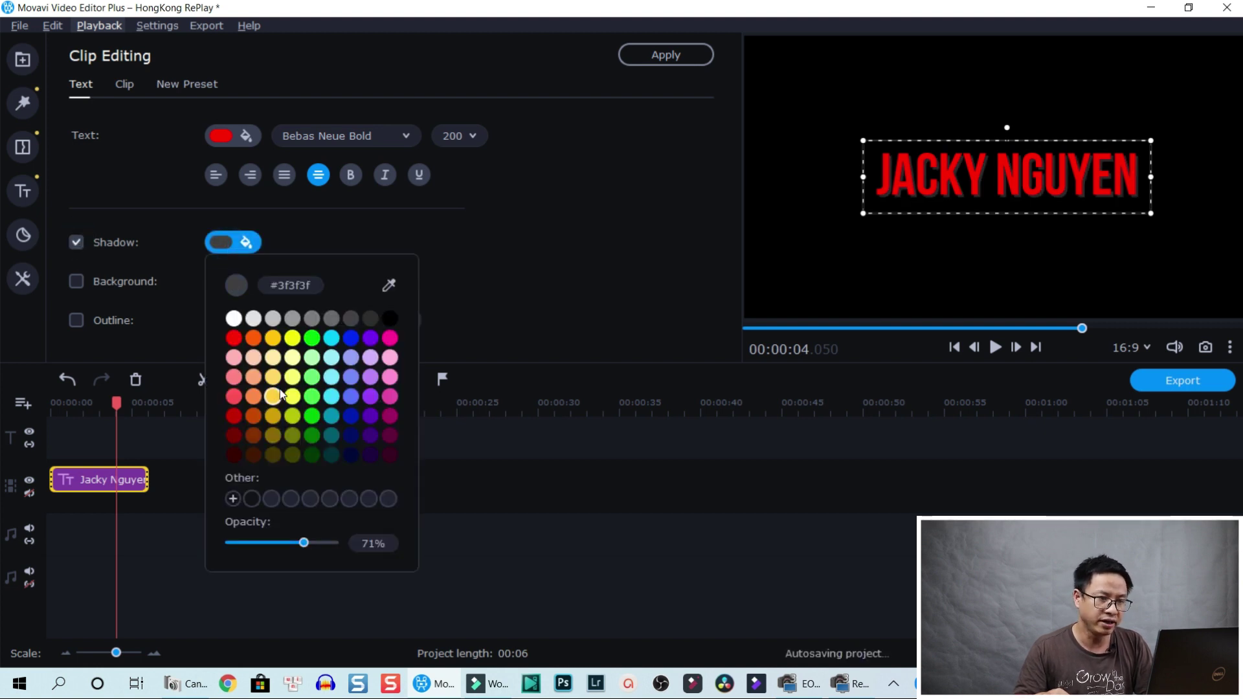
click(293, 339)
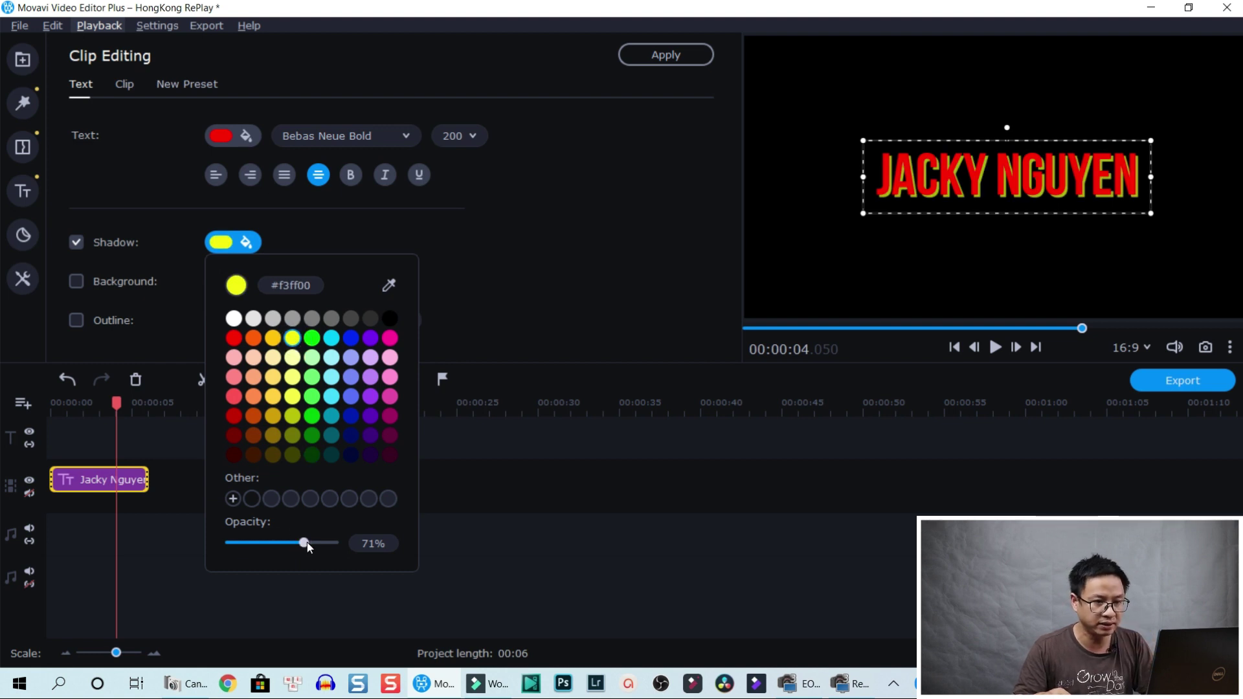
mouse_move(303, 543)
mouse_down()
mouse_move(274, 549)
mouse_move(303, 545)
mouse_move(281, 545)
mouse_move(303, 546)
mouse_move(292, 548)
mouse_up()
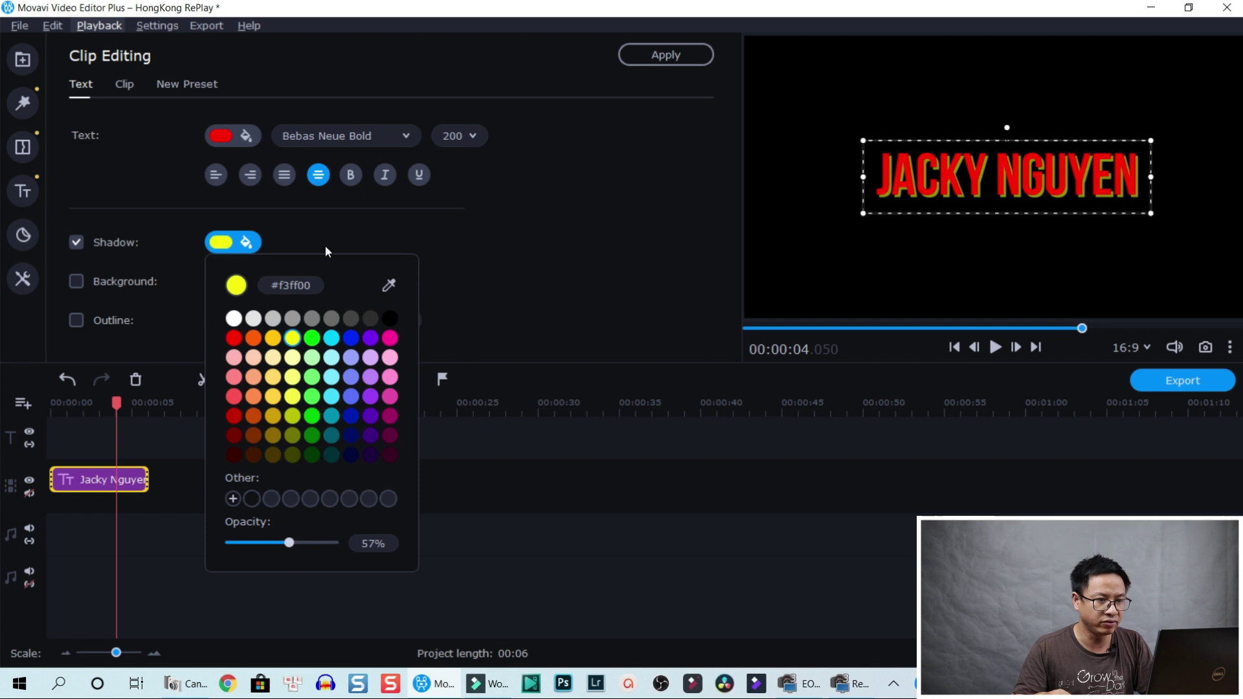
click(347, 230)
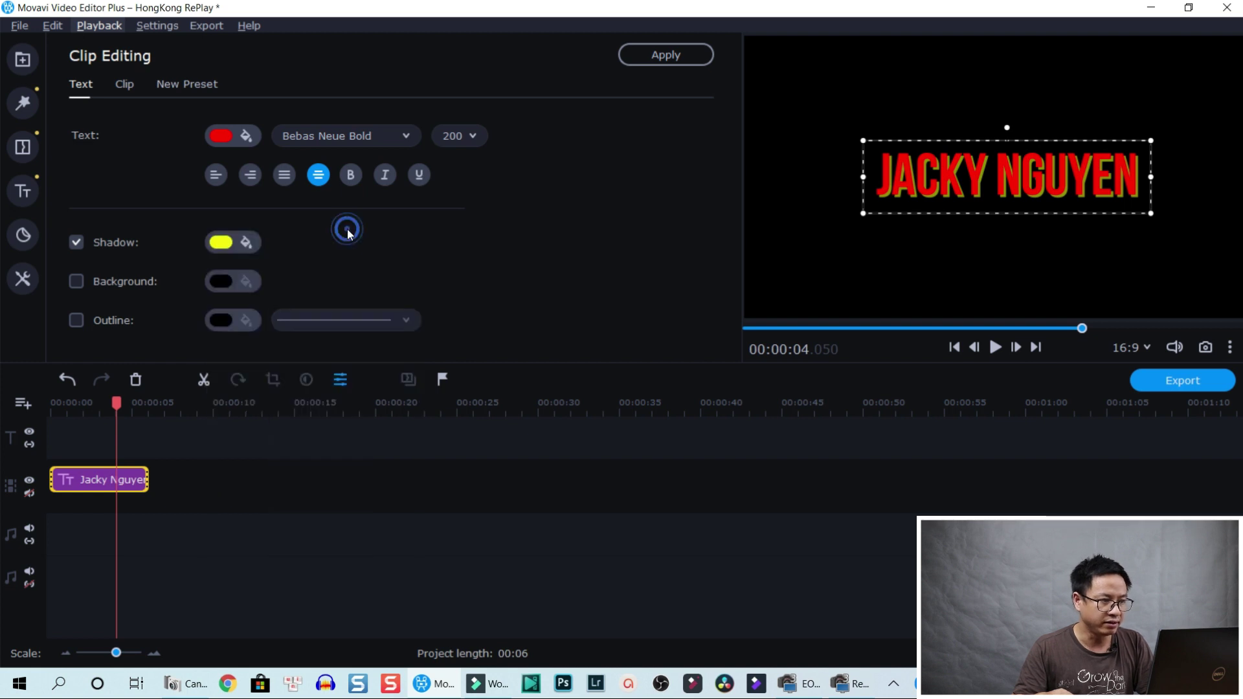
Add a blue #0027ff background behind the title text and lower its opacity so it becomes semi-transparent.
click(78, 282)
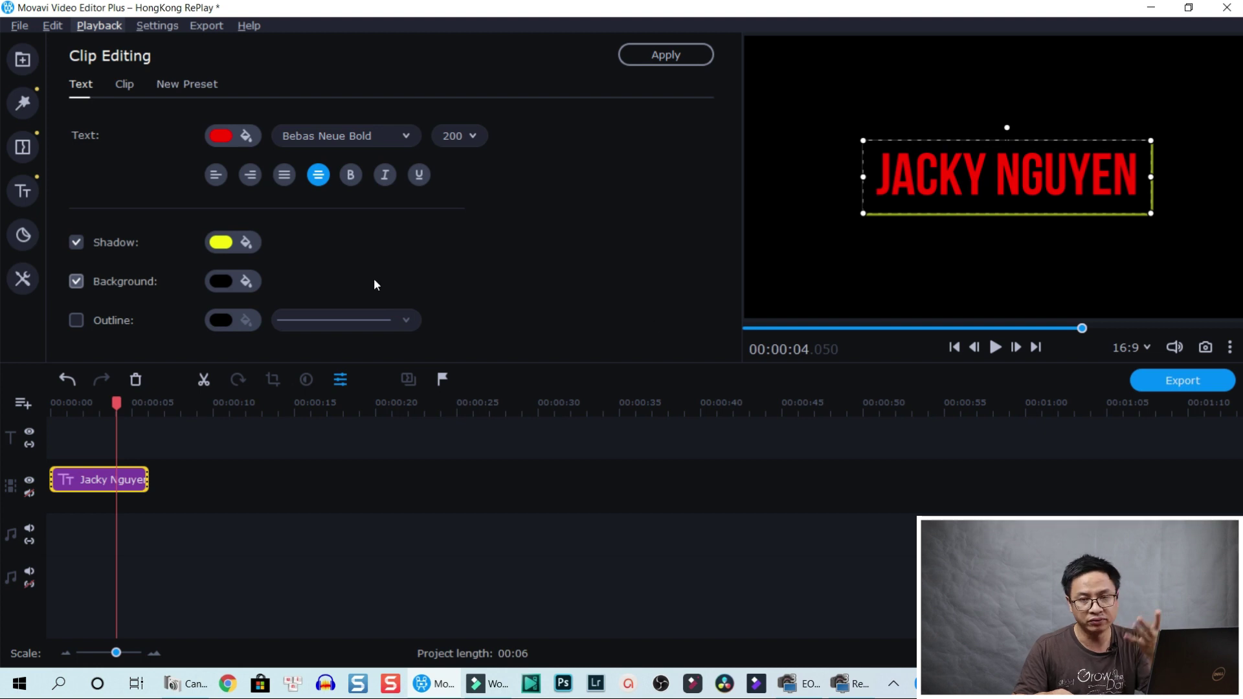
click(246, 282)
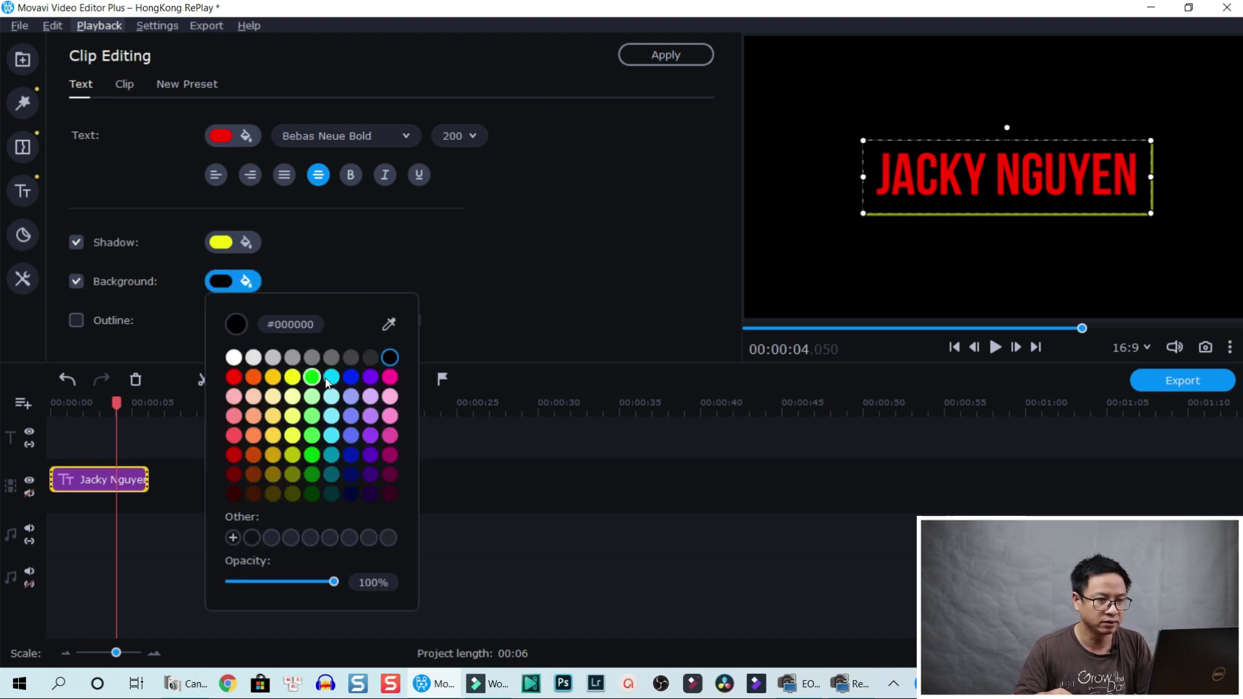
click(346, 380)
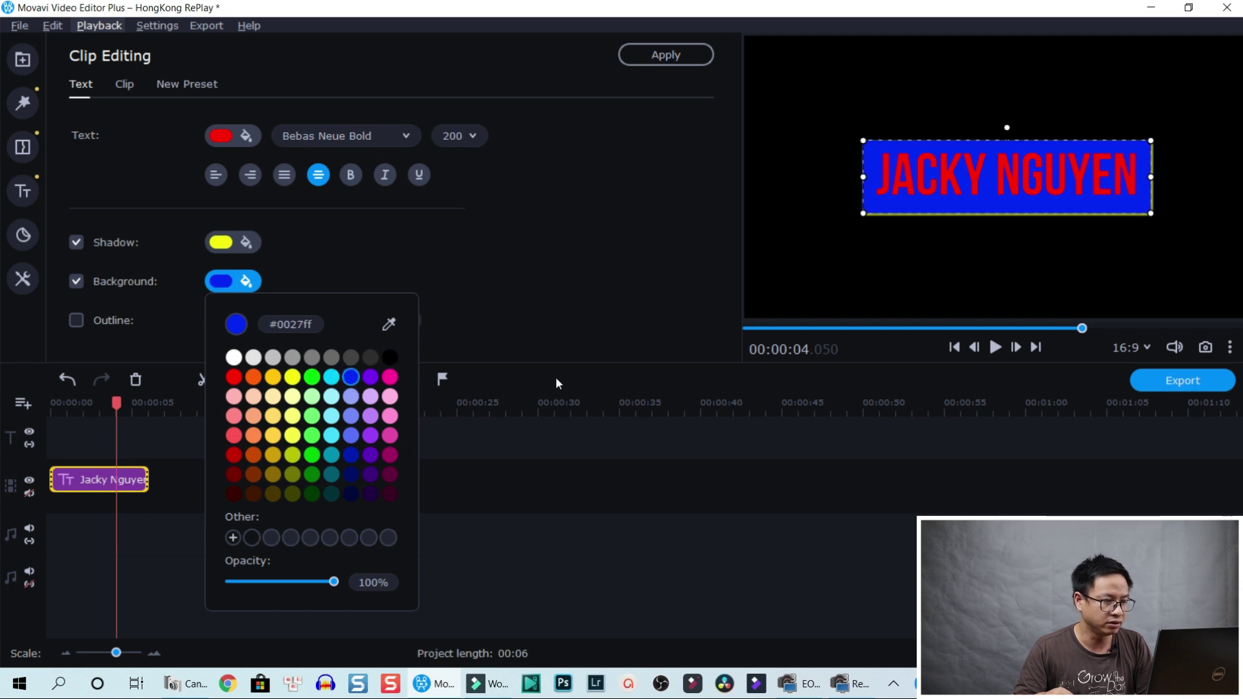
drag(338, 581, 273, 597)
click(586, 289)
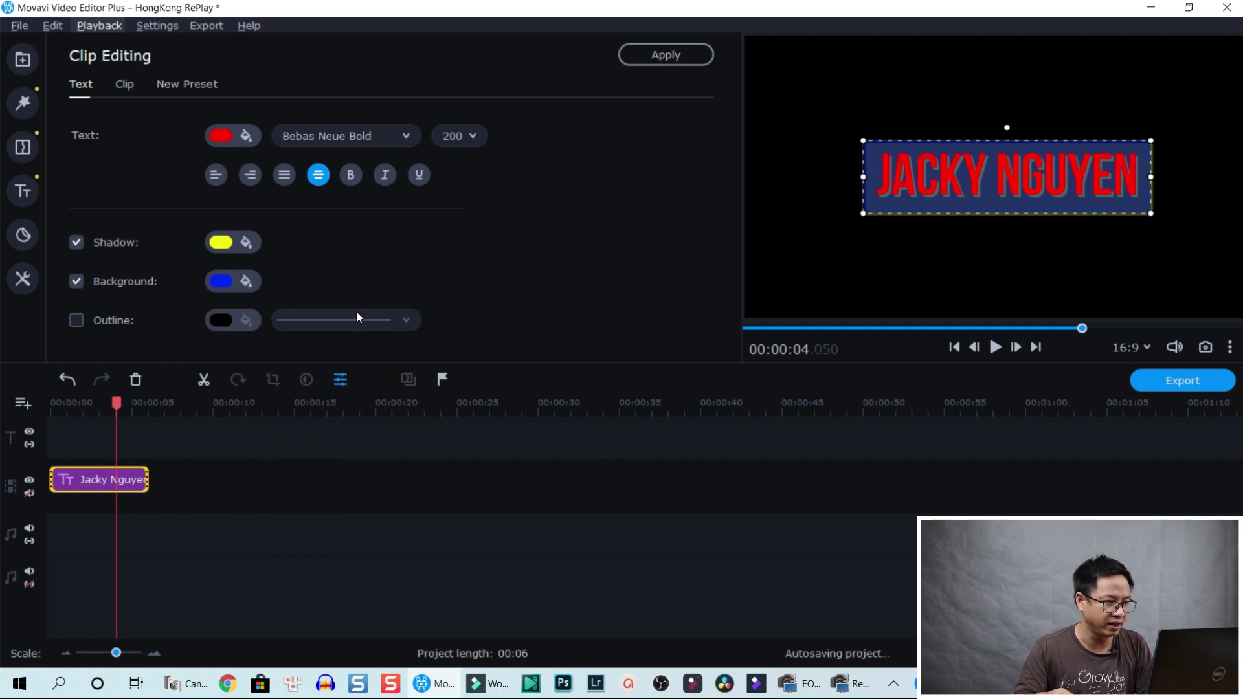
Add an outline to the title text with the second-thinnest line, colour it dark blue #001cb7, and apply the clip edits.
click(78, 320)
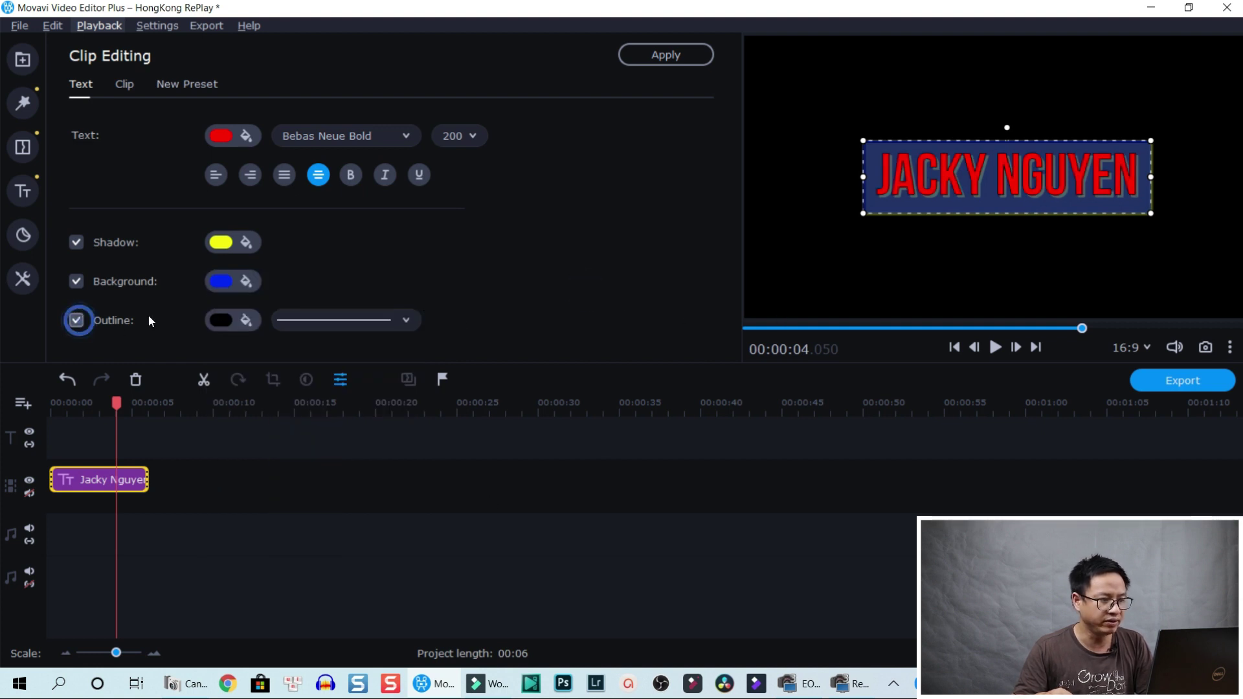
click(222, 320)
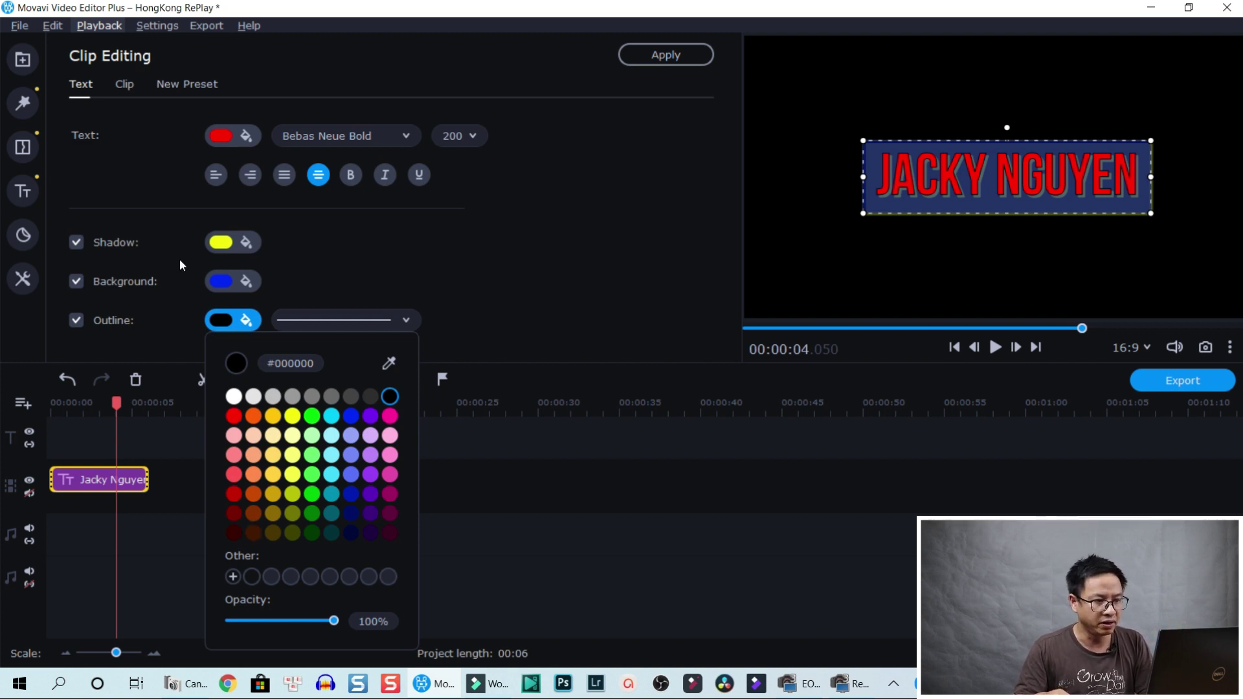
click(405, 320)
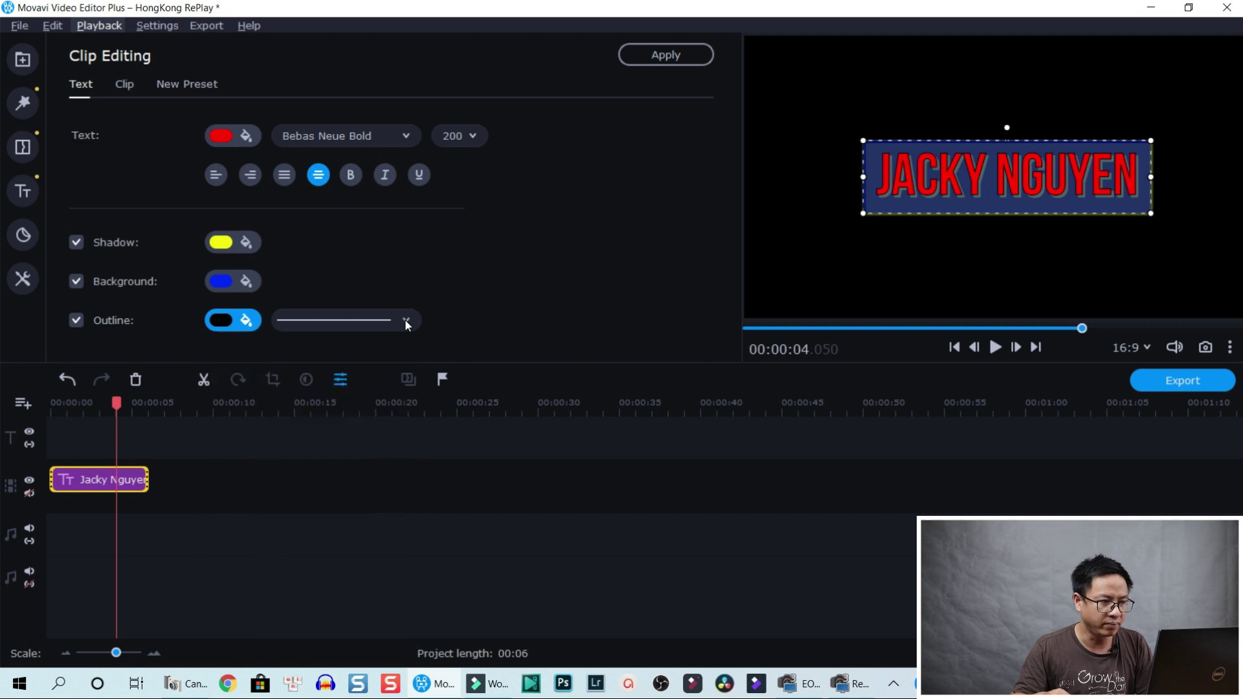
click(405, 319)
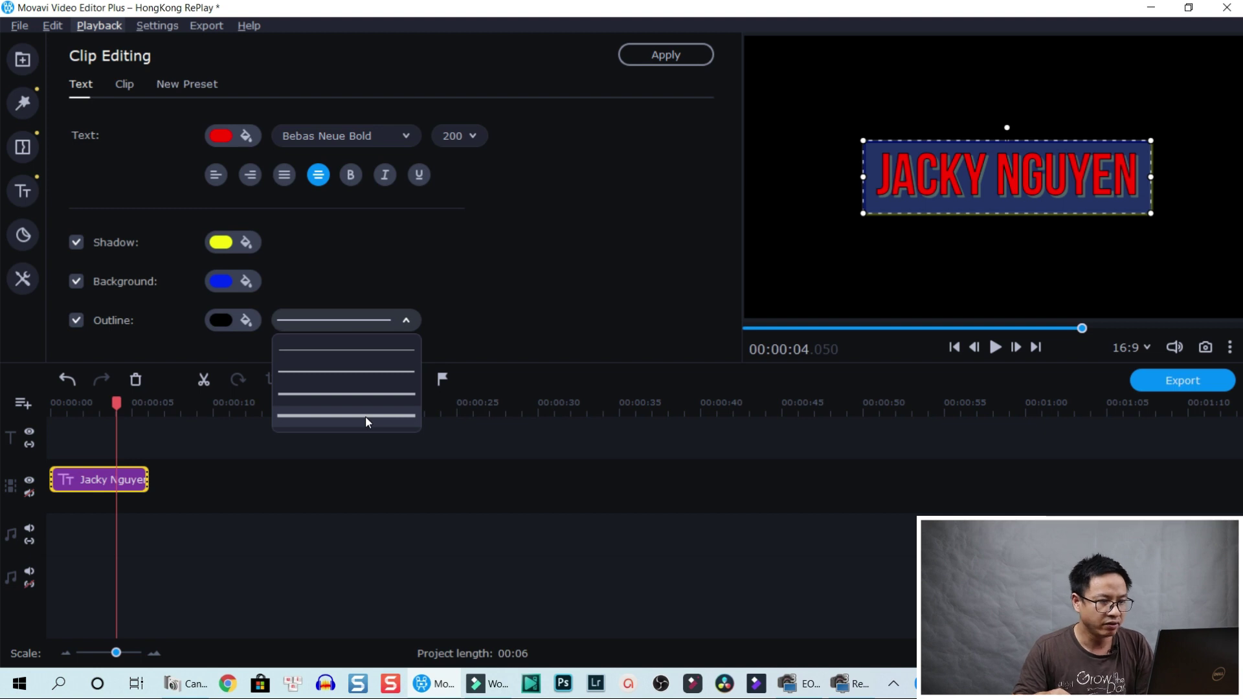
click(325, 373)
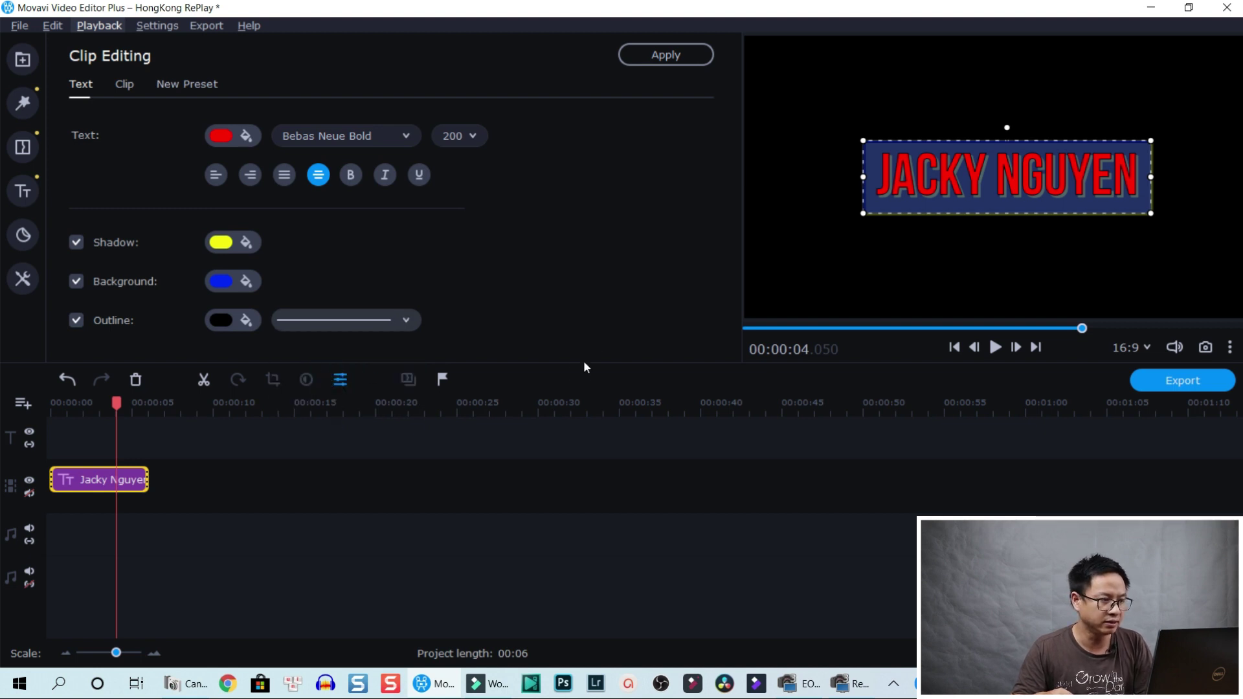
click(221, 320)
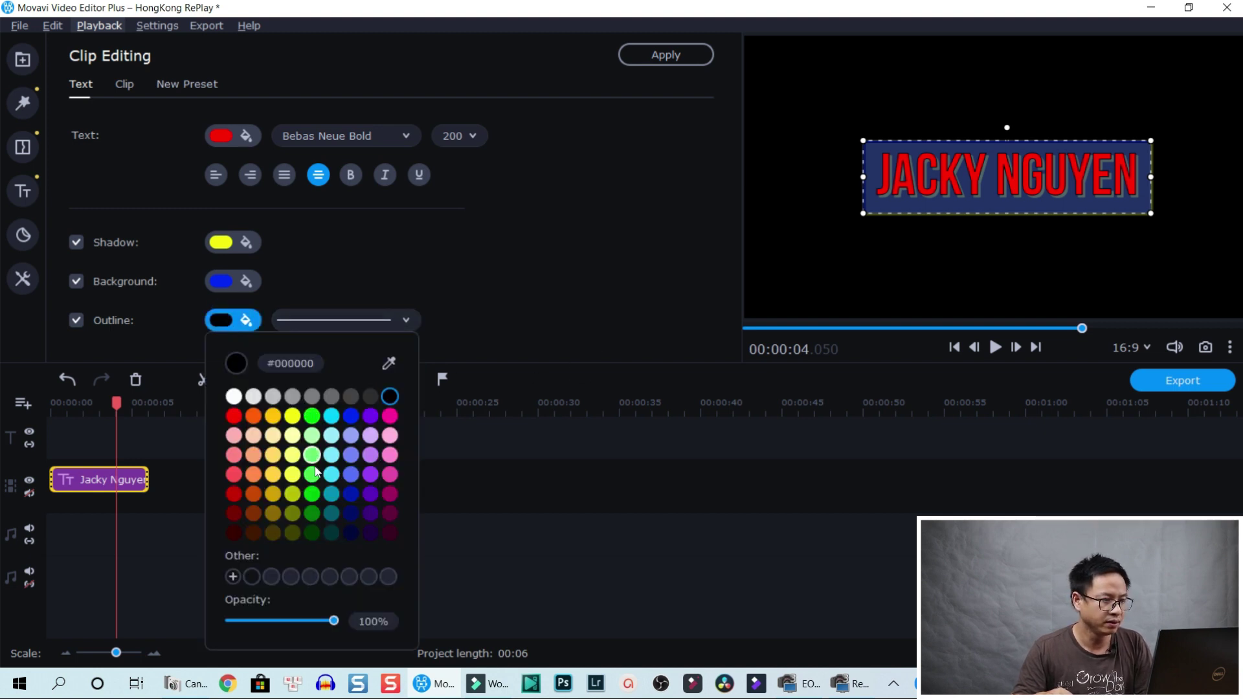
click(351, 494)
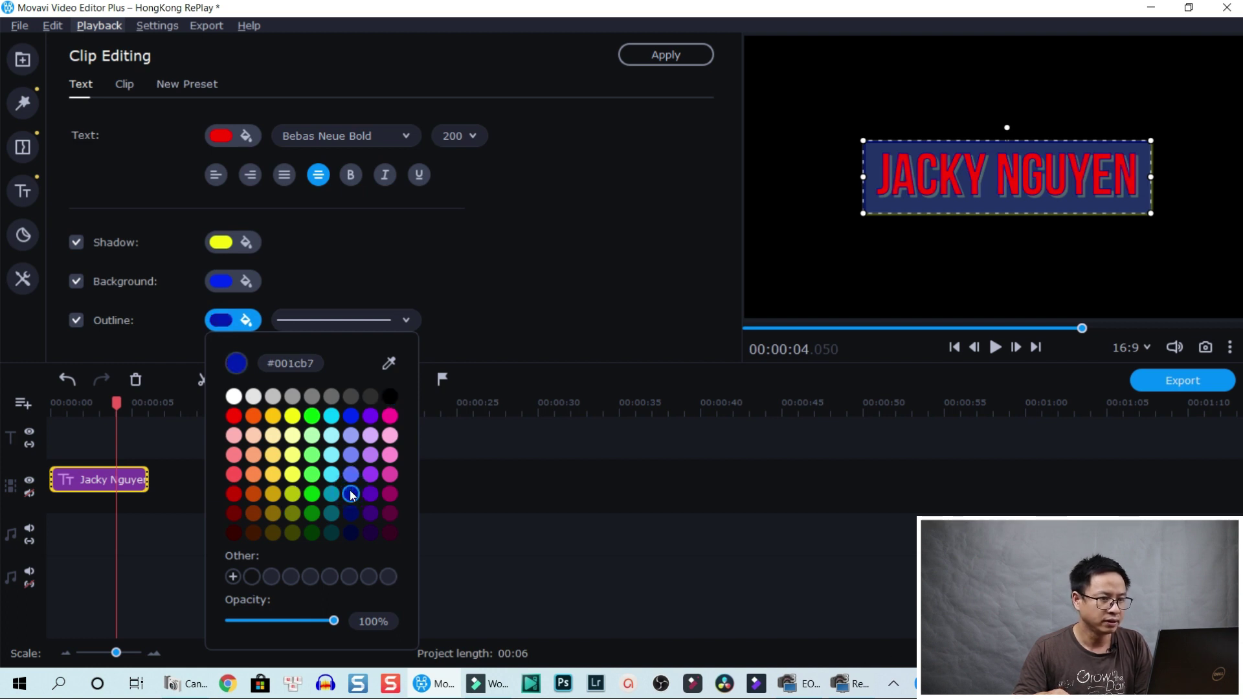
click(516, 304)
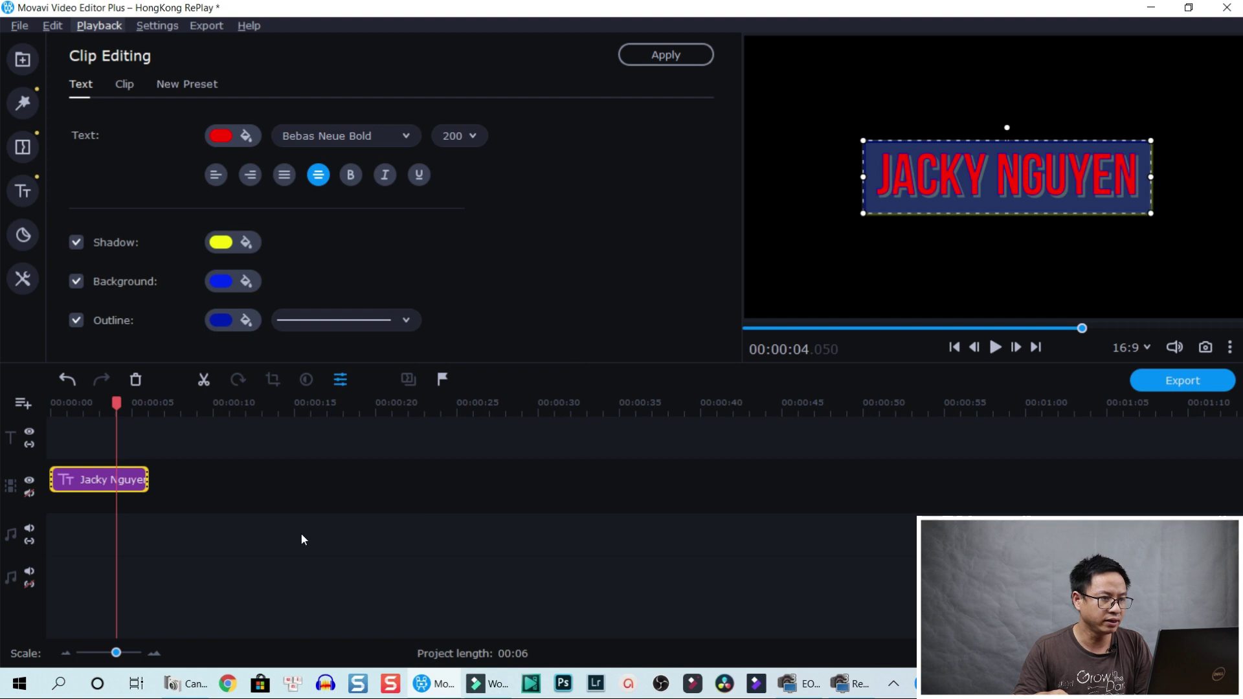
click(671, 56)
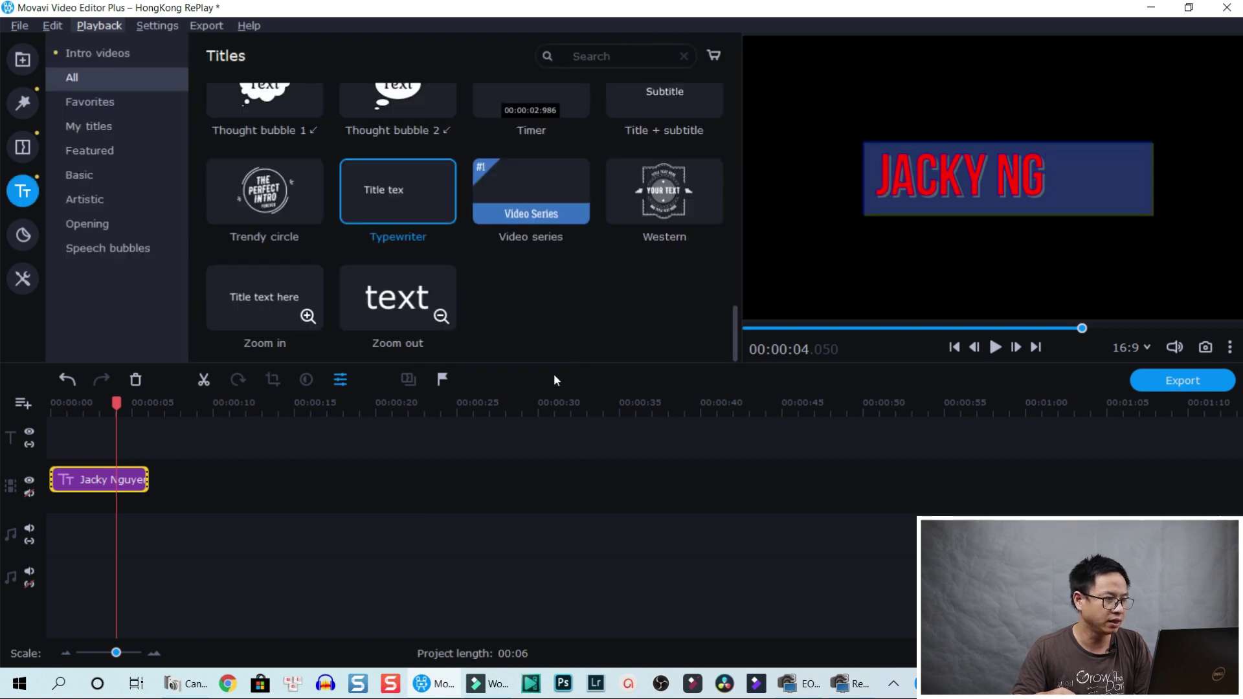
Play the title clip from the beginning to preview the styled typewriter animation.
click(56, 401)
key(space)
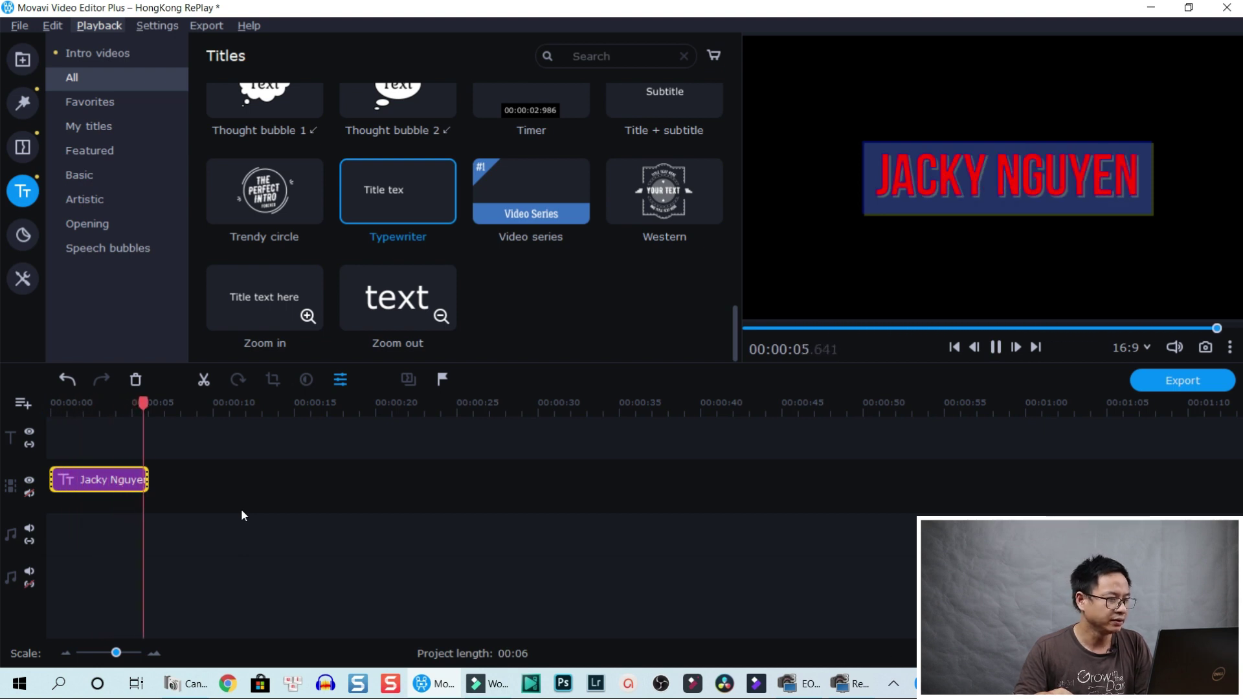
click(84, 483)
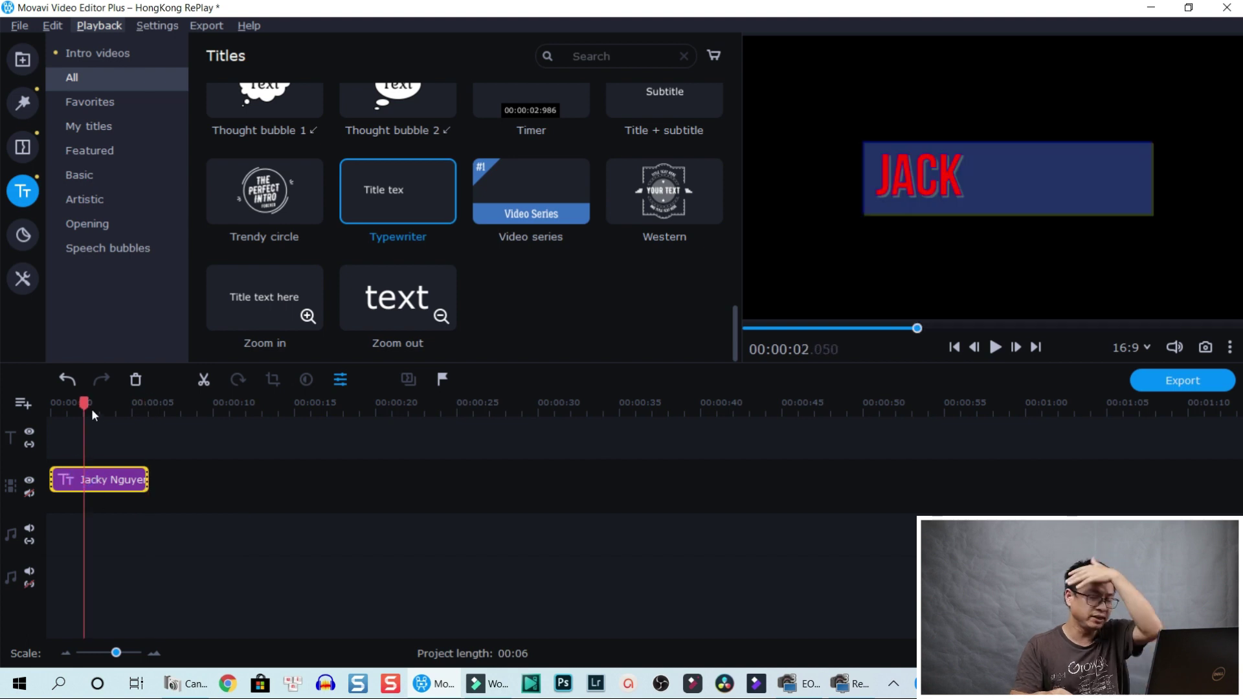
Reopen the title clip for editing and turn off its shadow, background and outline.
click(107, 483)
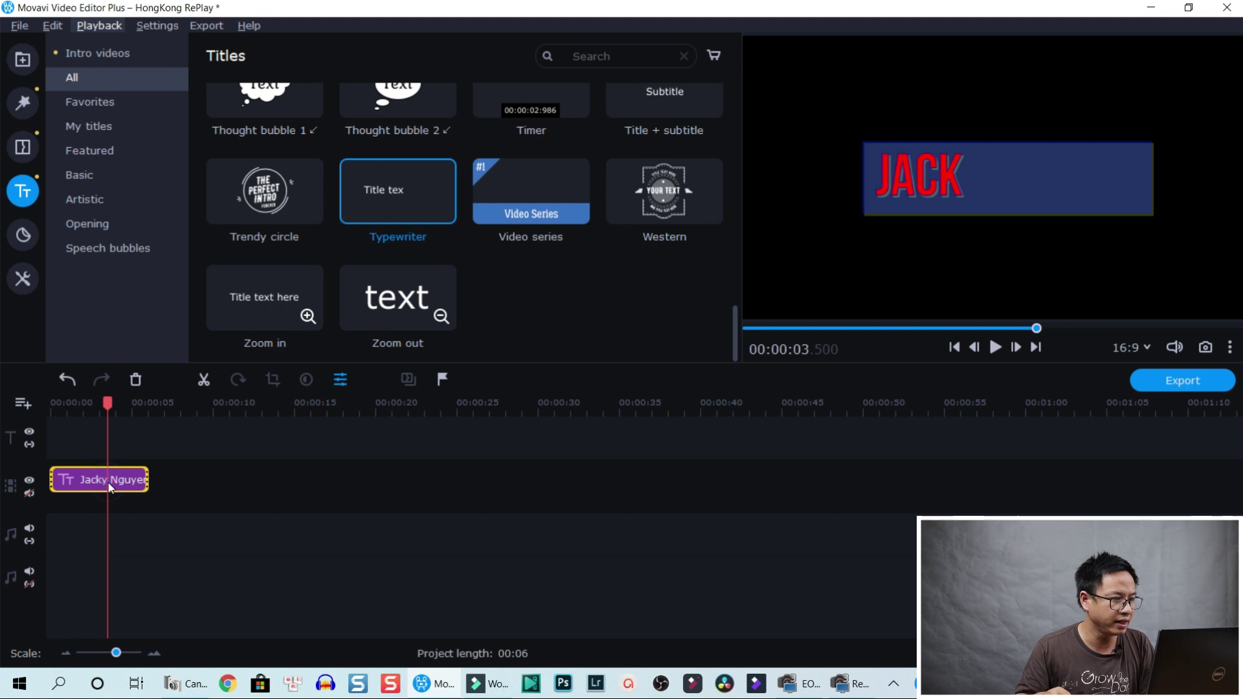
double_click(107, 483)
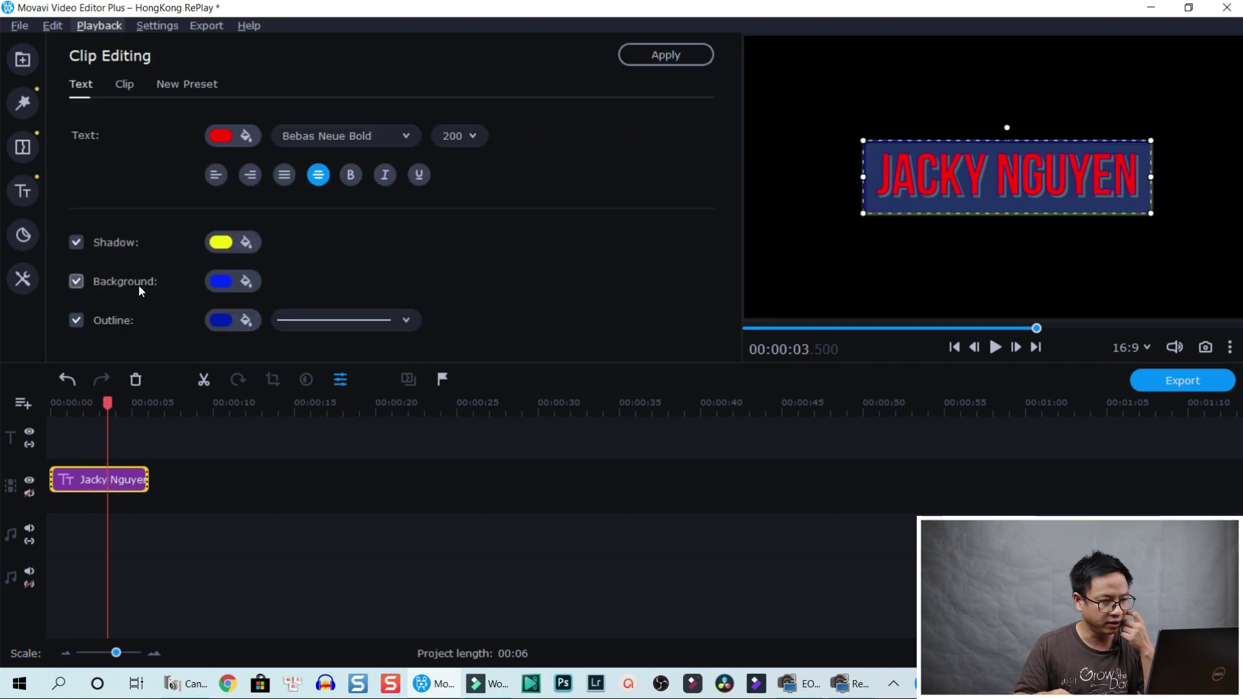
click(76, 243)
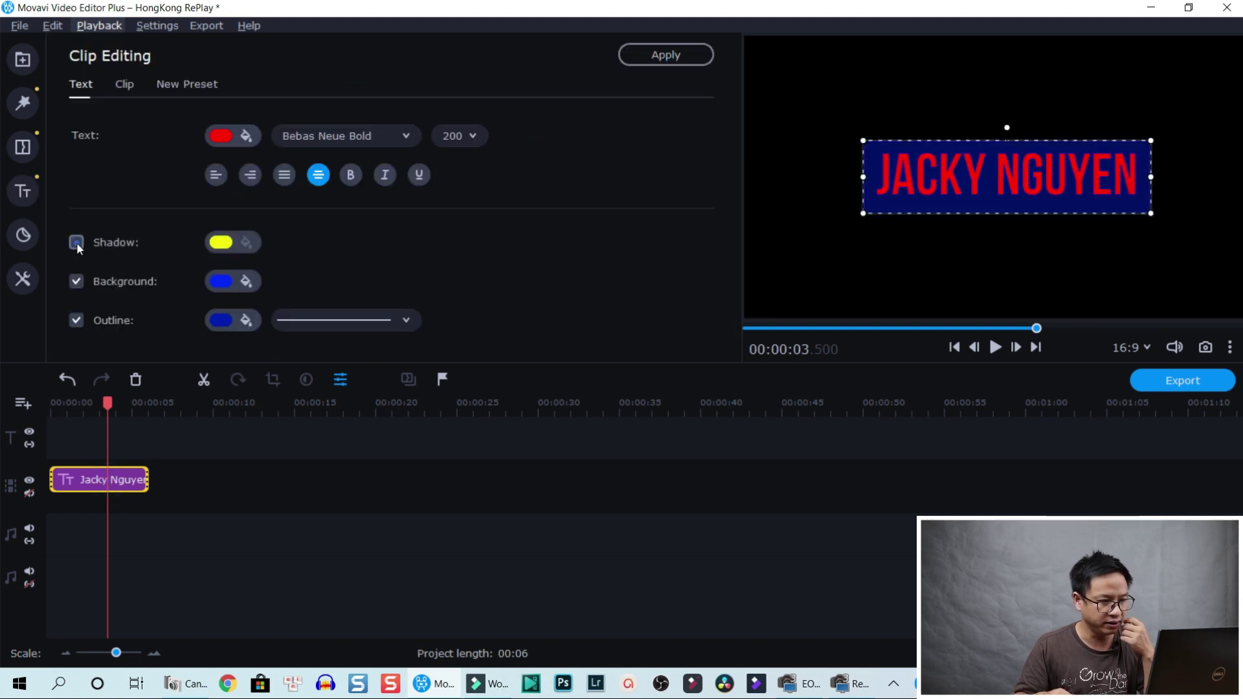
click(77, 281)
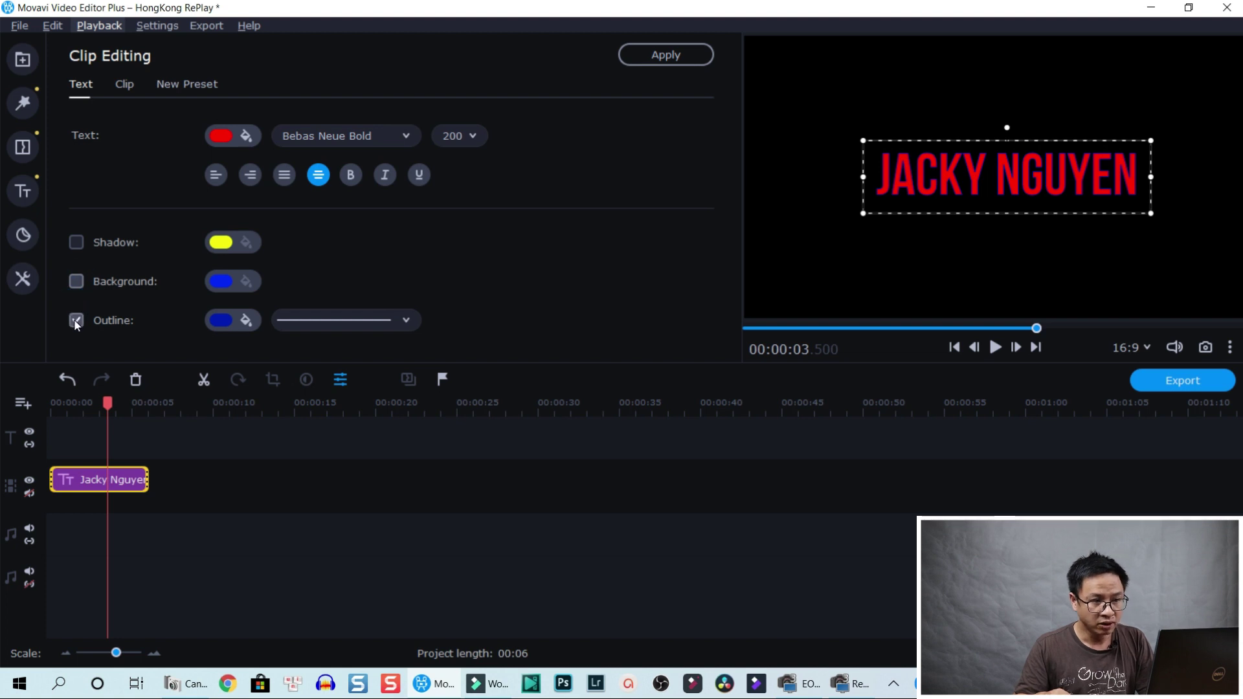
click(77, 320)
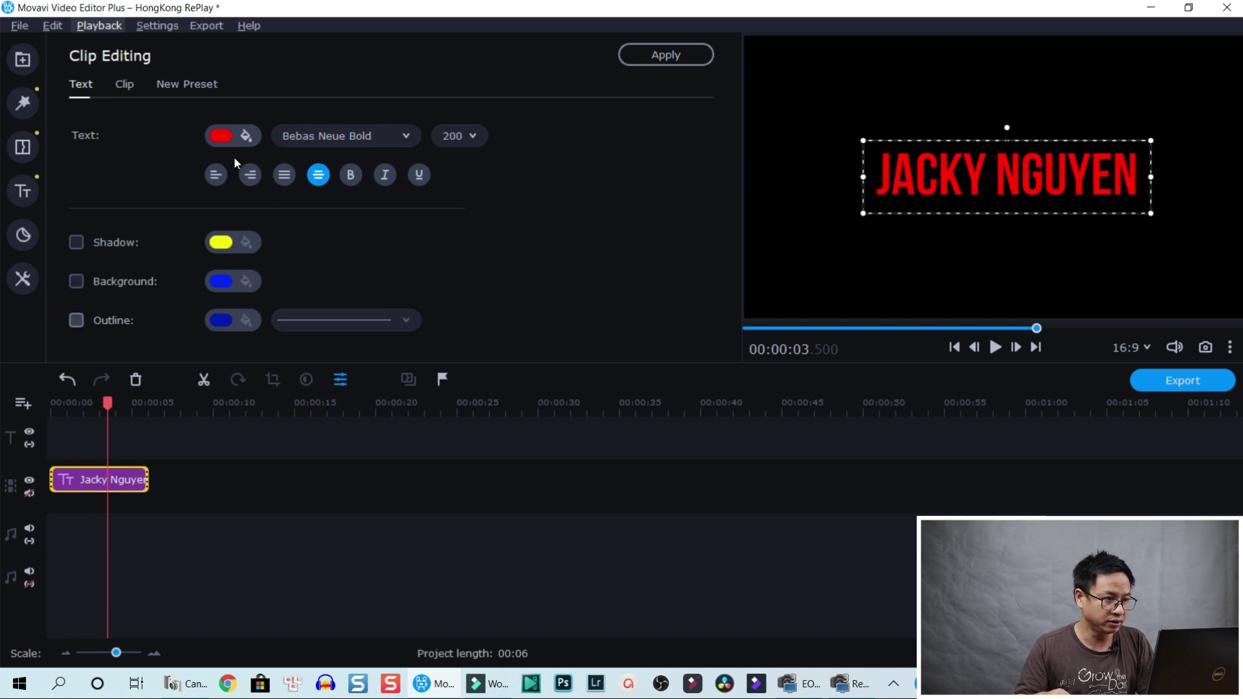
Change the title text colour to white #ffffff.
click(244, 136)
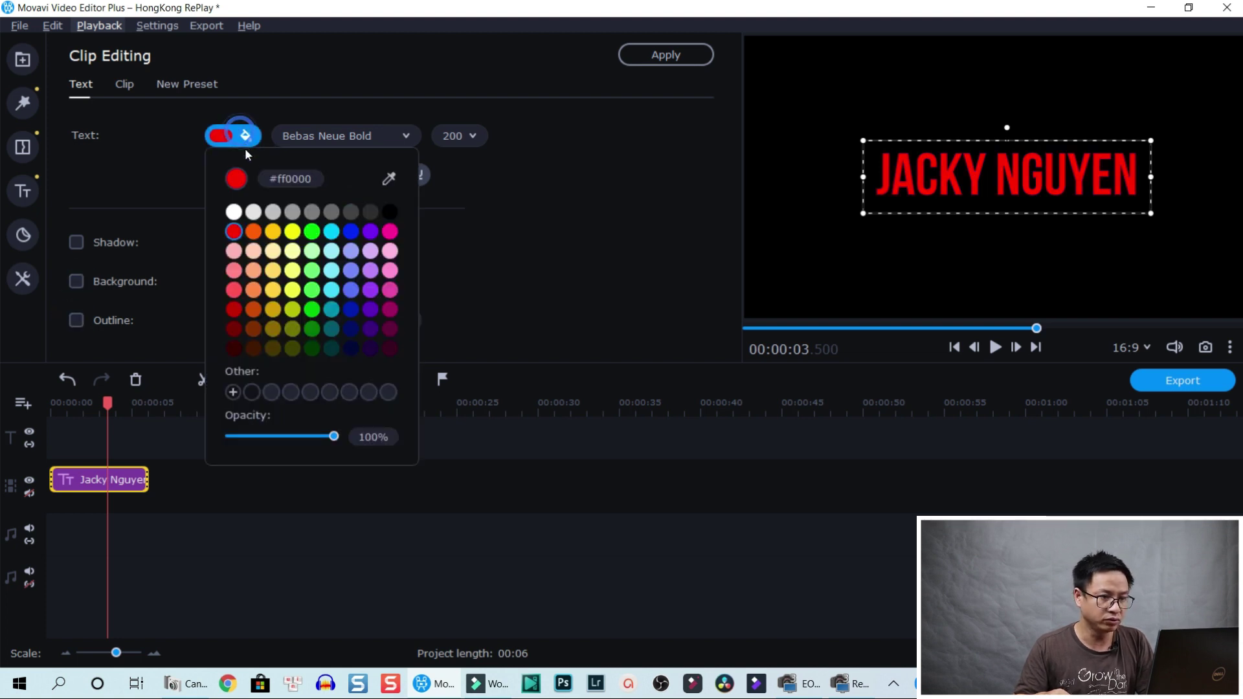
click(233, 211)
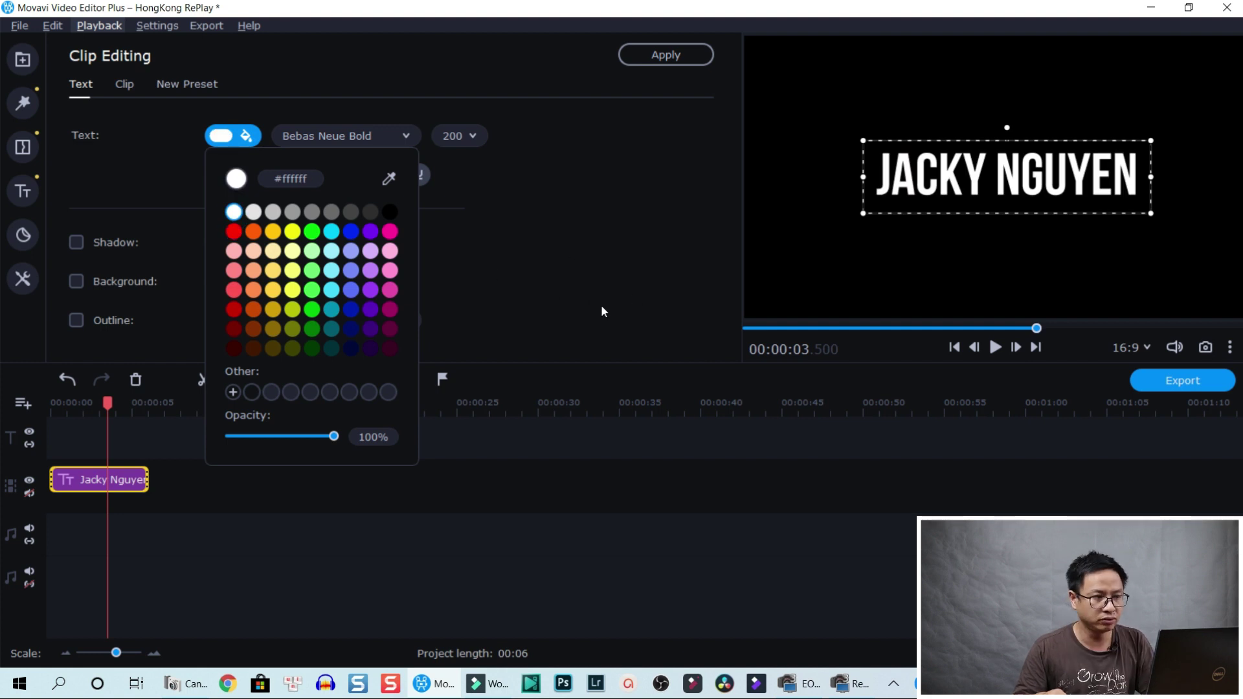
click(606, 269)
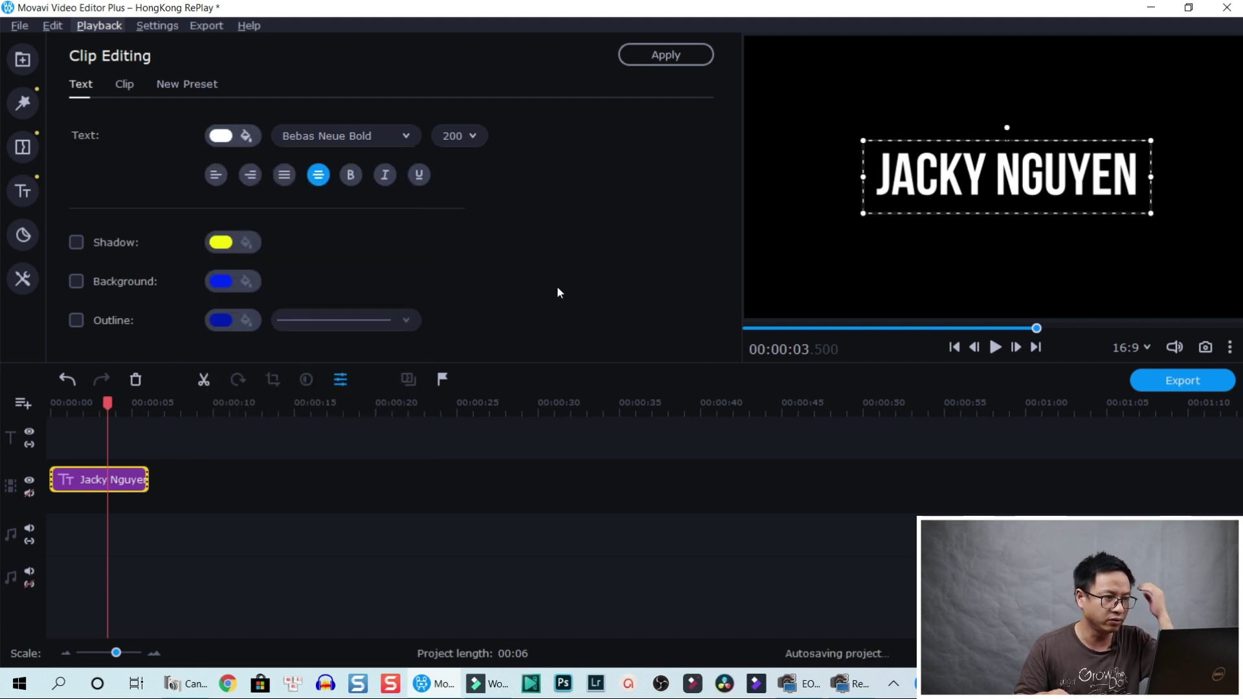
Try left, right and justified alignment on the title text, and return it to centre alignment.
click(216, 176)
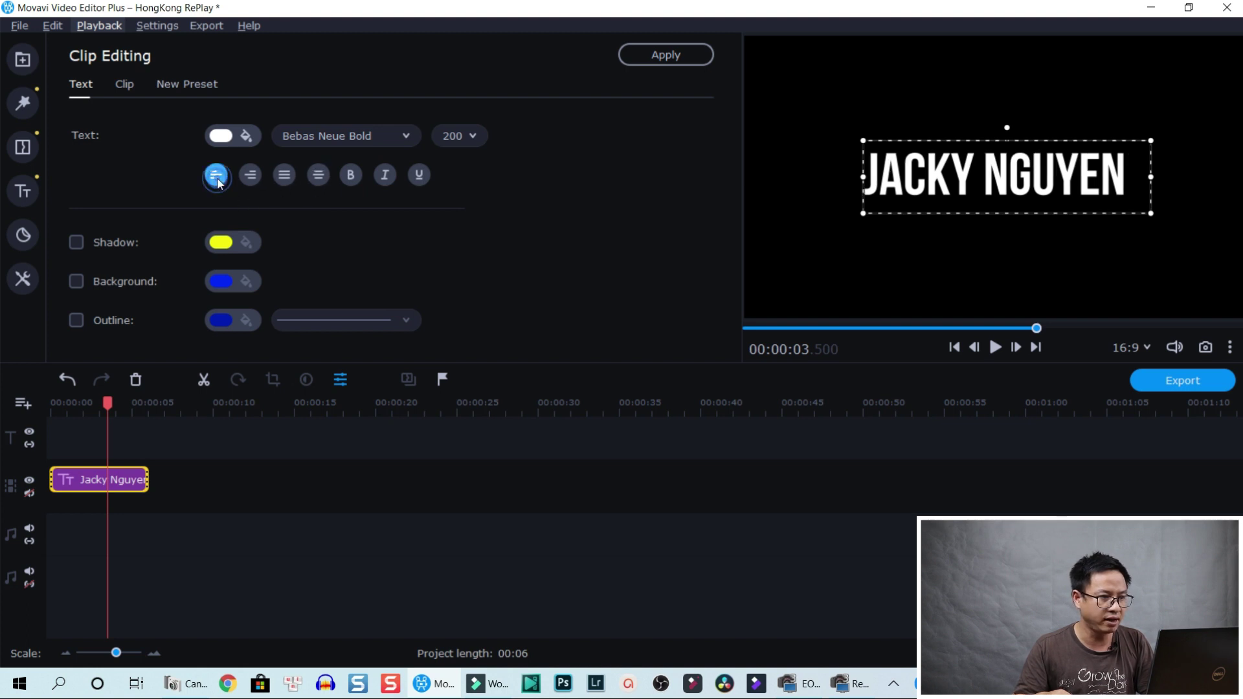
click(251, 177)
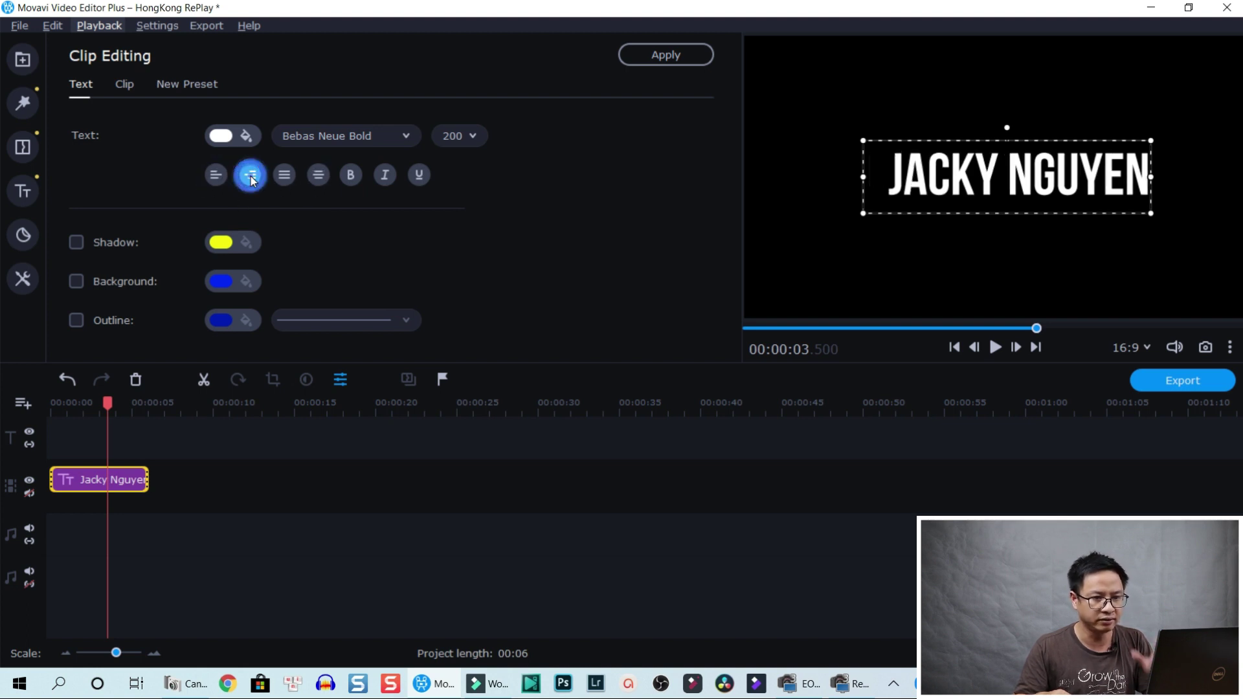
click(285, 176)
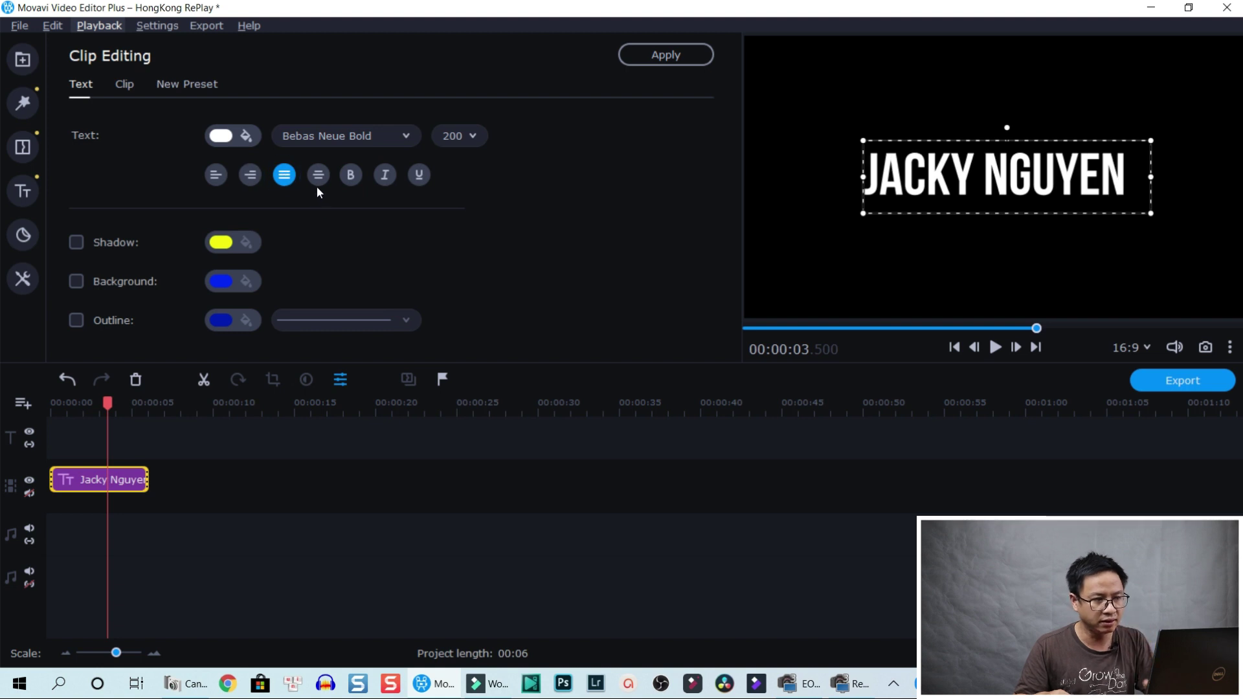
click(316, 175)
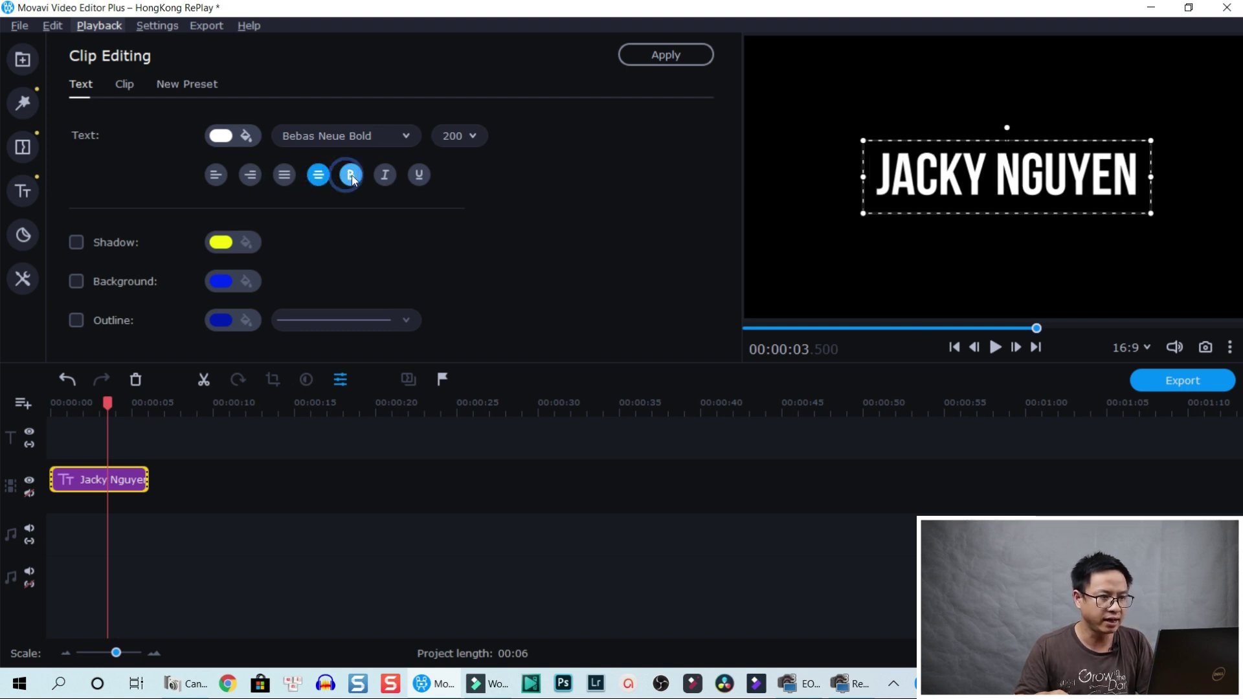
Try bold, italic and underline on the title text, and switch all three off again.
click(385, 175)
click(418, 177)
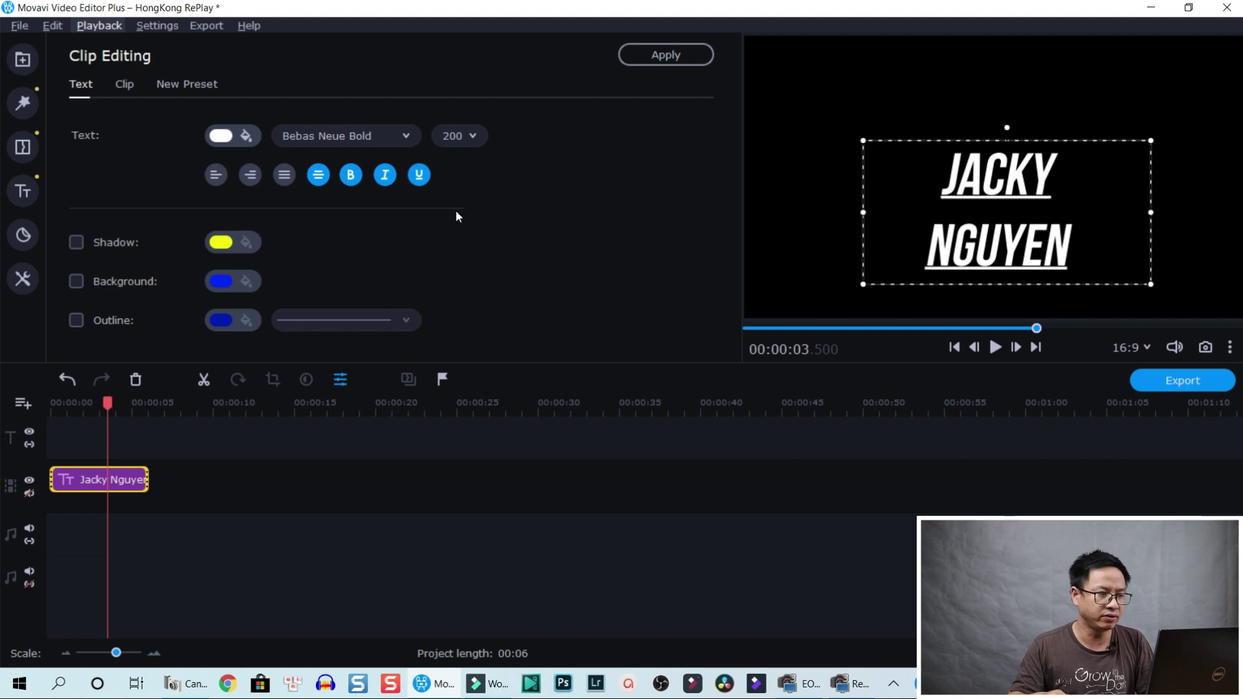
click(382, 176)
click(419, 174)
click(354, 174)
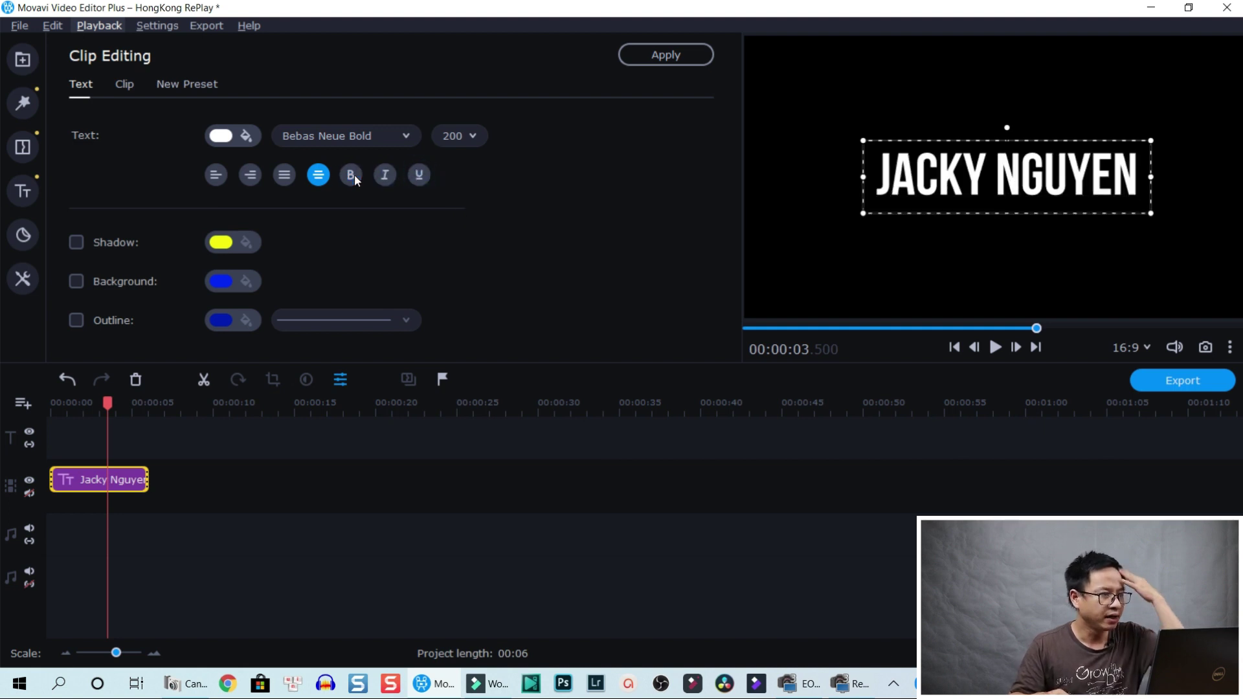
Save the title settings as a new preset named with the creator's first name plus "Preset", and mark it as a favourite.
click(177, 84)
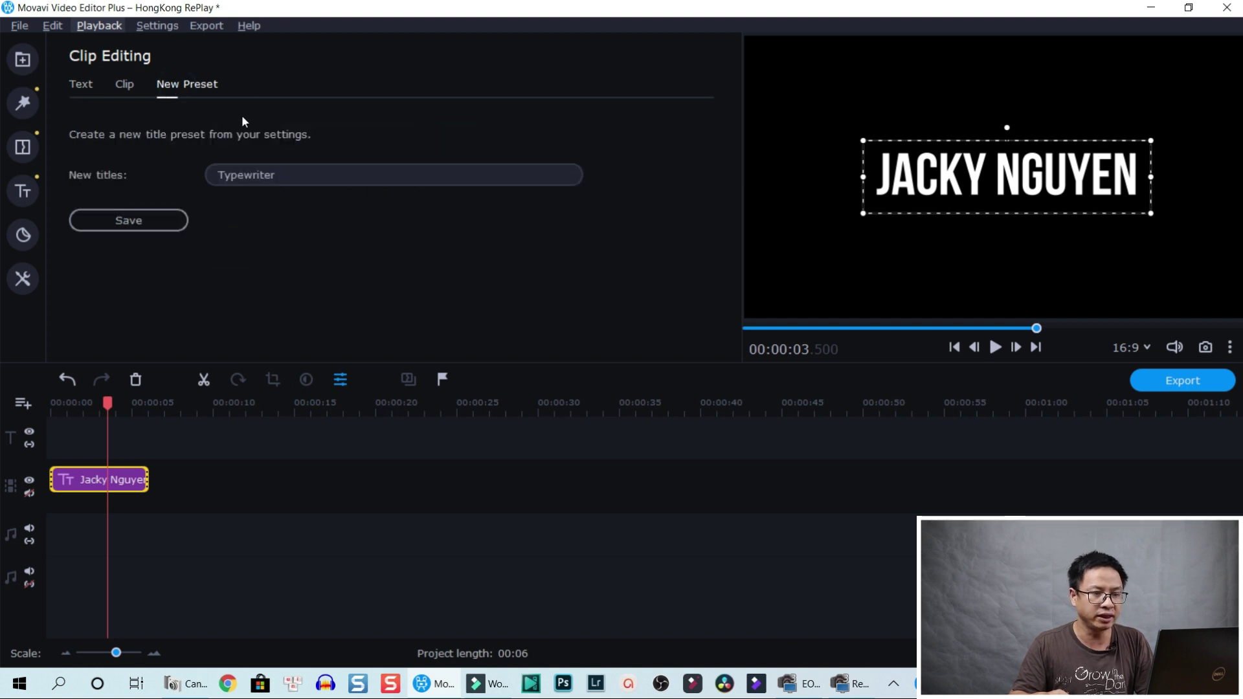
click(288, 174)
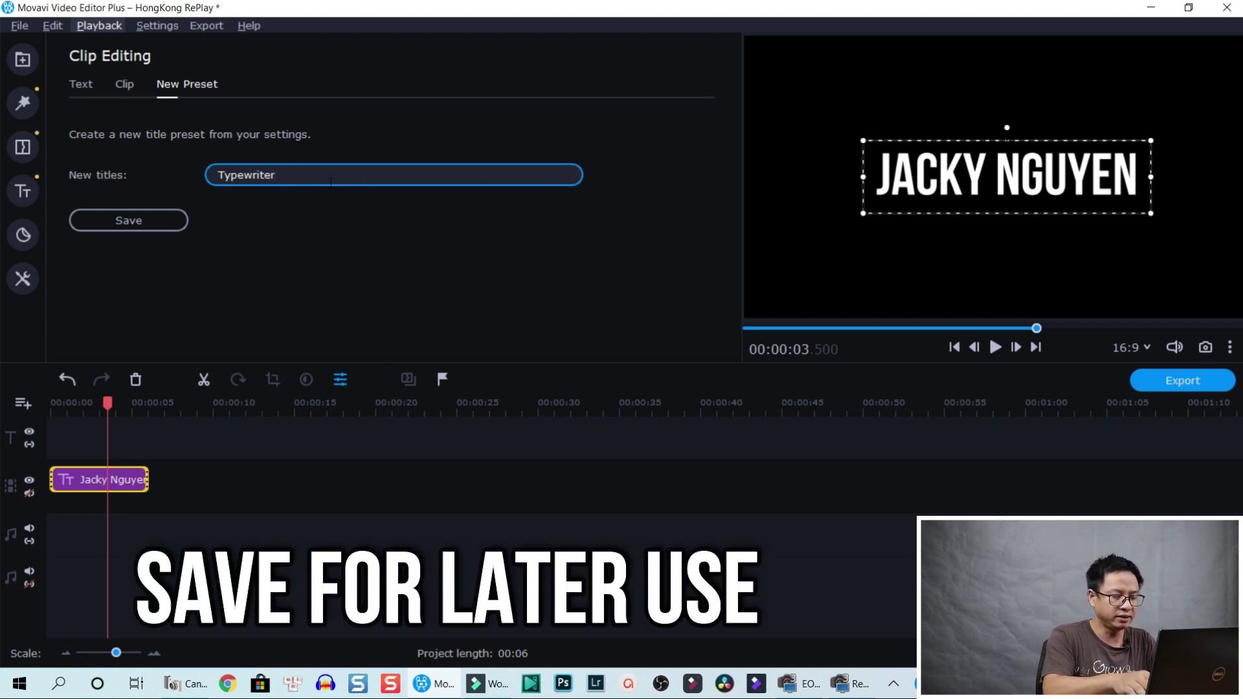
drag(319, 178, 139, 188)
text(Jac)
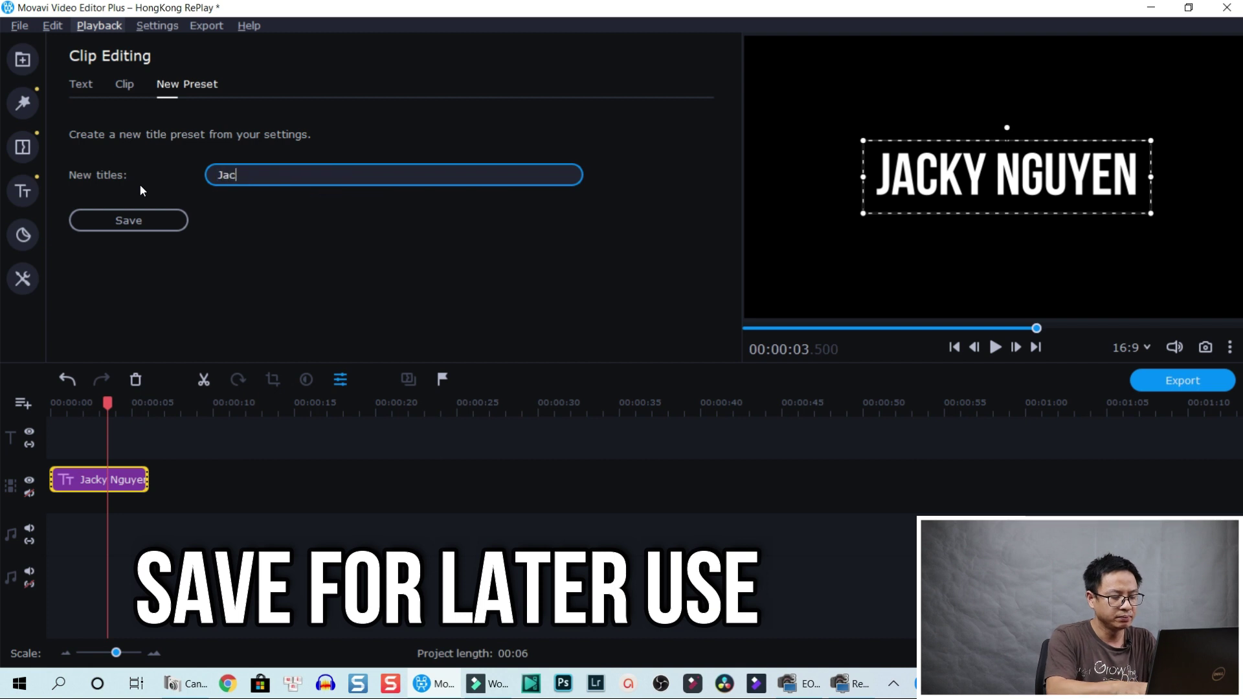
text(ky Preset)
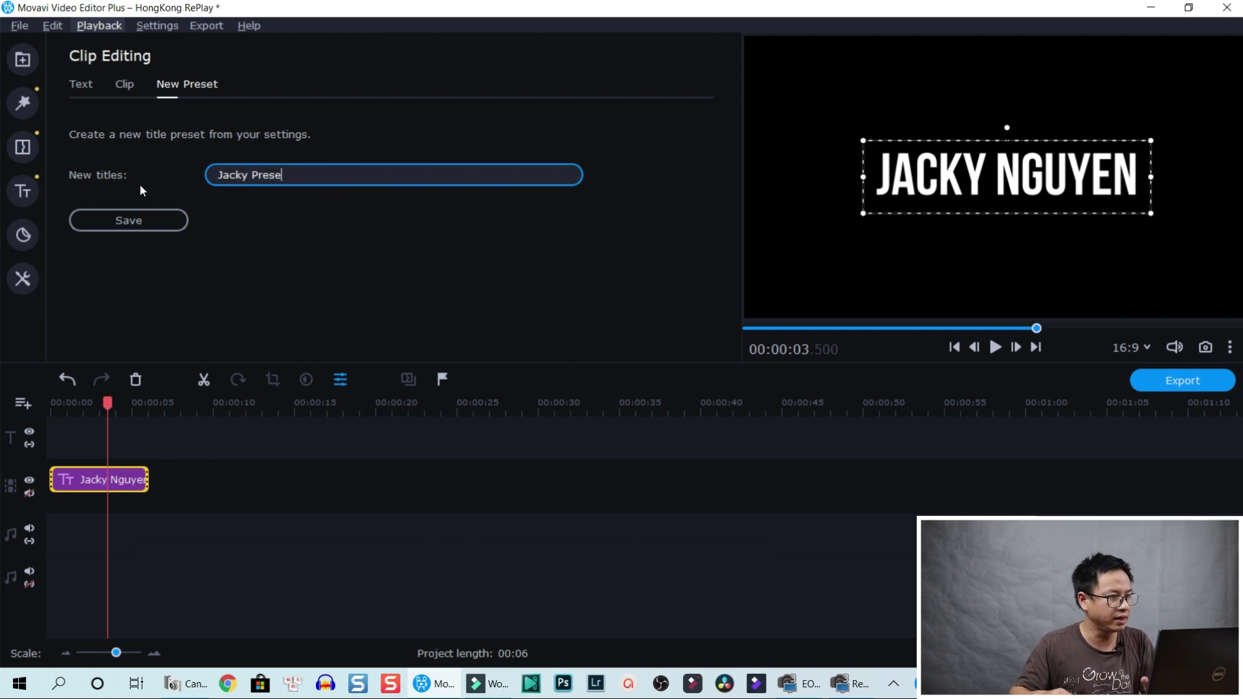
click(135, 224)
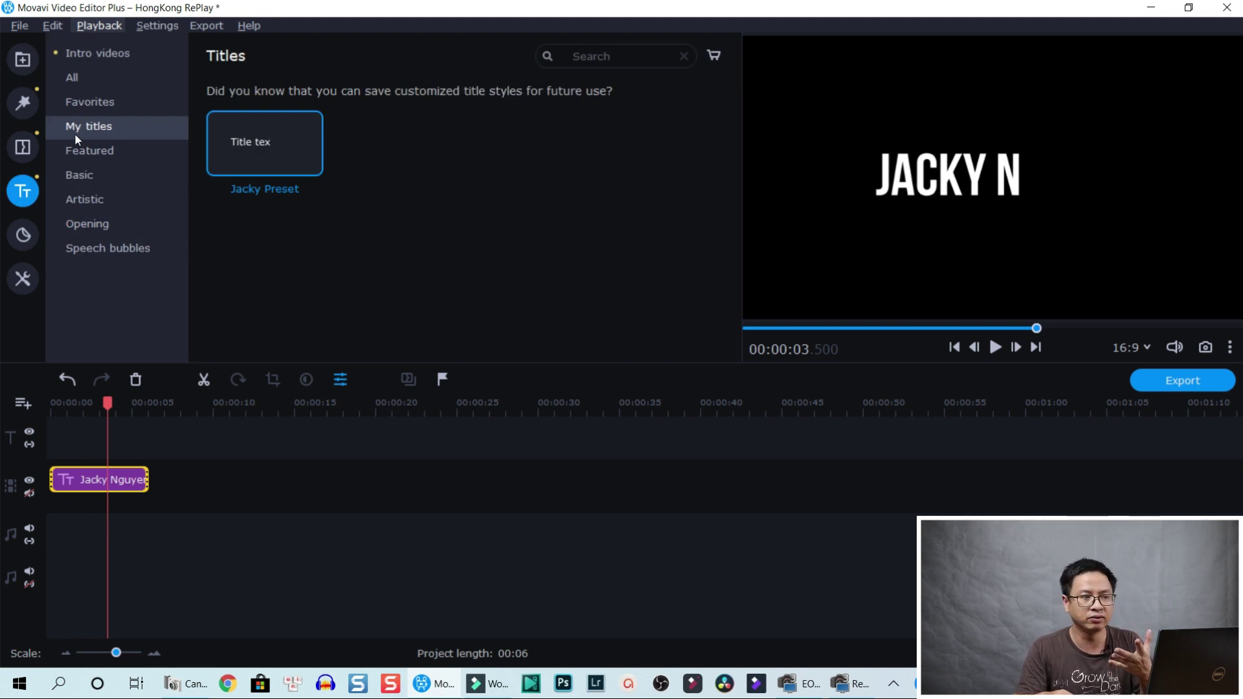
mouse_move(266, 169)
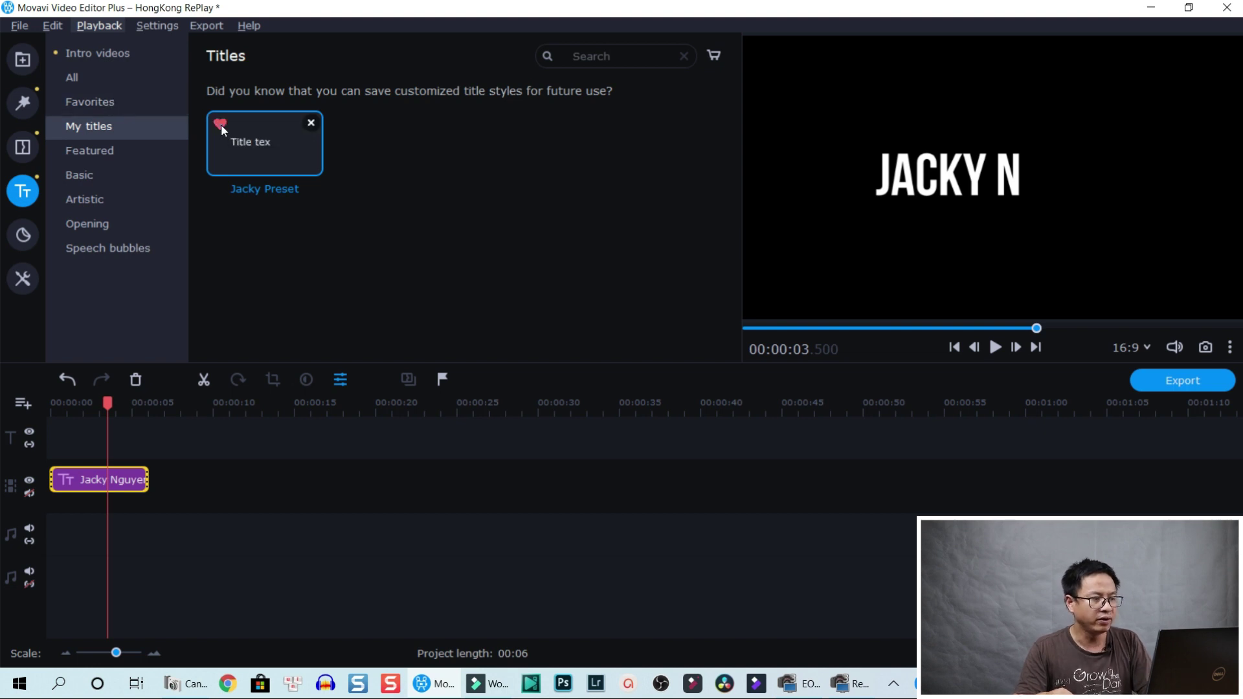
click(220, 124)
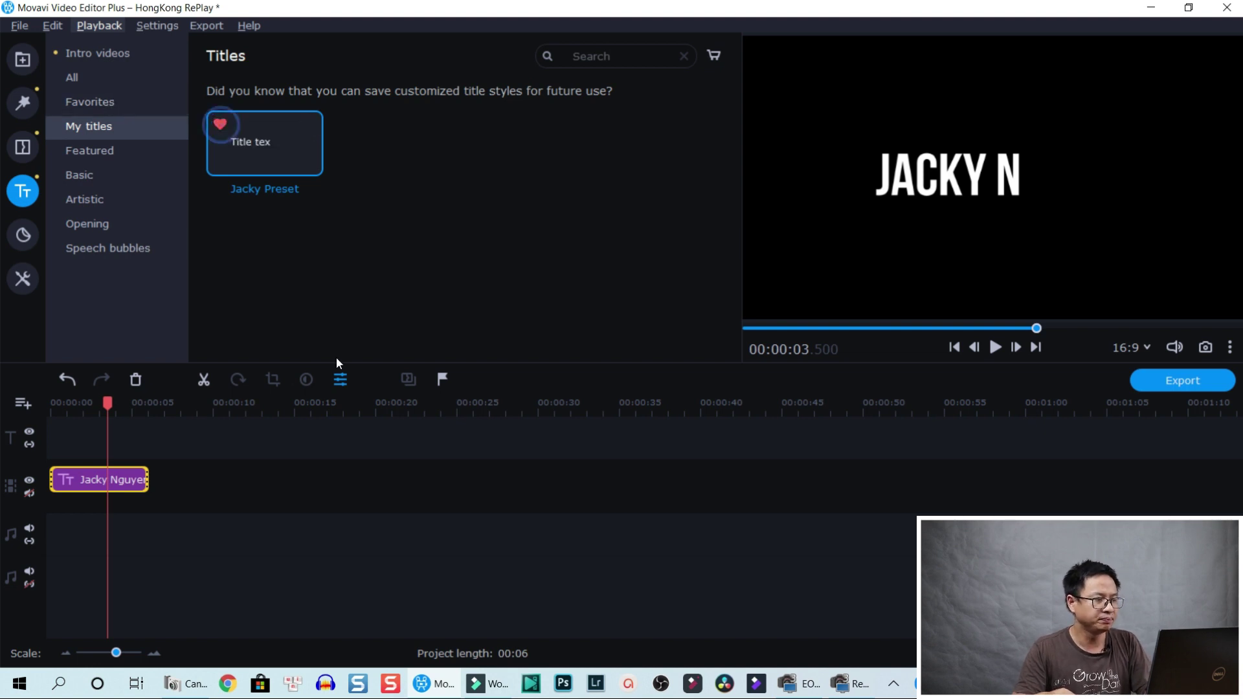
Play the white title from the start of the timeline and pause it partway through.
click(54, 405)
key(space)
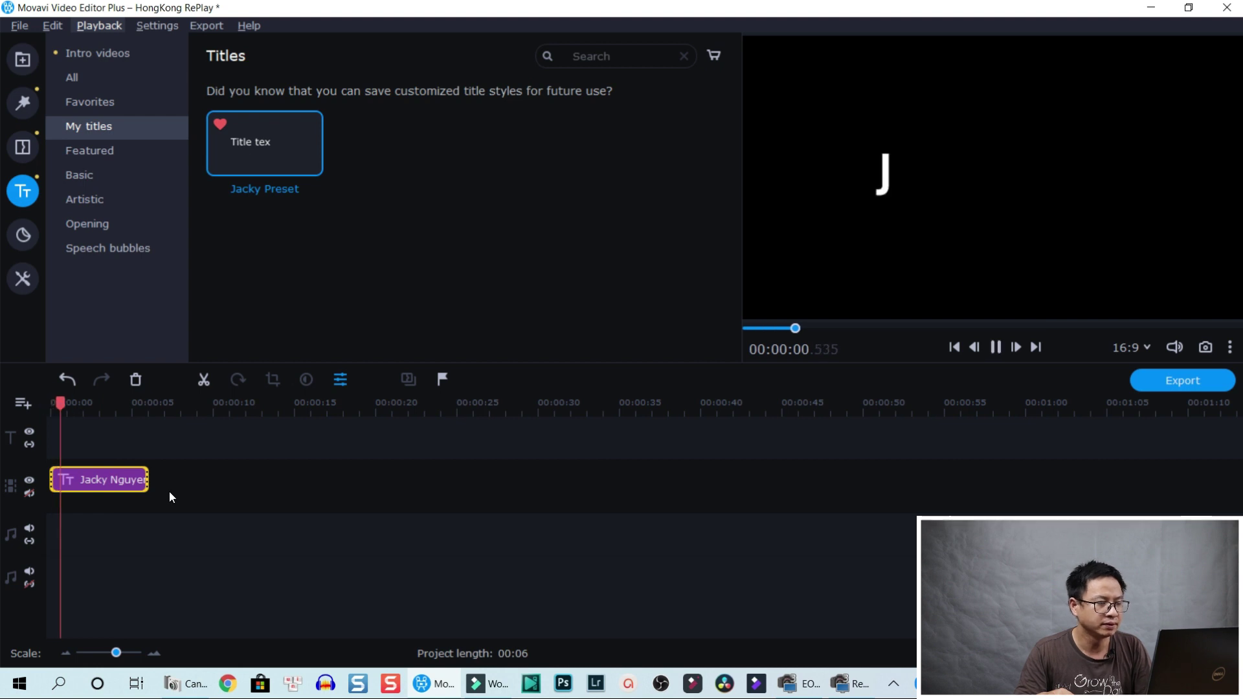
key(space)
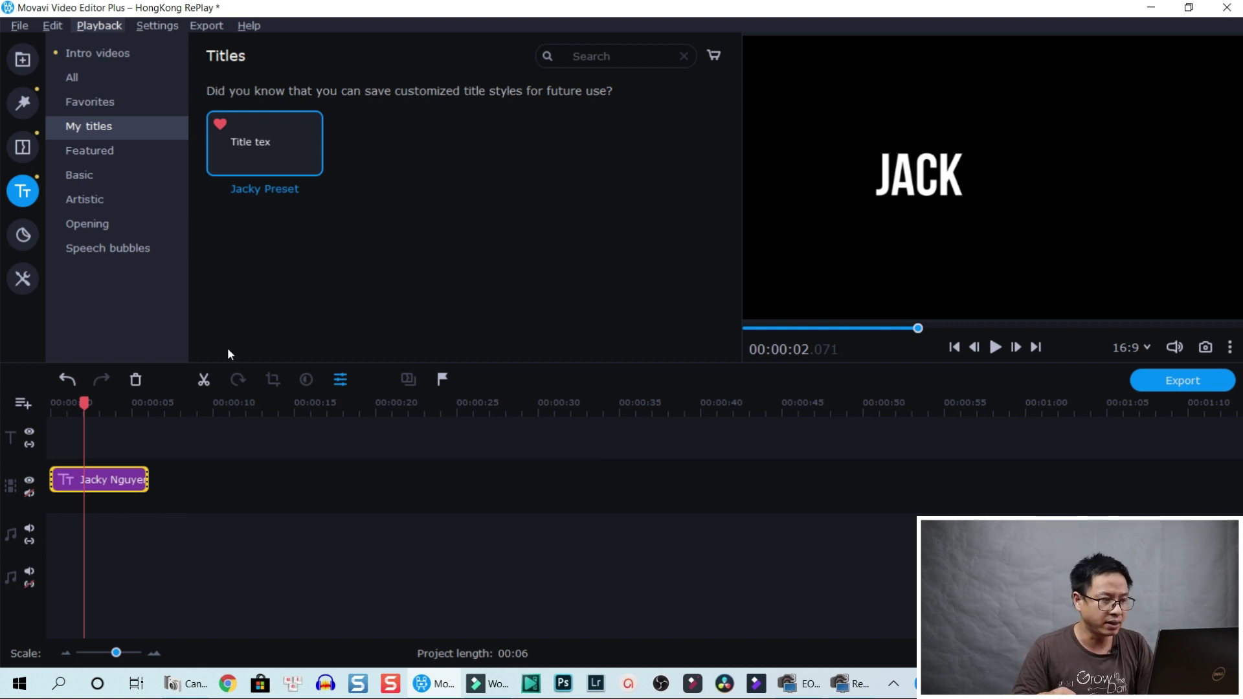
Deselect the title clip and move the playhead to the clip's end at 00:00:06.000.
click(168, 495)
click(158, 410)
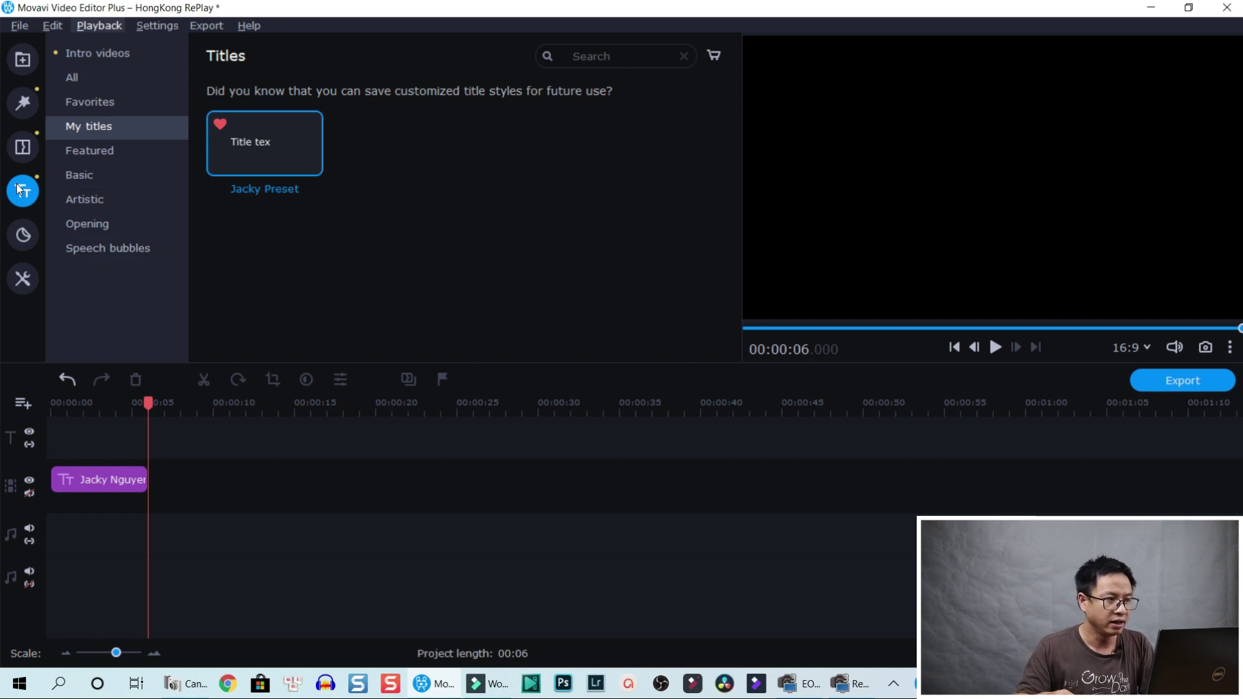
Try to place the Simple text title, found by searching all titles for "simp", directly after the first title clip.
click(85, 77)
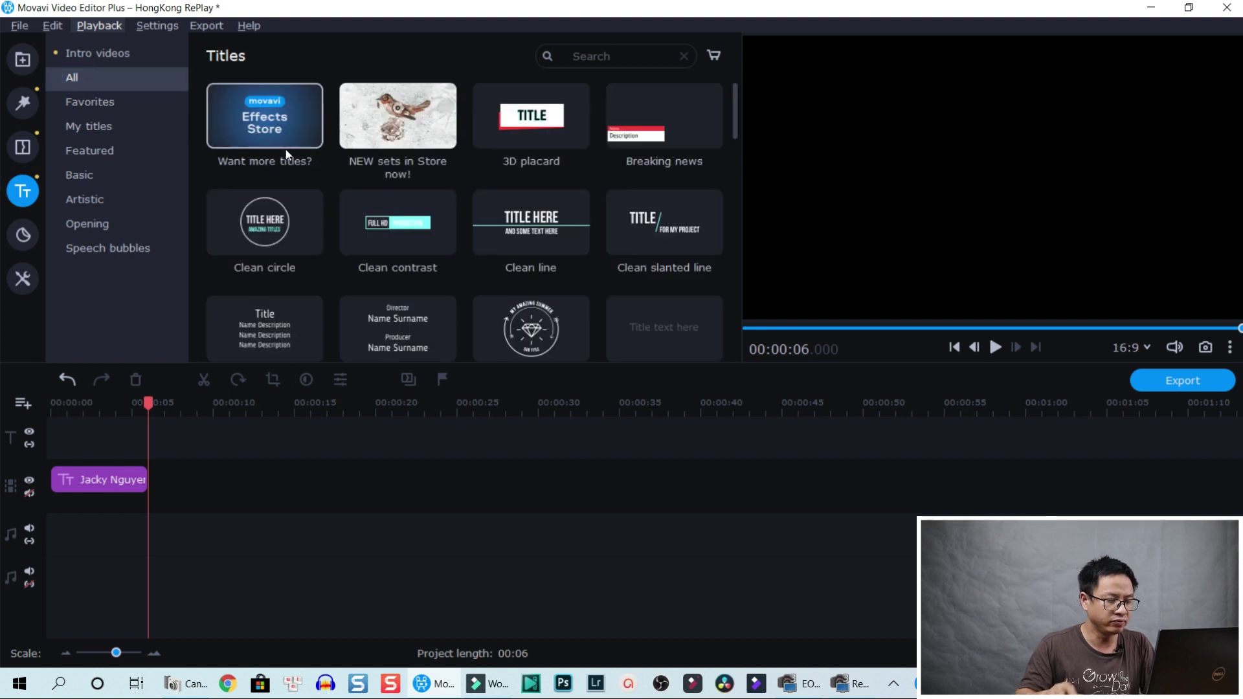
click(601, 58)
text(simp)
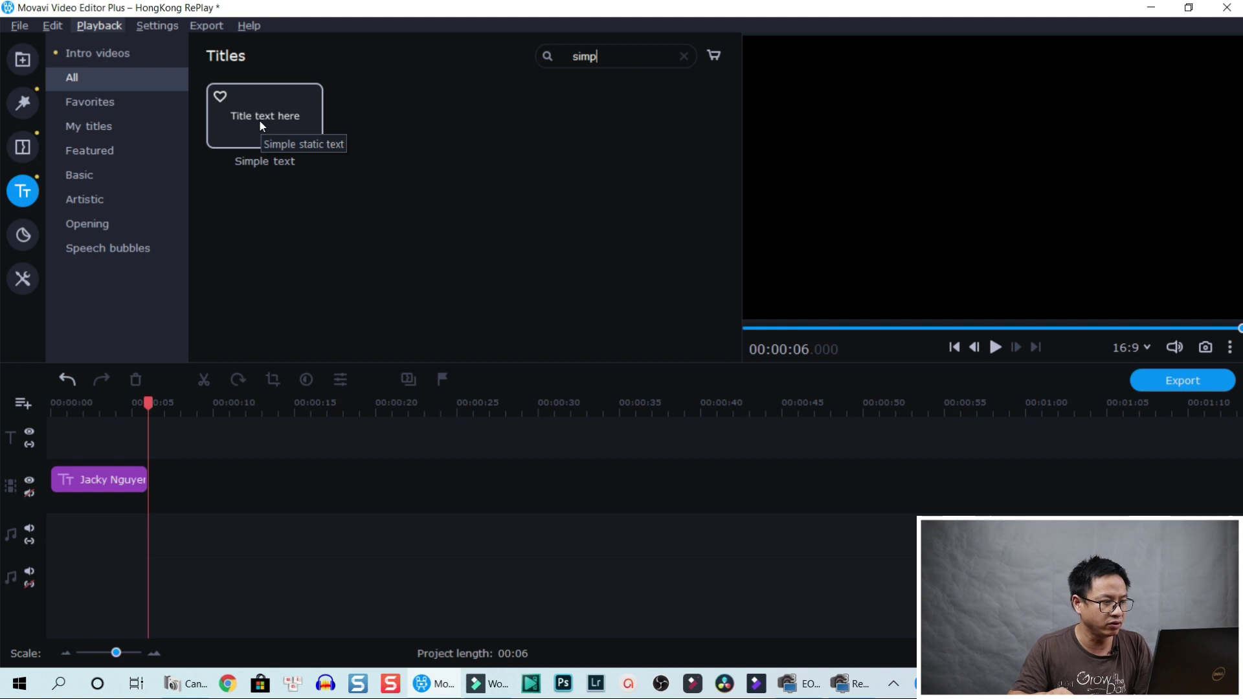
drag(262, 125, 160, 483)
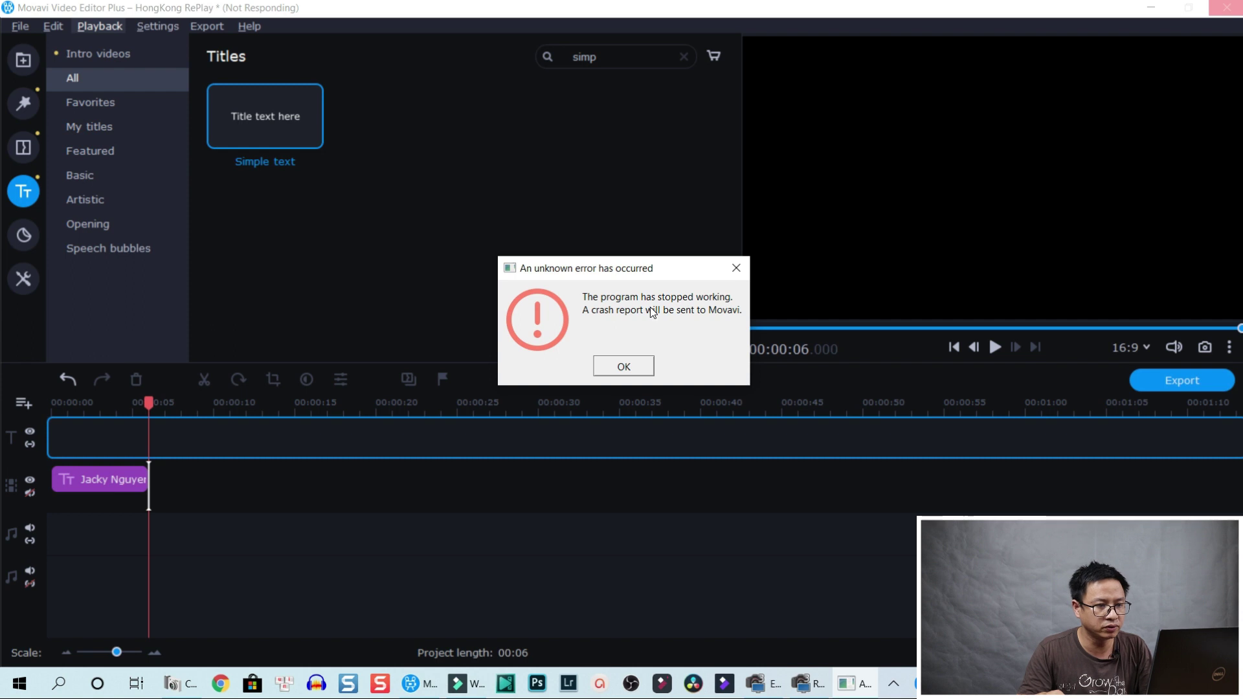
click(625, 366)
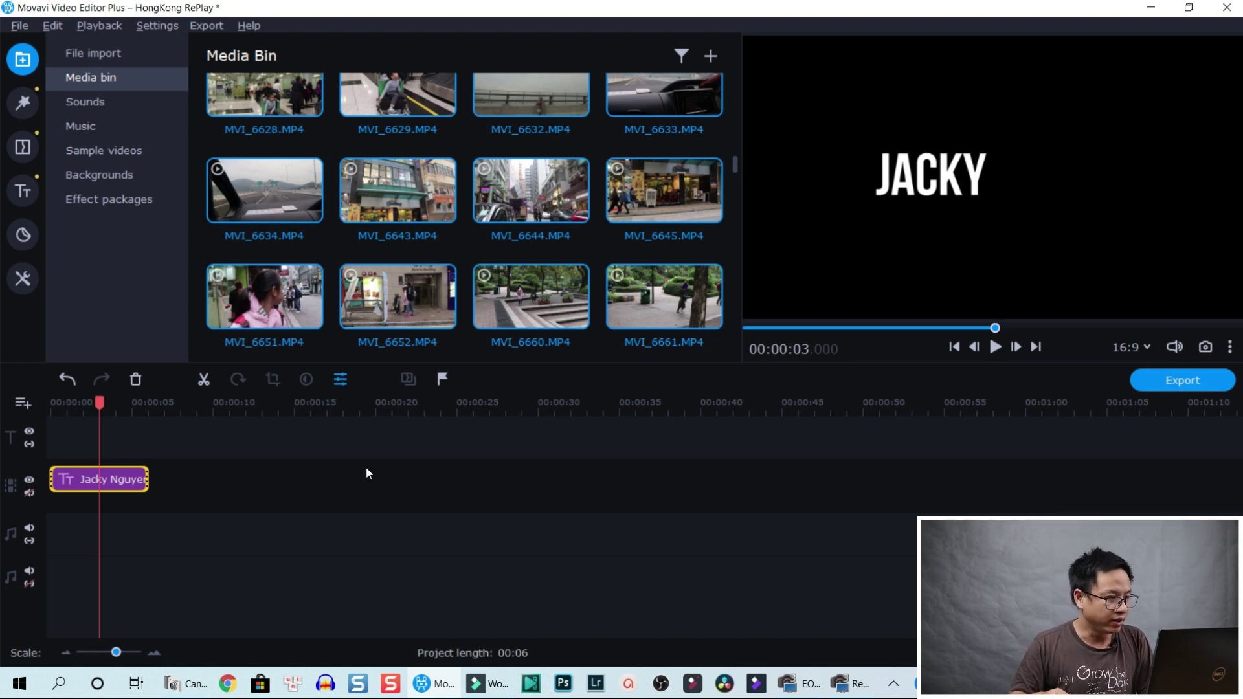
Search the titles for "simple" and add the Simple text title at 00:00:06.000, directly after the first title clip.
click(142, 403)
drag(138, 402, 156, 445)
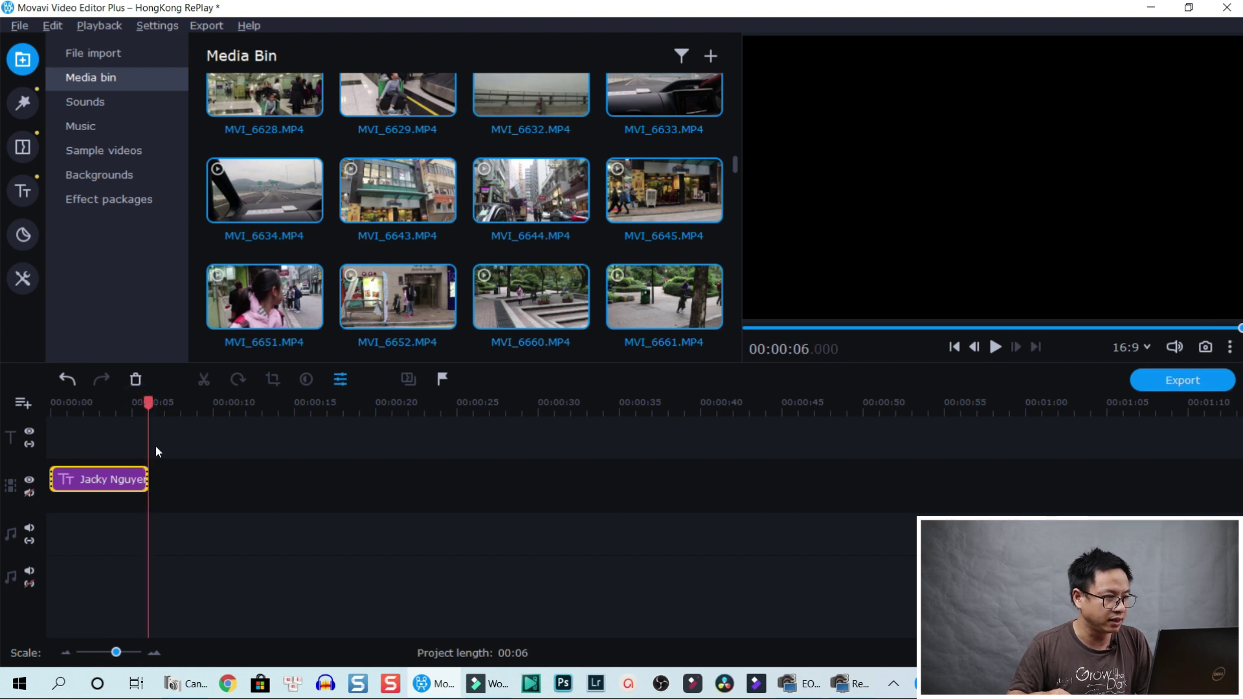
click(24, 193)
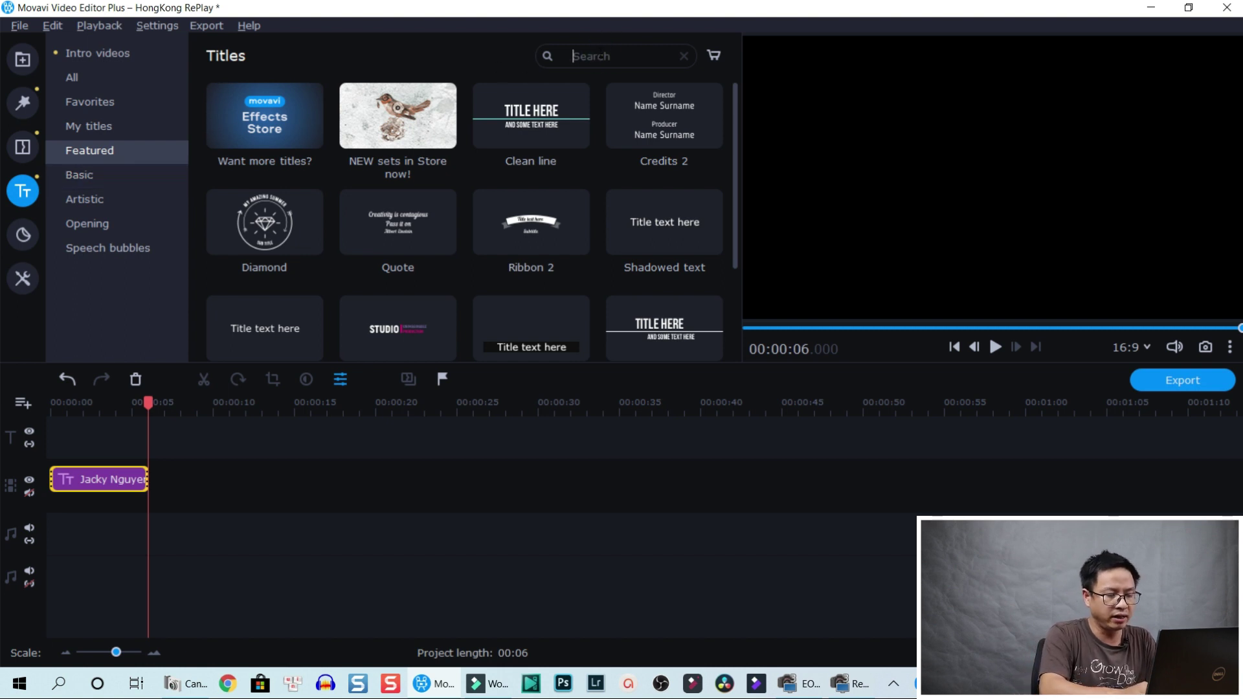
text(si)
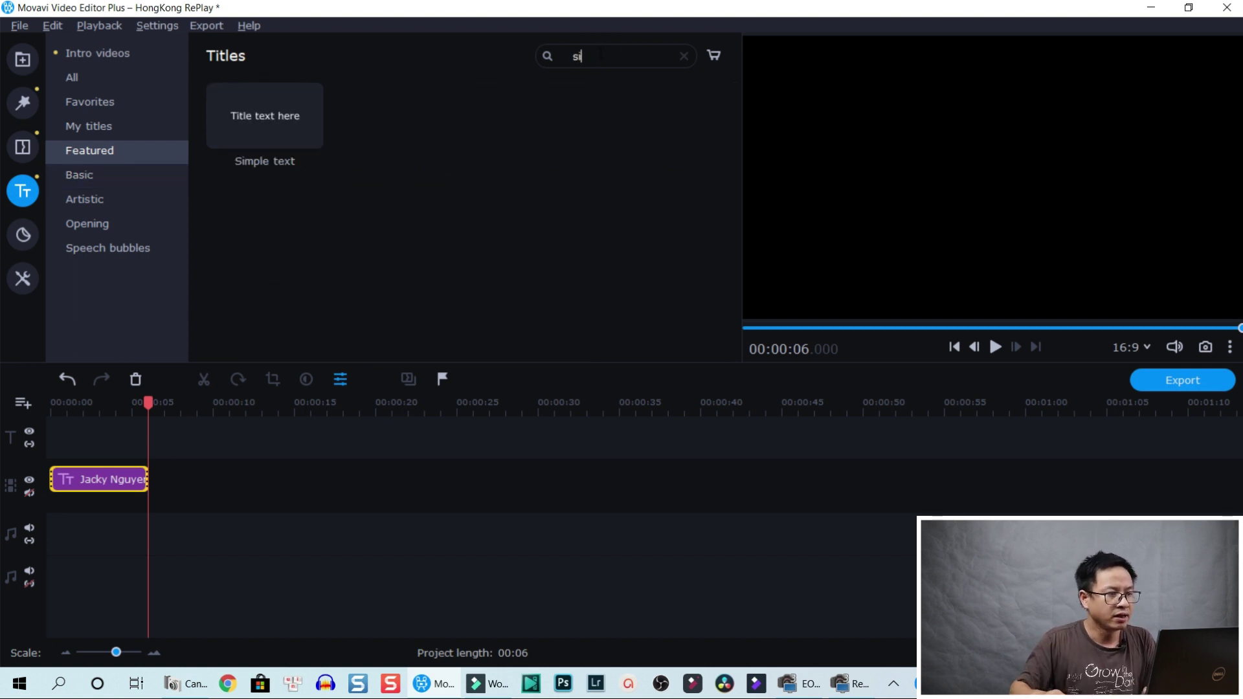
text(mple)
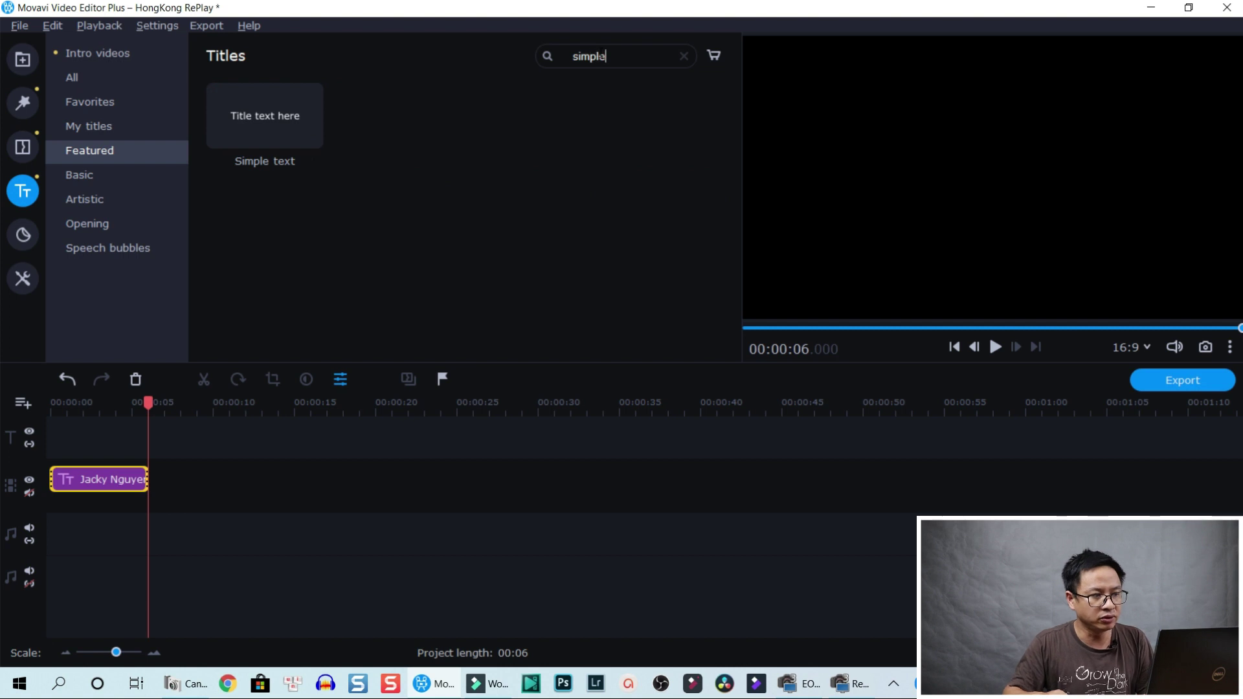
click(283, 143)
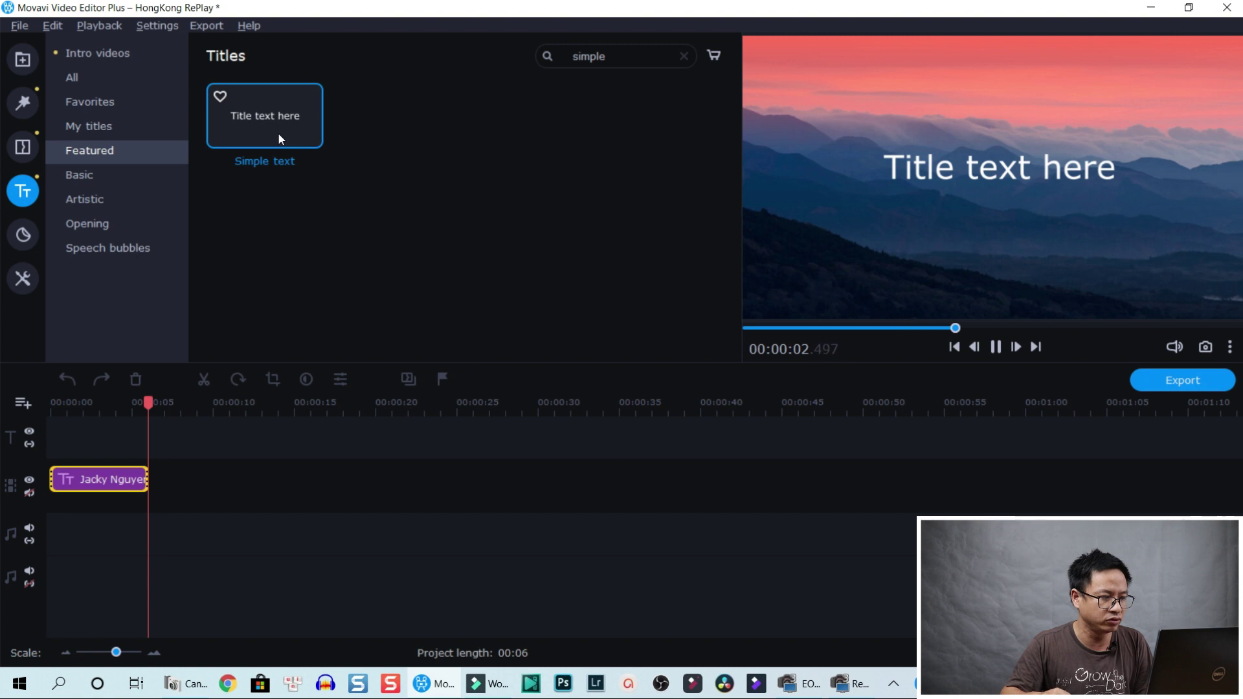
drag(278, 132, 166, 472)
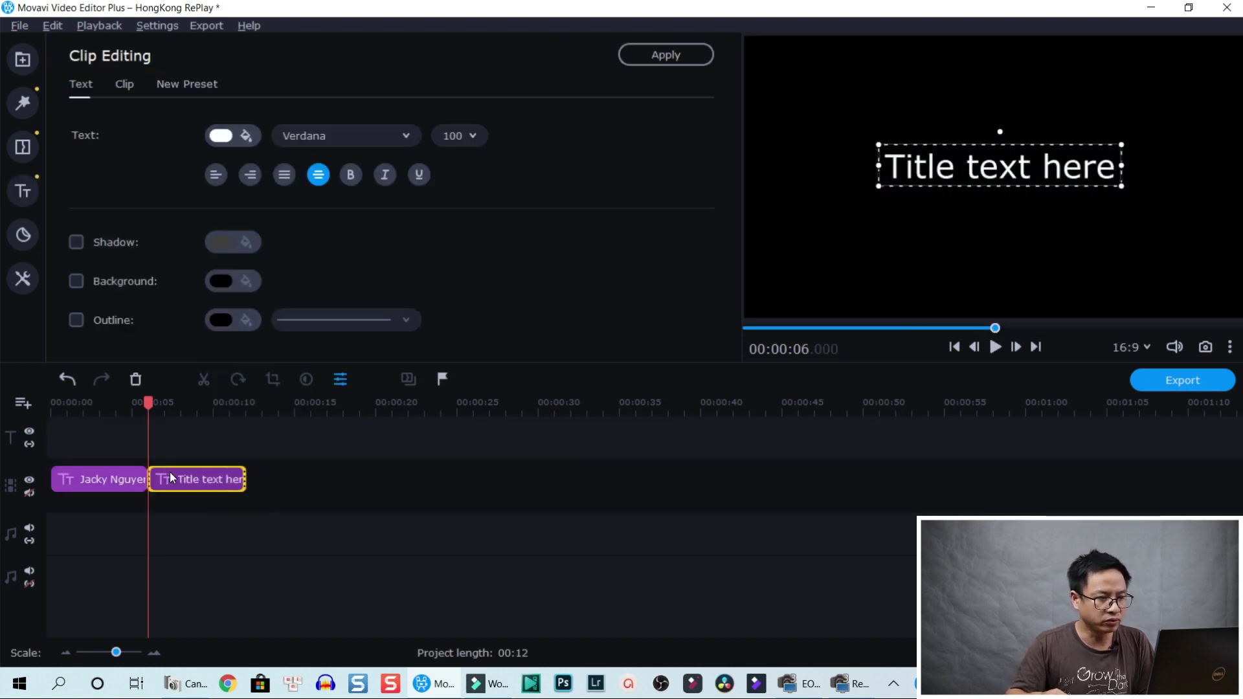
Replace the new title's placeholder text with "Animated Text".
click(180, 476)
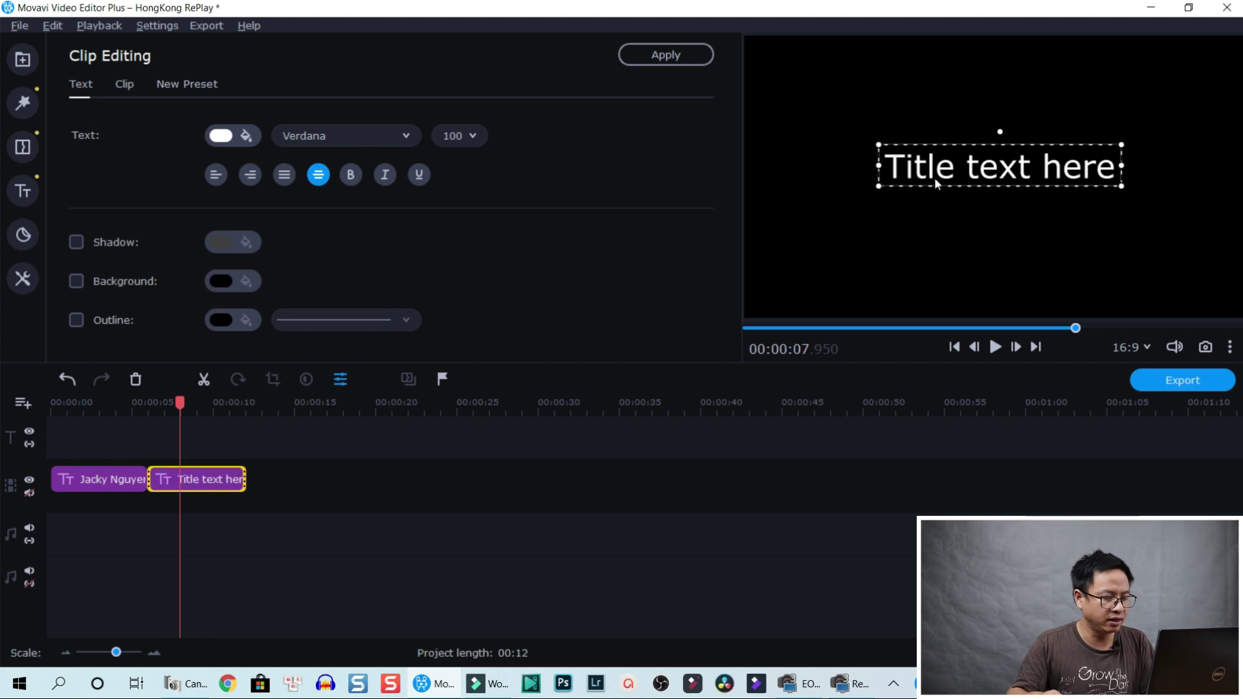
double_click(953, 172)
key(ctrl+a)
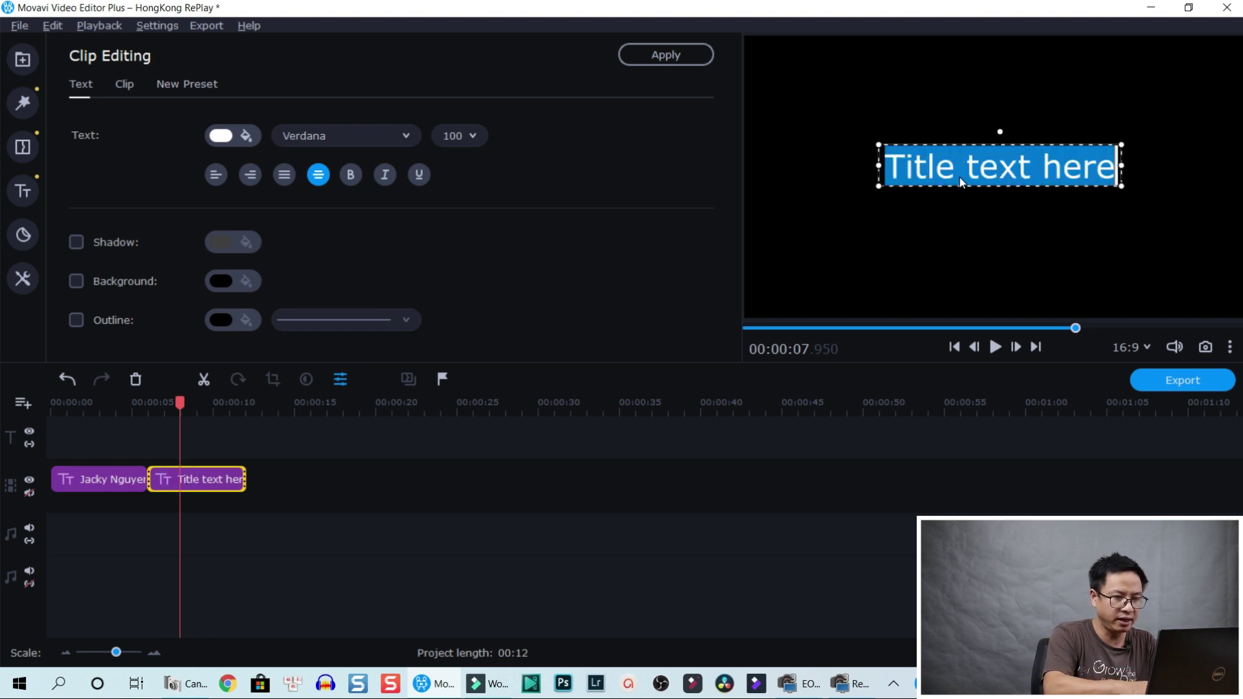
text(Anim)
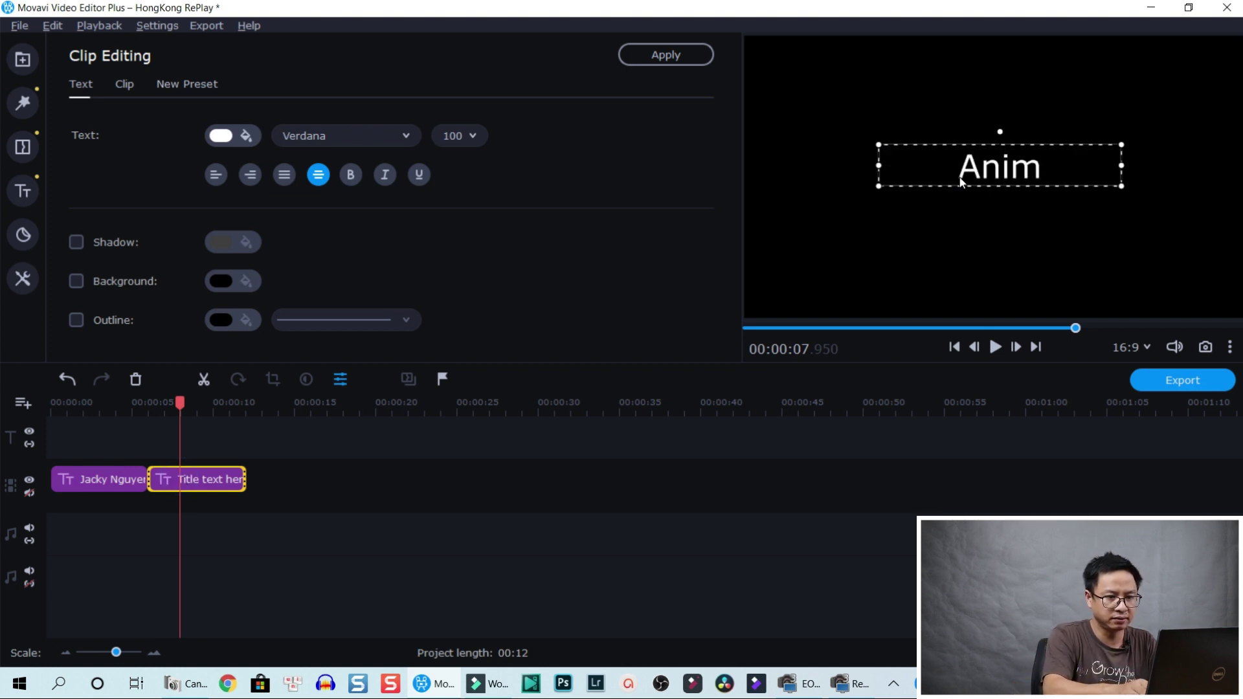
text(ate)
key(BackSpace)
text(ated)
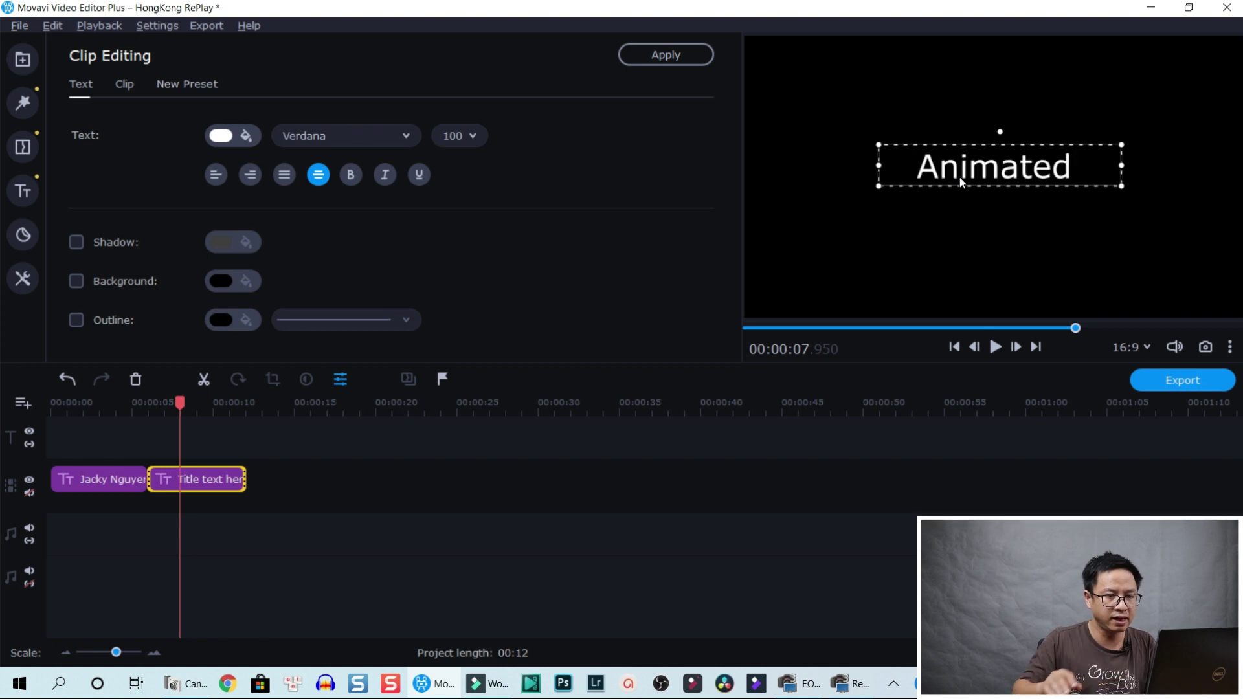
text( Text)
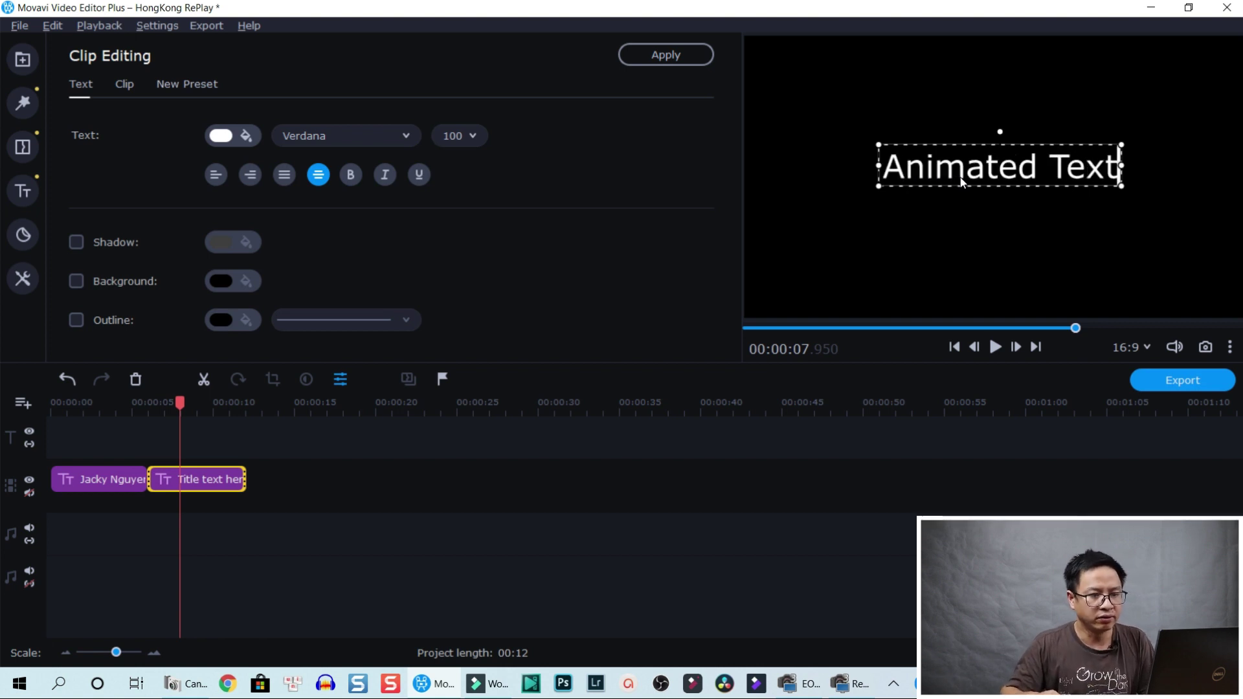
click(1068, 196)
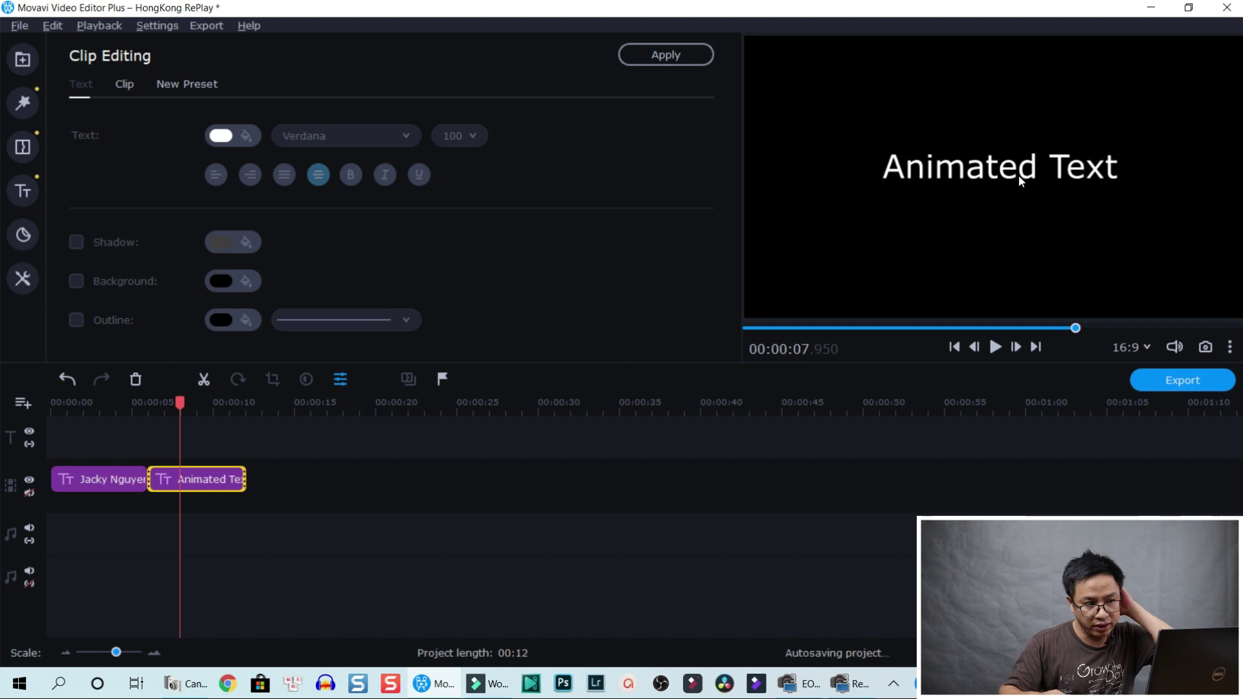
click(1019, 174)
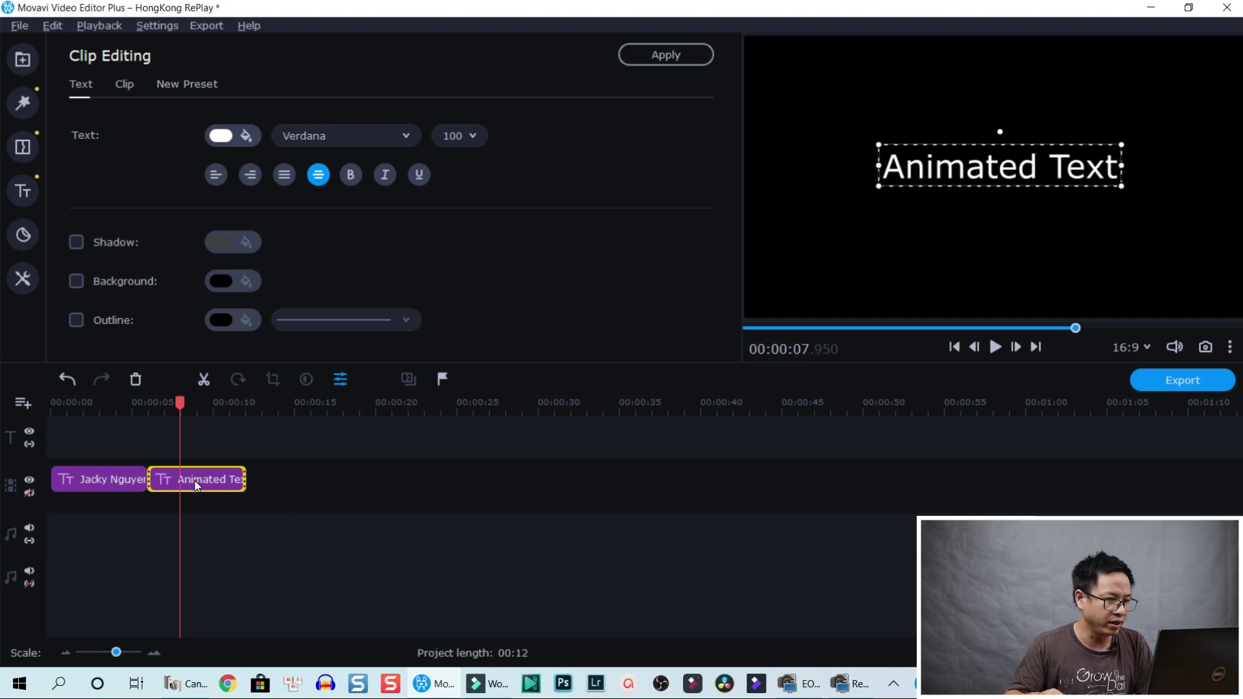
Delete the typewriter title clip at the start of the timeline, leaving the Animated Text clip.
click(146, 407)
key(space)
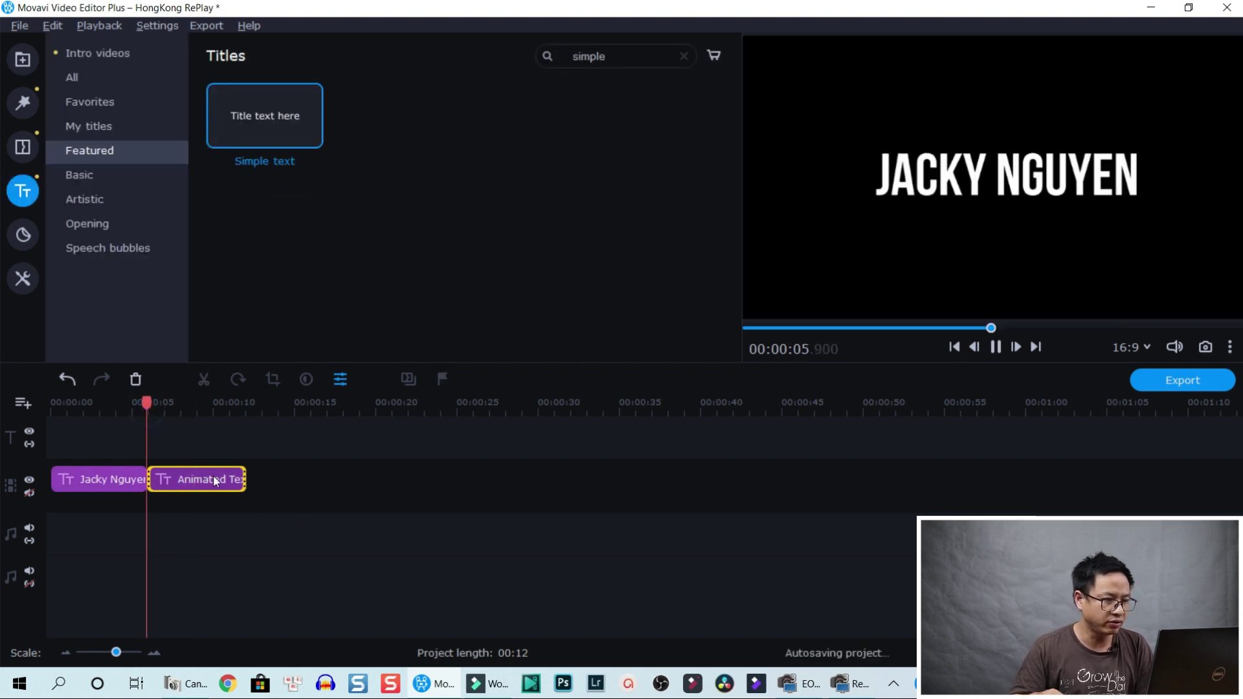
drag(200, 482, 269, 486)
click(112, 475)
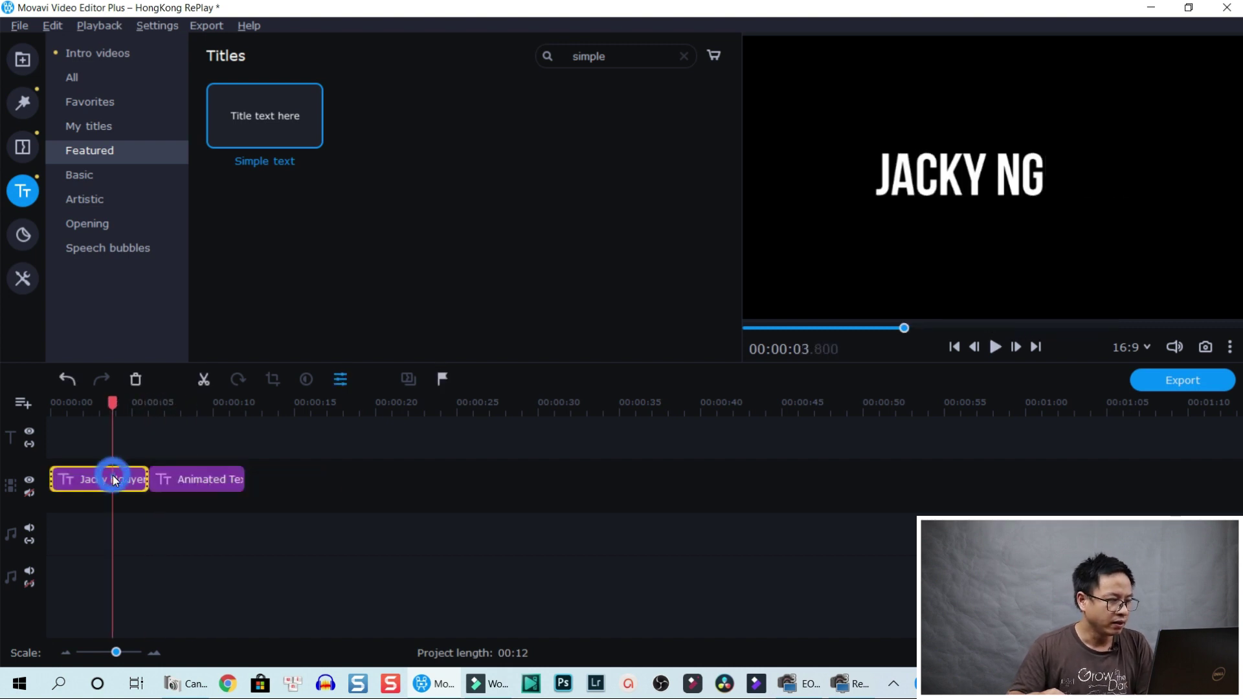
key(Delete)
Check the Animated Text clip at its start and near its middle, and open its text settings.
click(80, 477)
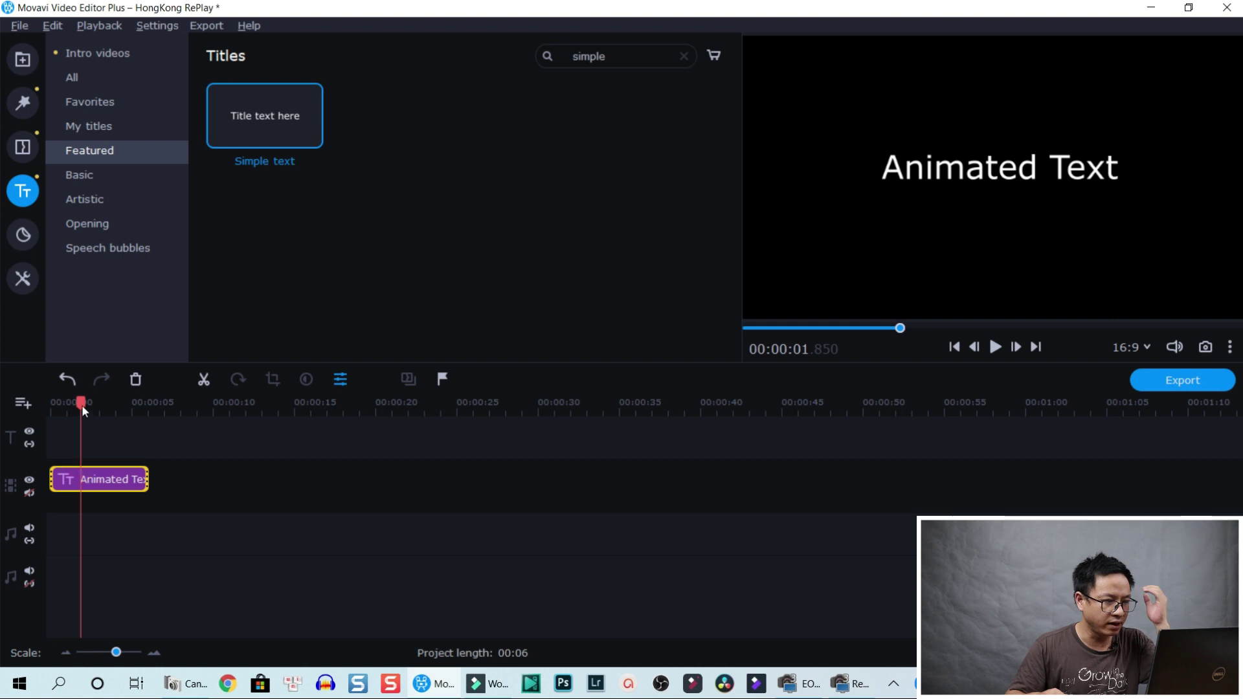
drag(82, 404, 51, 404)
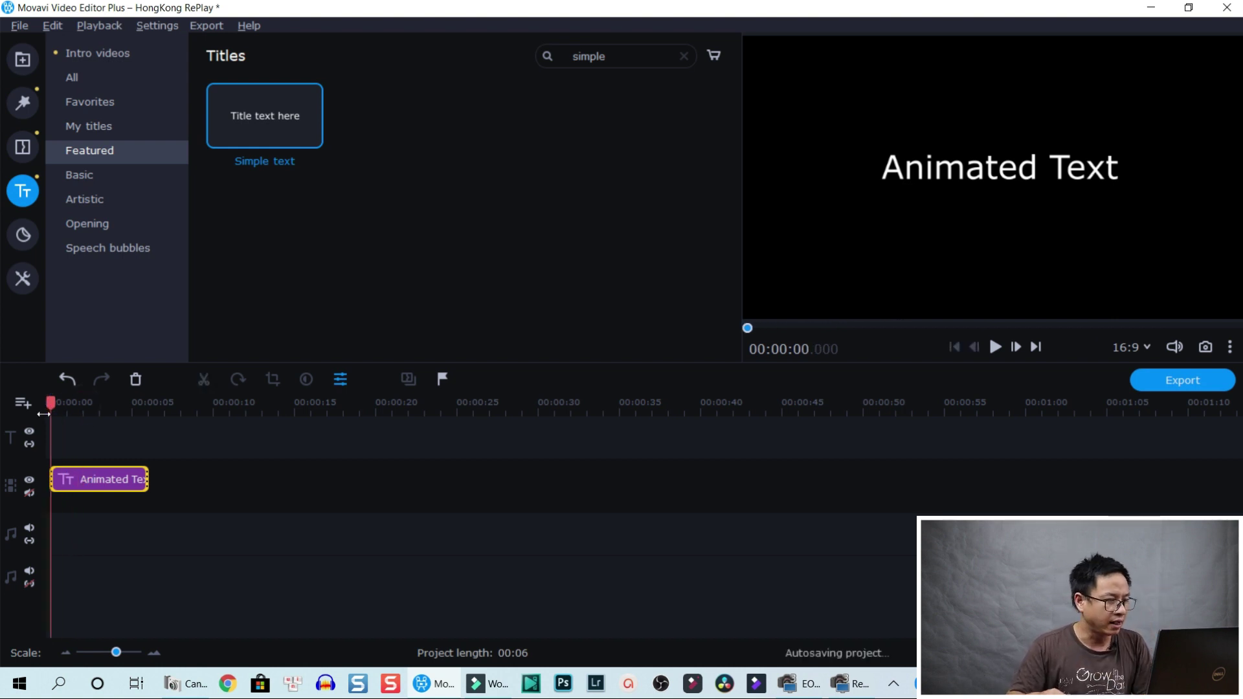
click(88, 481)
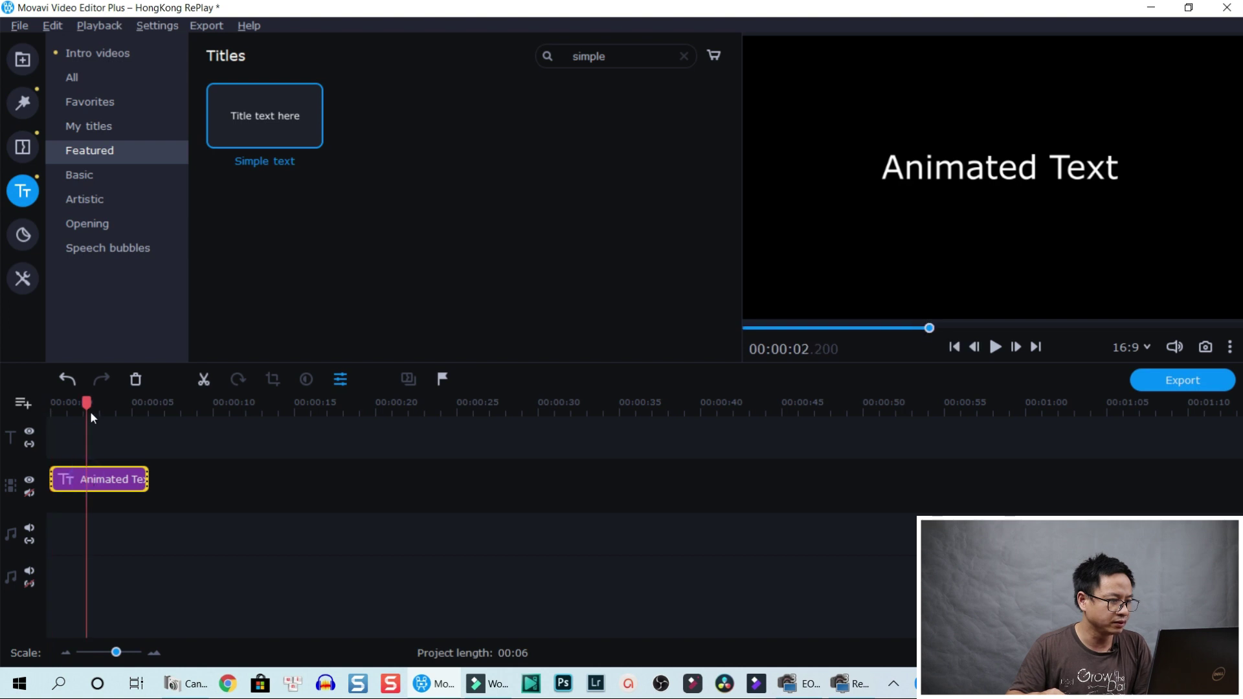
drag(85, 404, 51, 405)
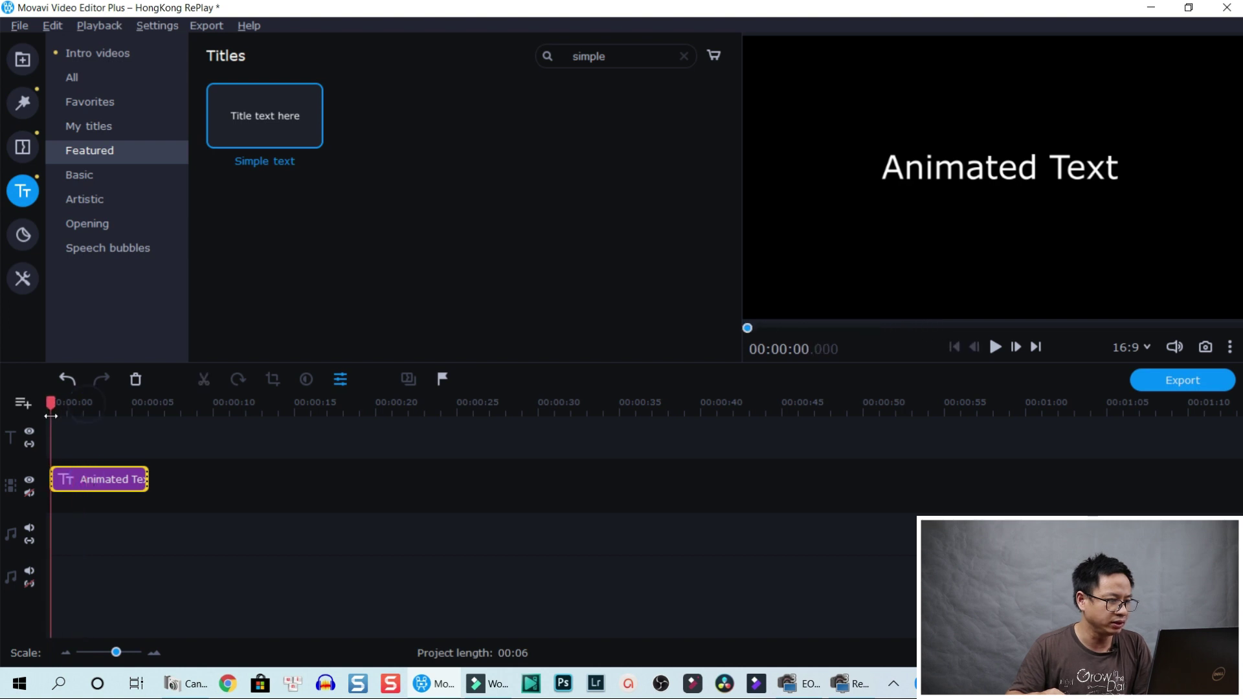
click(89, 479)
double_click(89, 479)
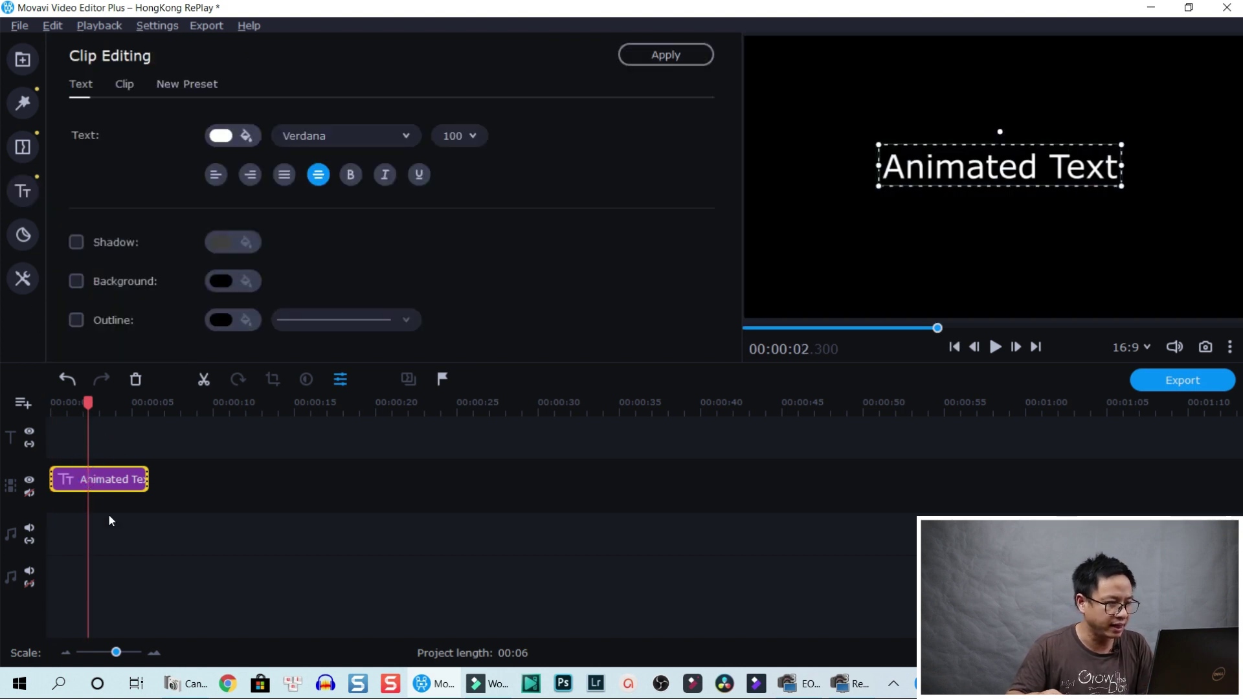
click(79, 472)
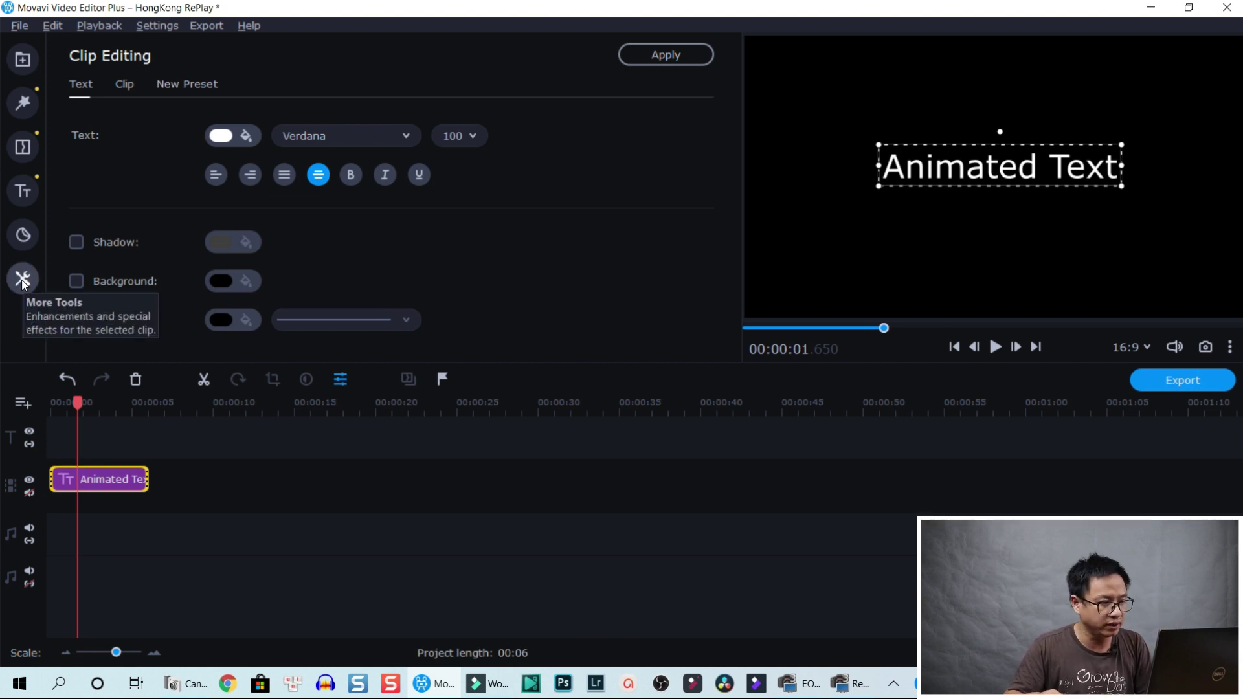
Open the Animation tool for the Animated Text clip and apply the Zoom in animation near the clip's start.
right_click(94, 485)
mouse_move(166, 313)
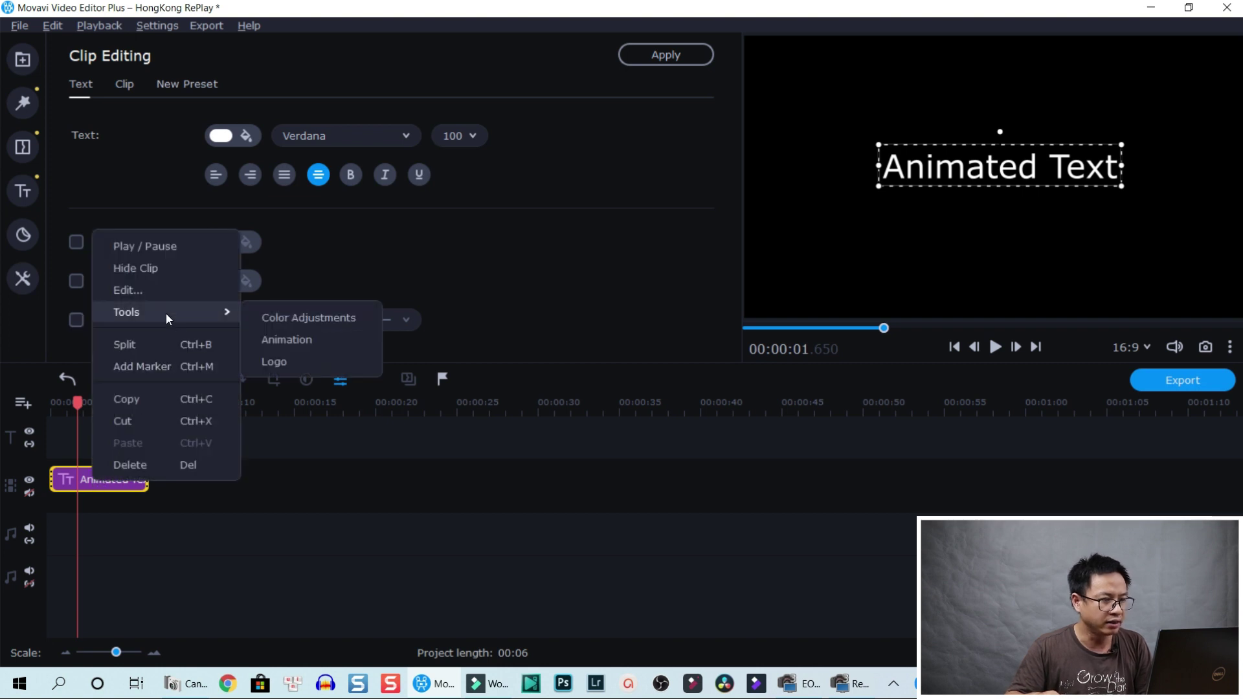
click(285, 340)
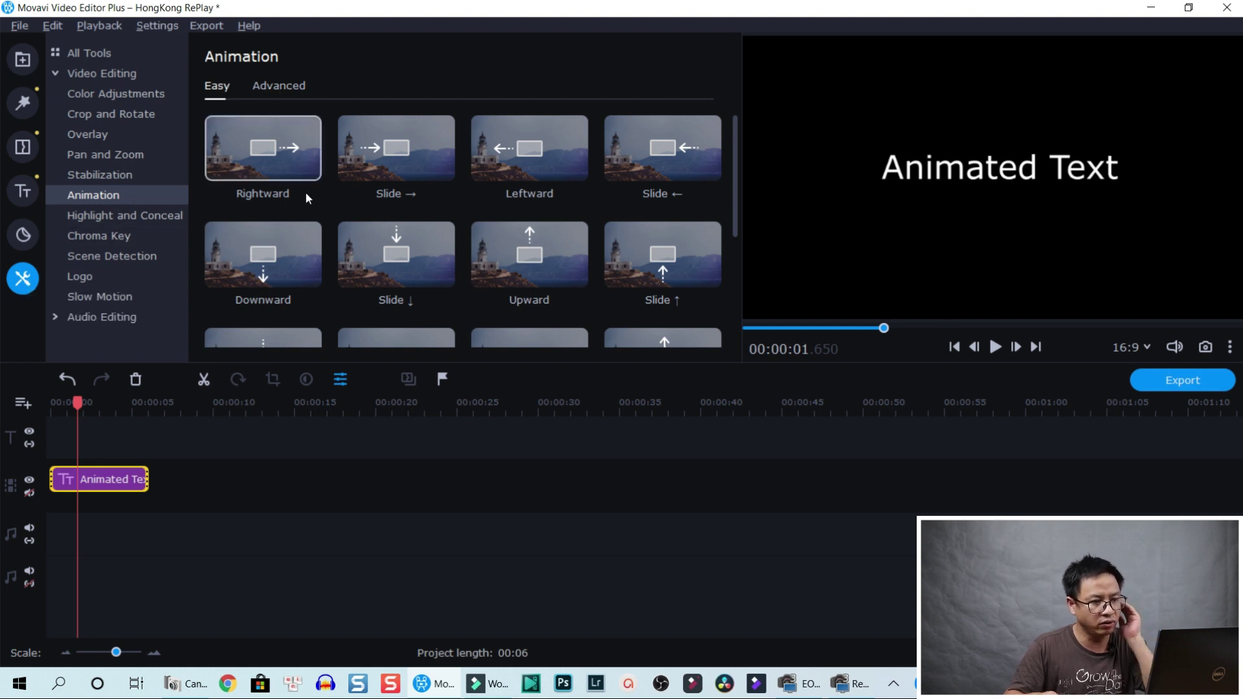
scroll(418, 265, down, 6)
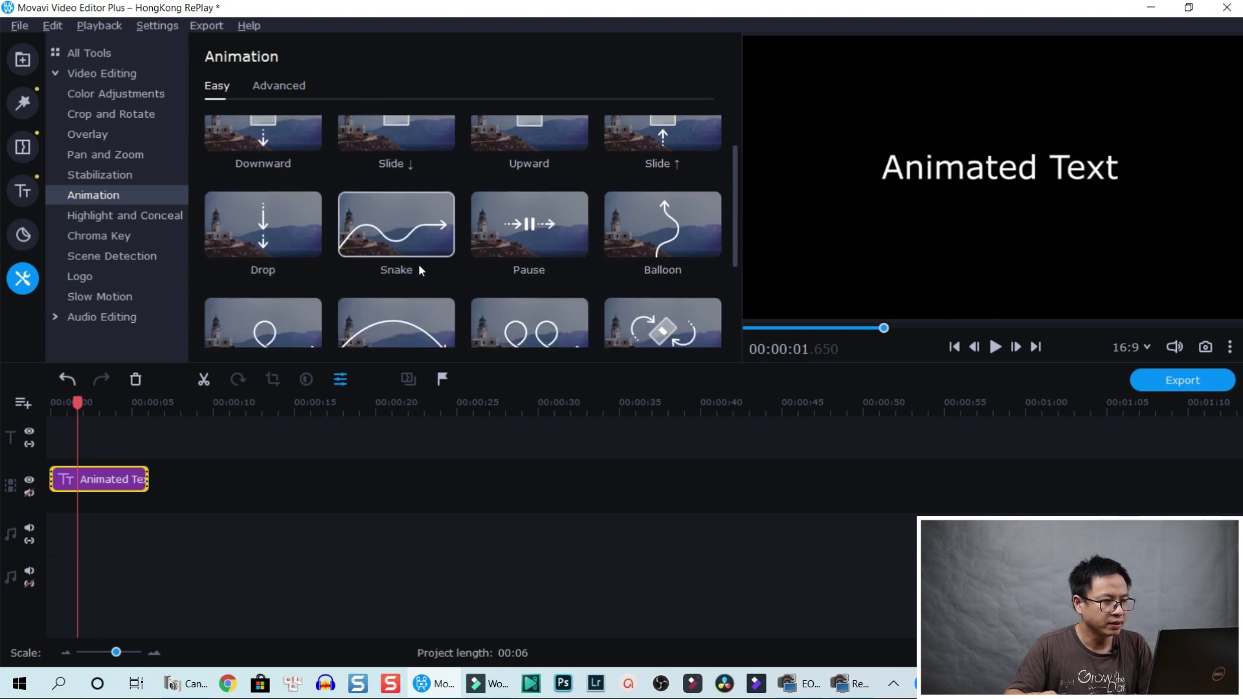
scroll(408, 304, down, 1)
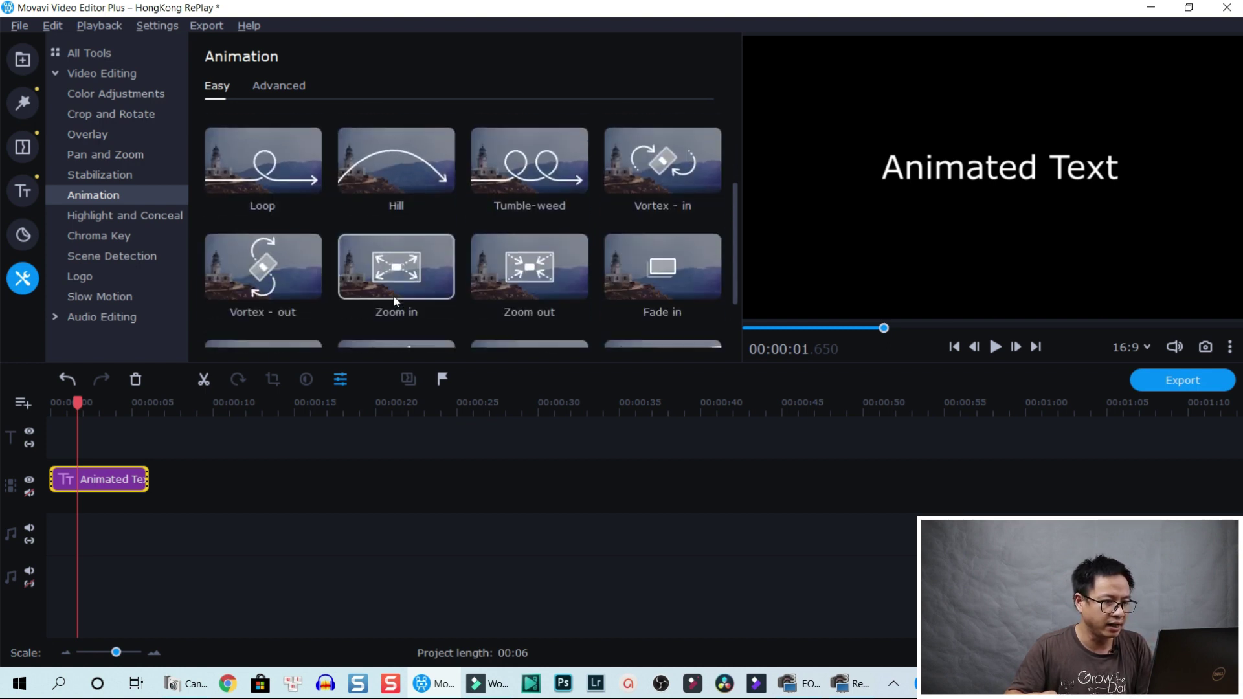
scroll(425, 274, down, 1)
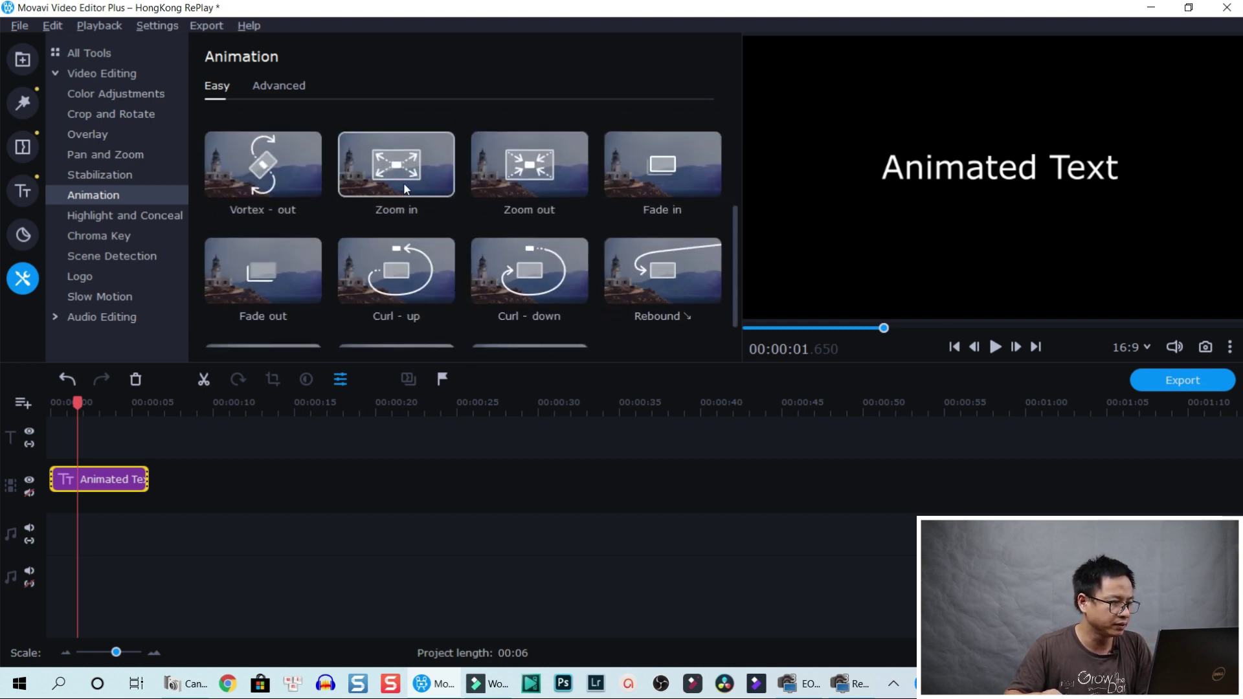
mouse_move(402, 185)
mouse_down()
mouse_move(85, 482)
mouse_move(55, 481)
mouse_move(91, 479)
mouse_move(54, 483)
mouse_up()
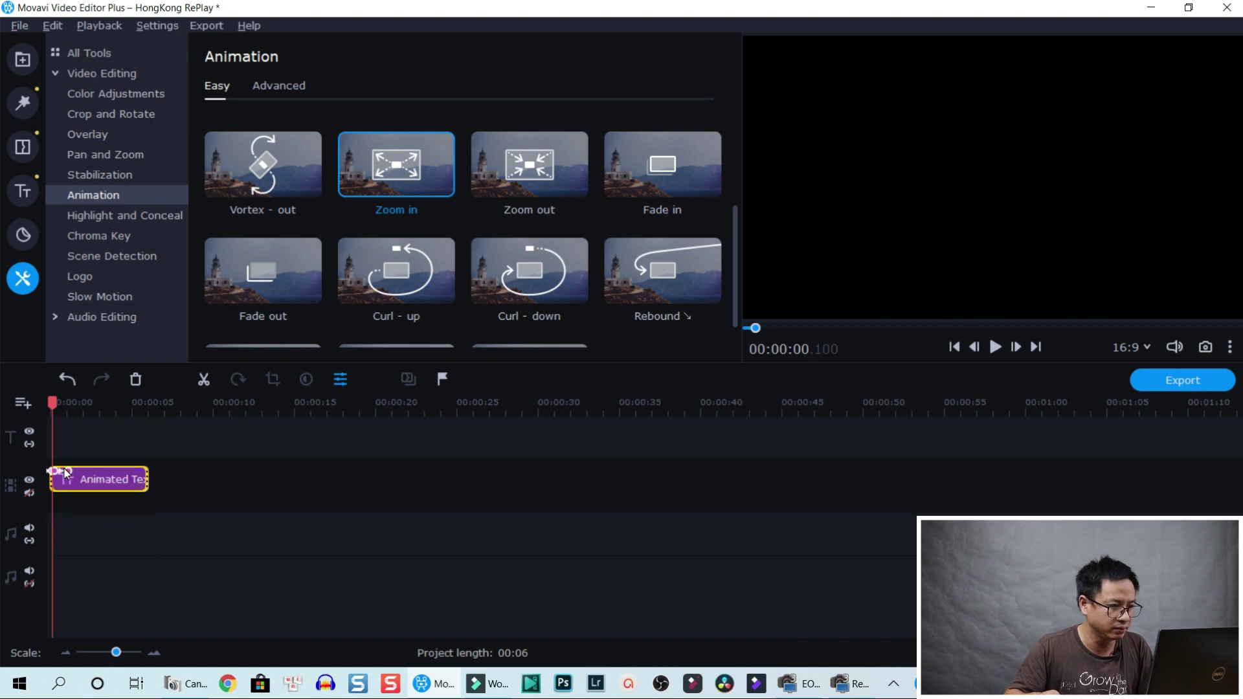
Move the Zoom in animation's first keyframe to about 00:00:00.010 and play the title from the start of the timeline.
scroll(71, 476, up, 5)
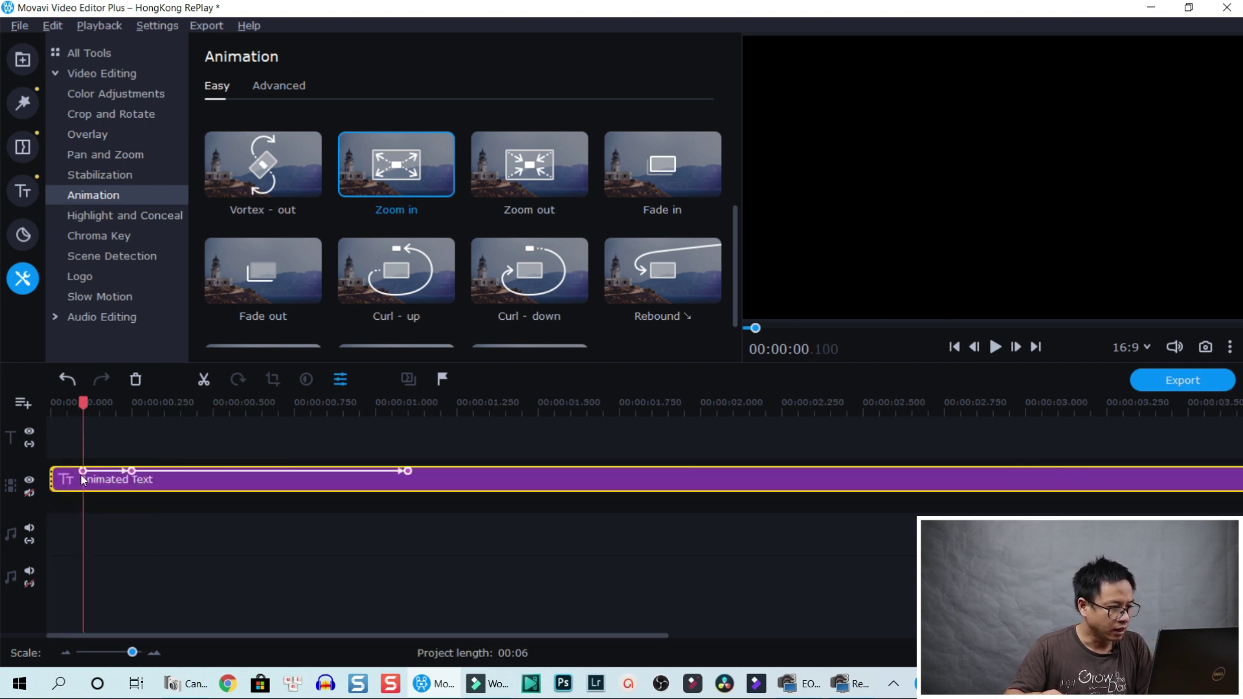
drag(81, 480, 54, 479)
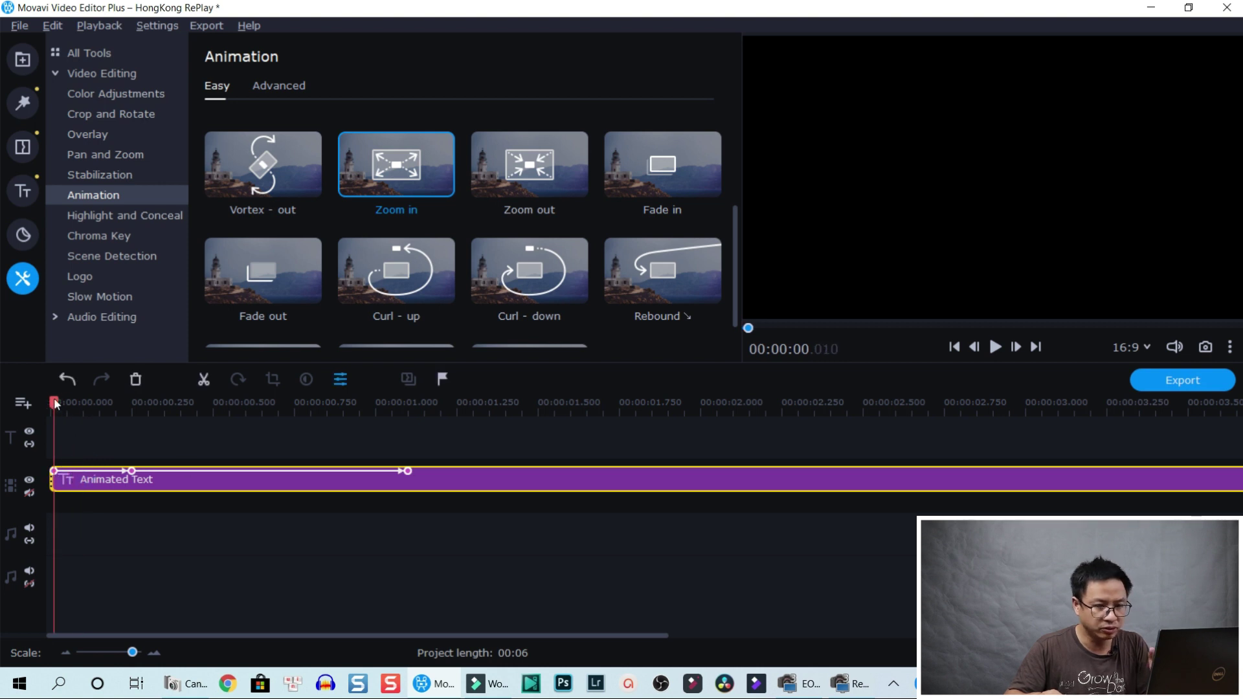
drag(55, 404, 49, 403)
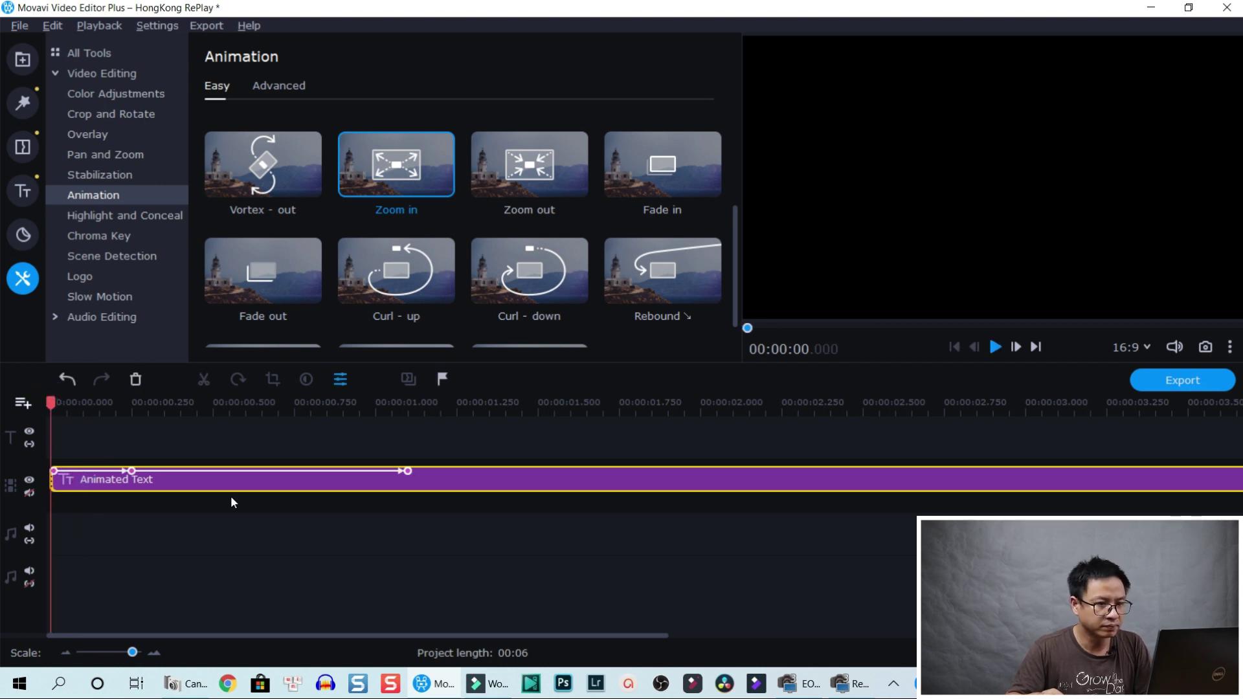
key(space)
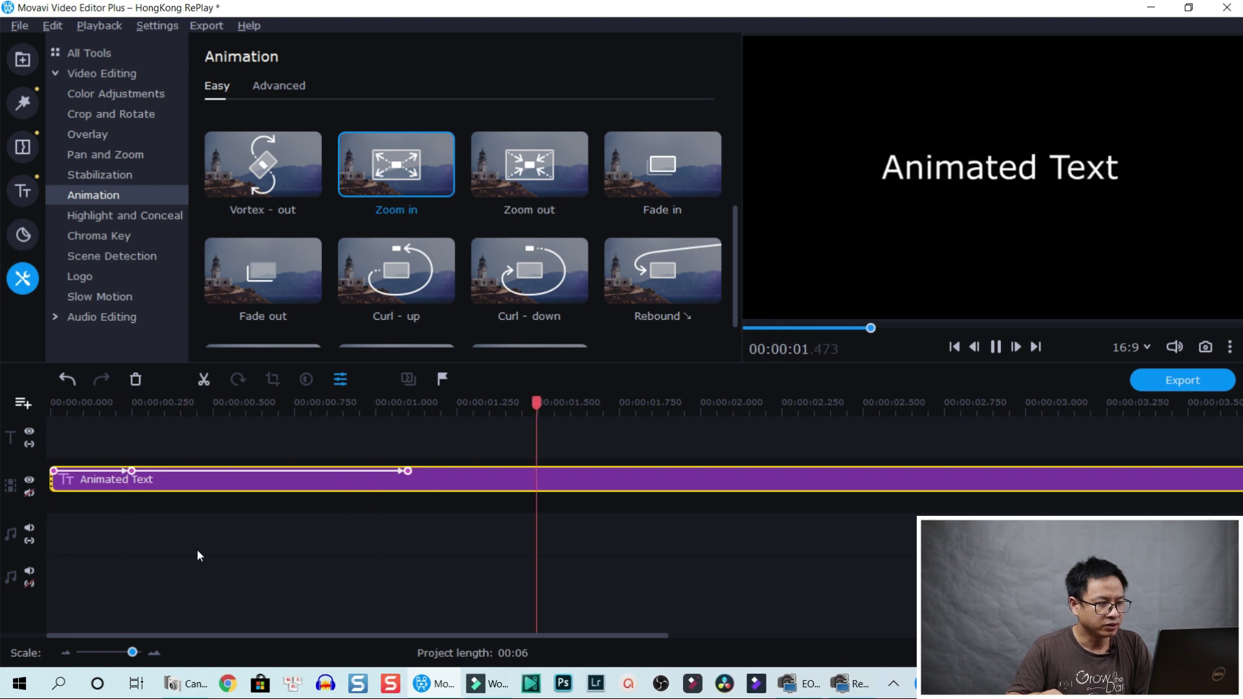
Move the Zoom in animation's middle keyframe to about 00:00:00.297 and play the title from the start of the timeline.
key(space)
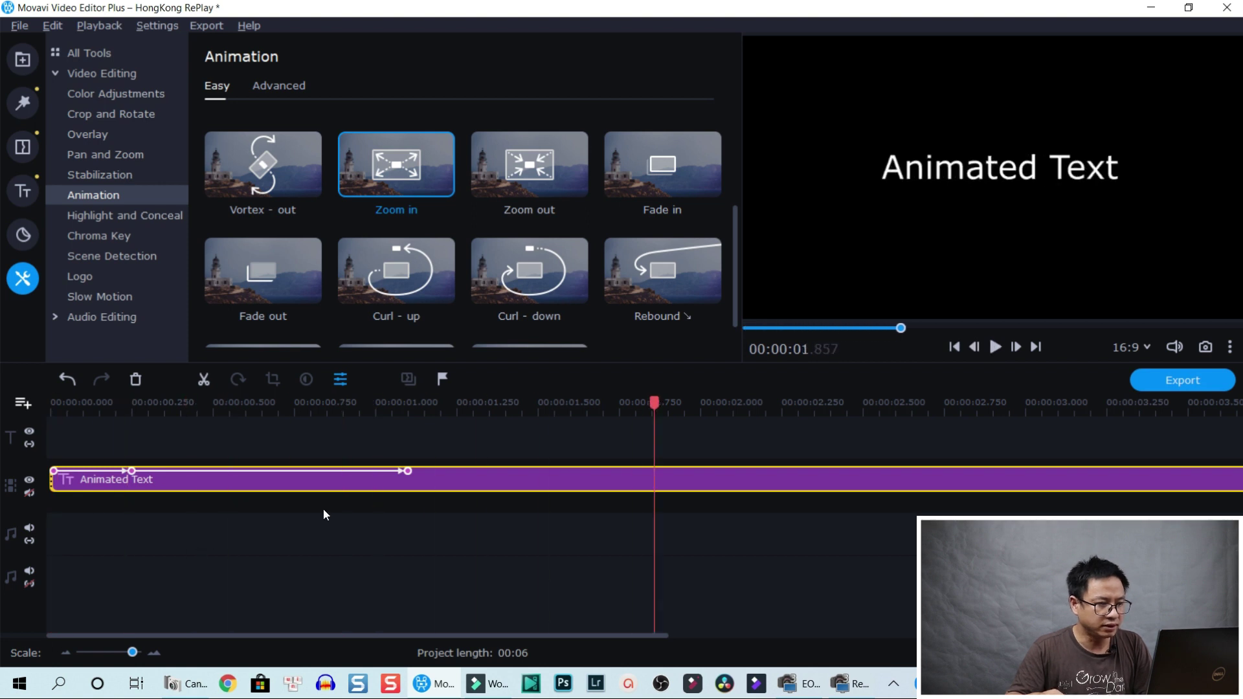
click(53, 403)
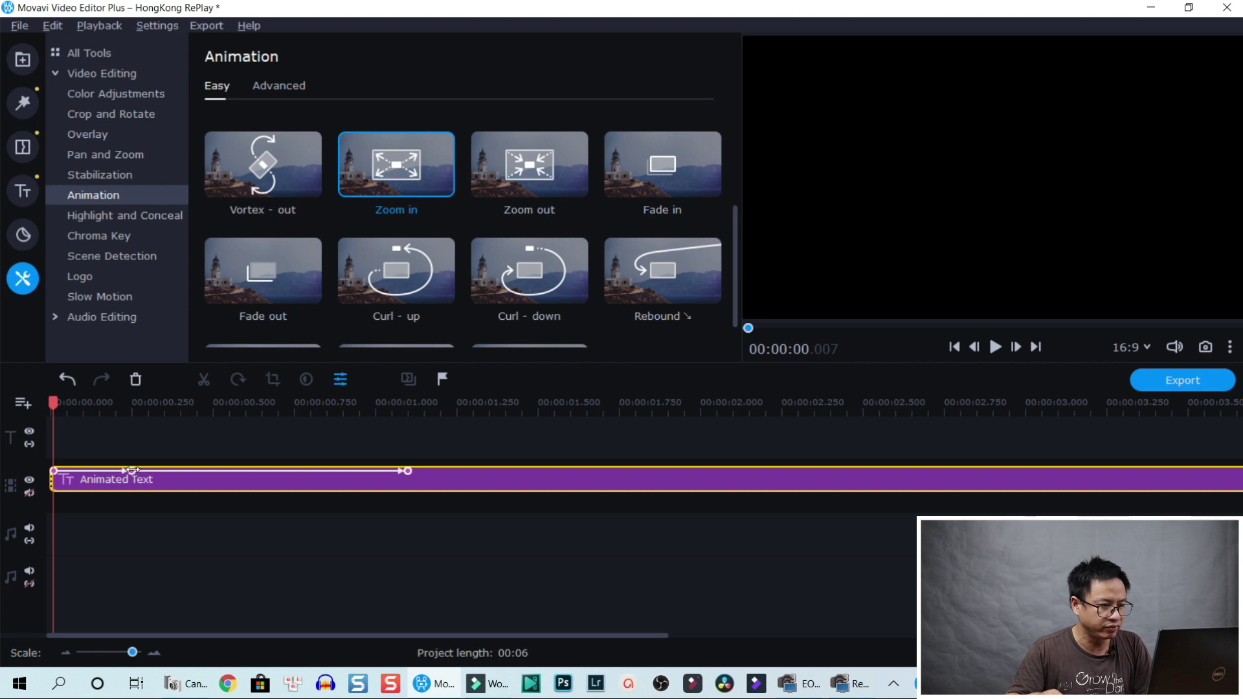
mouse_move(133, 470)
mouse_down()
mouse_move(306, 471)
mouse_move(147, 471)
mouse_up()
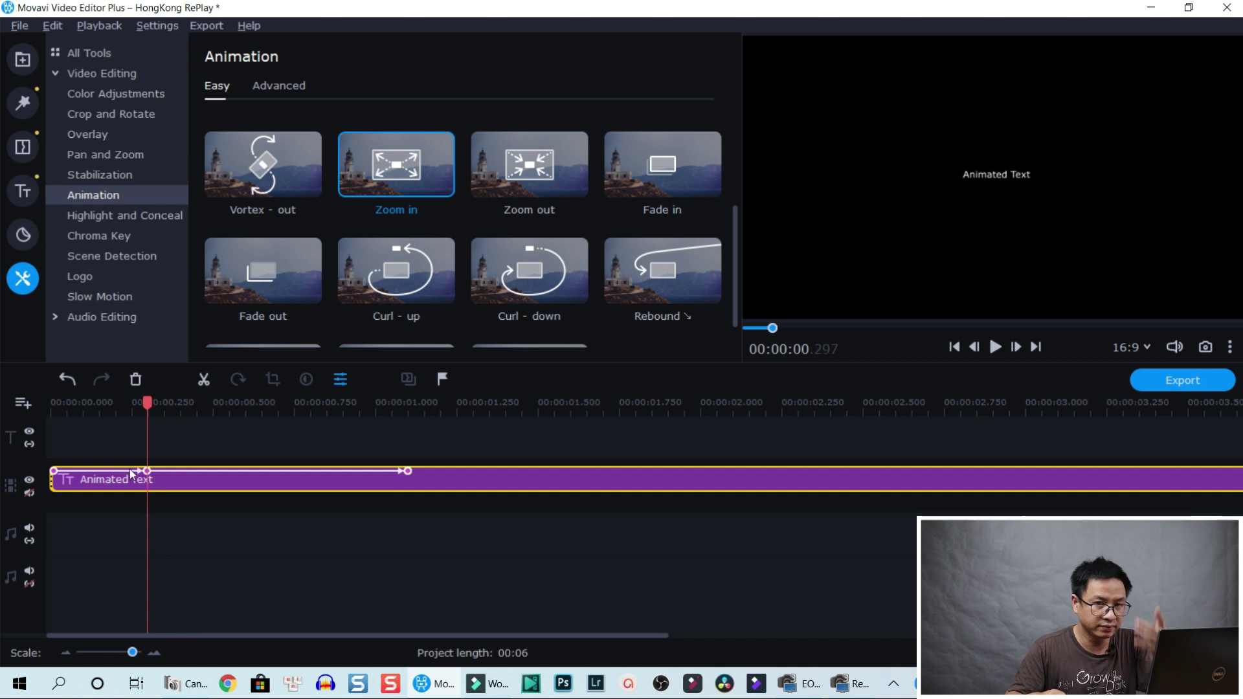
click(50, 406)
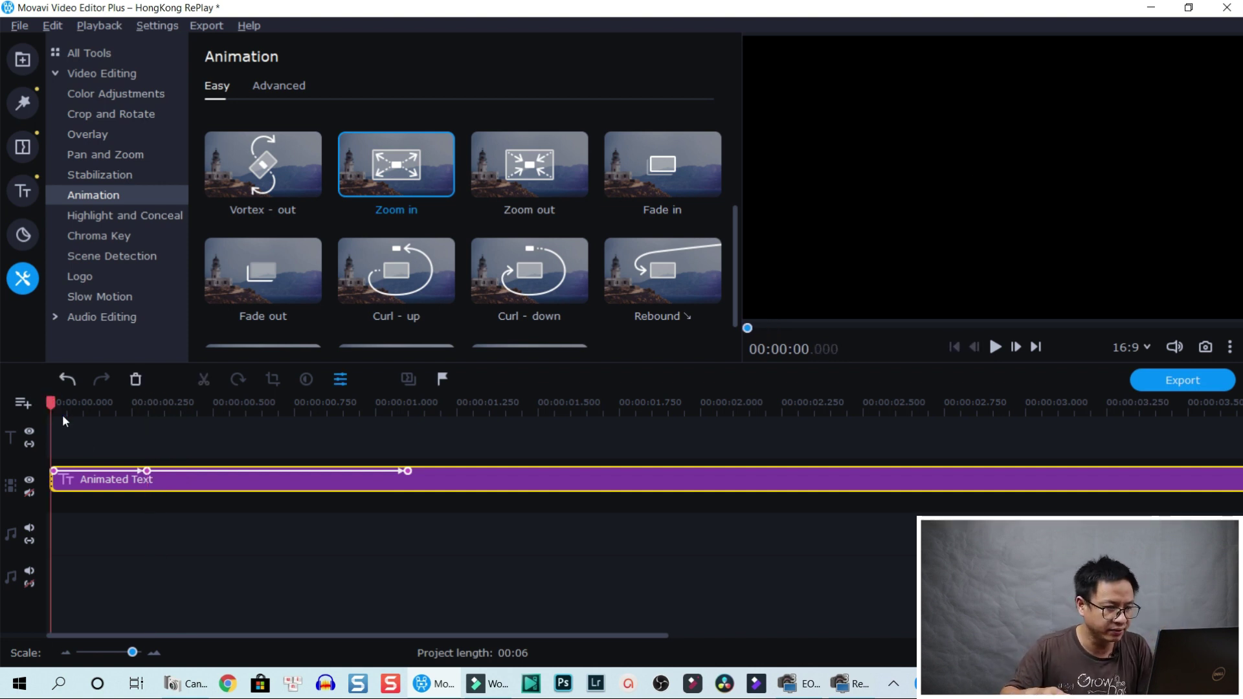
key(space)
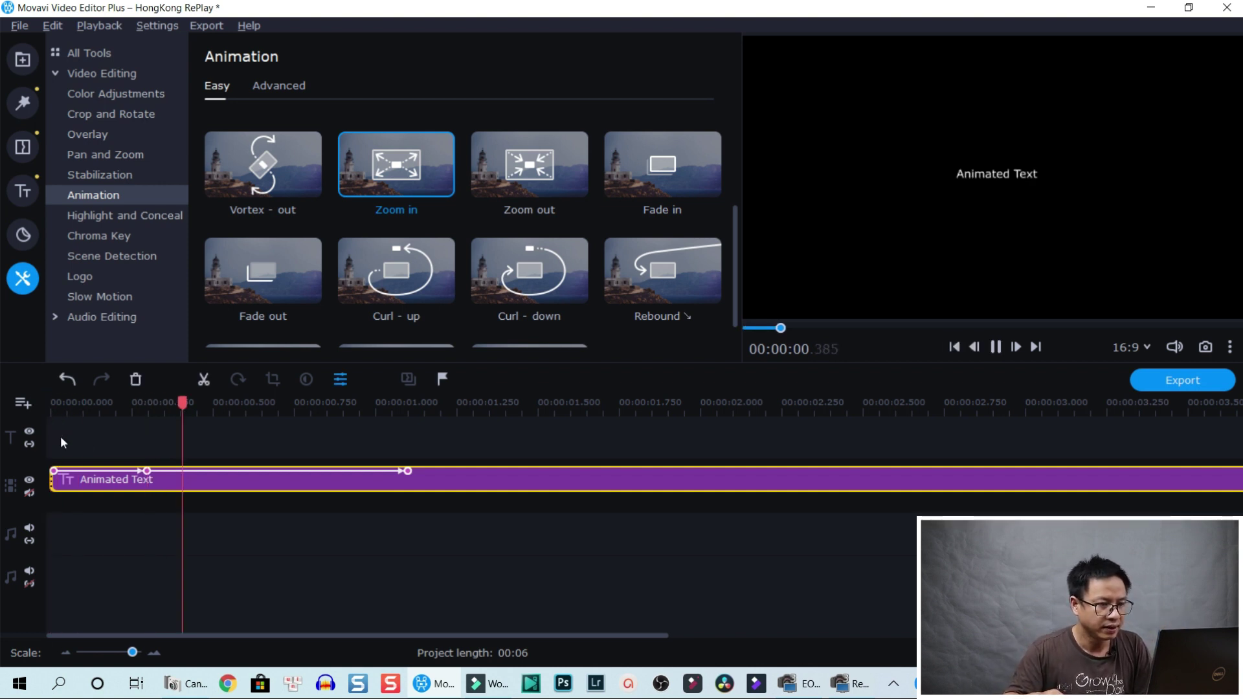
key(space)
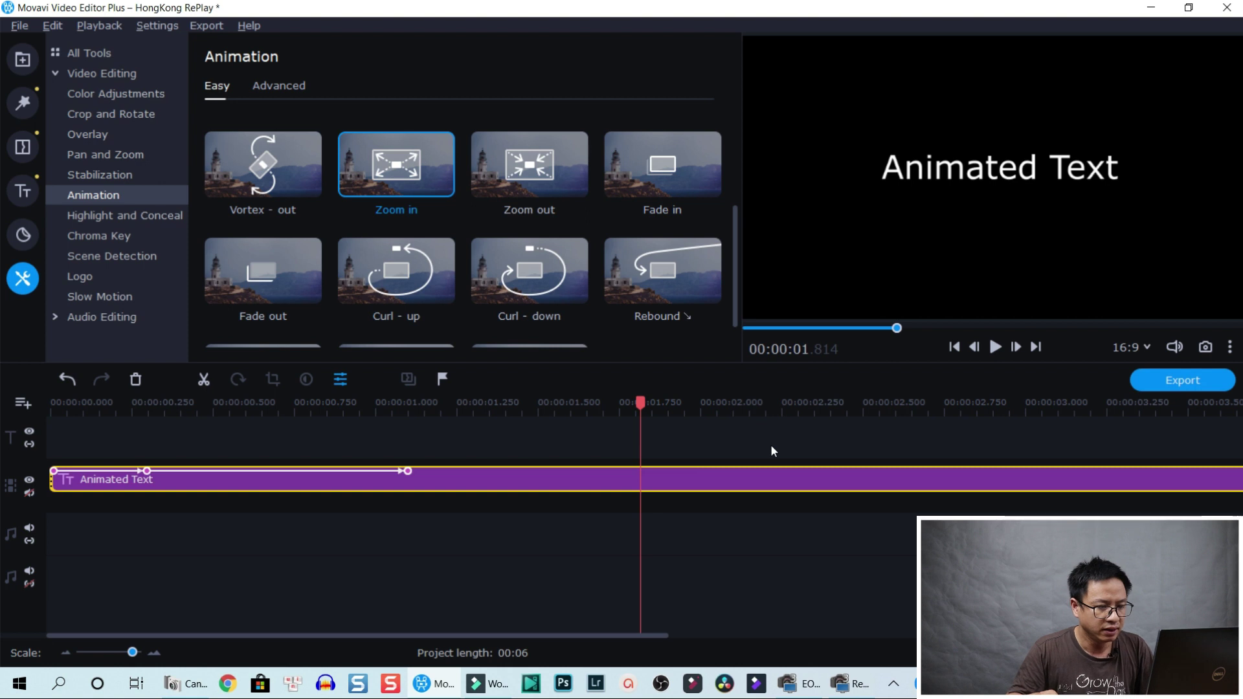
Add advanced animation keyframes to the Animated Text clip at about 00:00:01.814 and 00:00:02.070, tilting the text about 9.6° at the second one.
scroll(719, 463, down, 3)
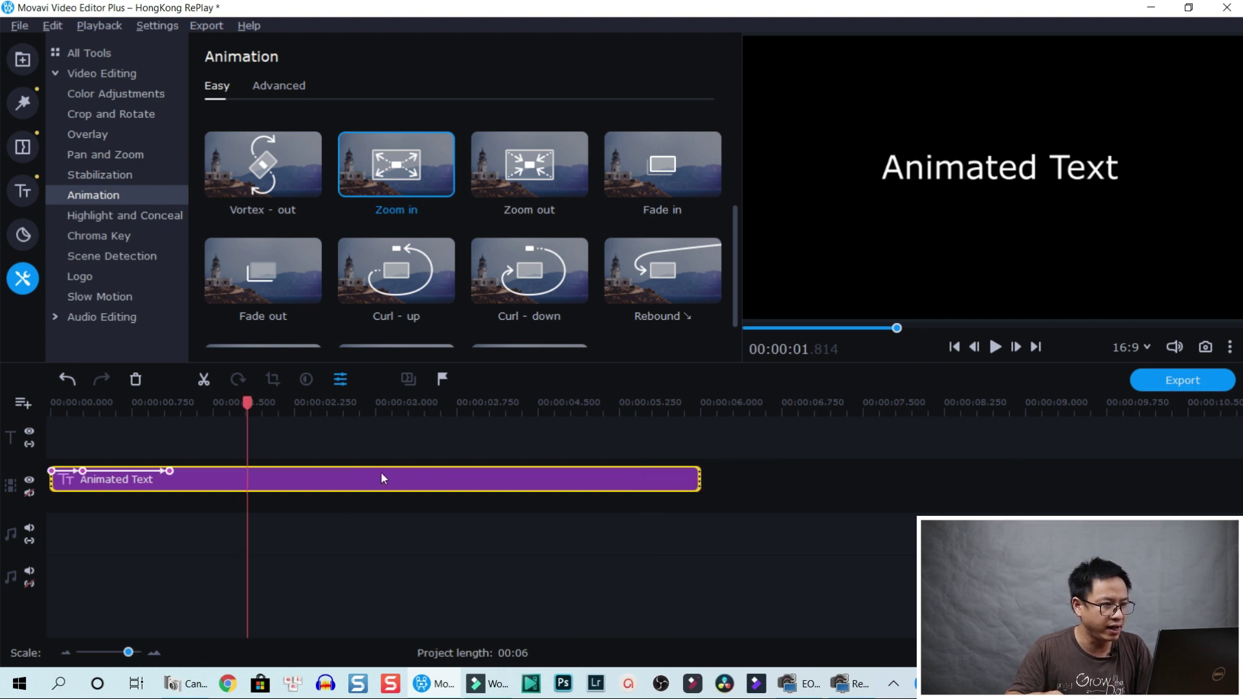
click(271, 86)
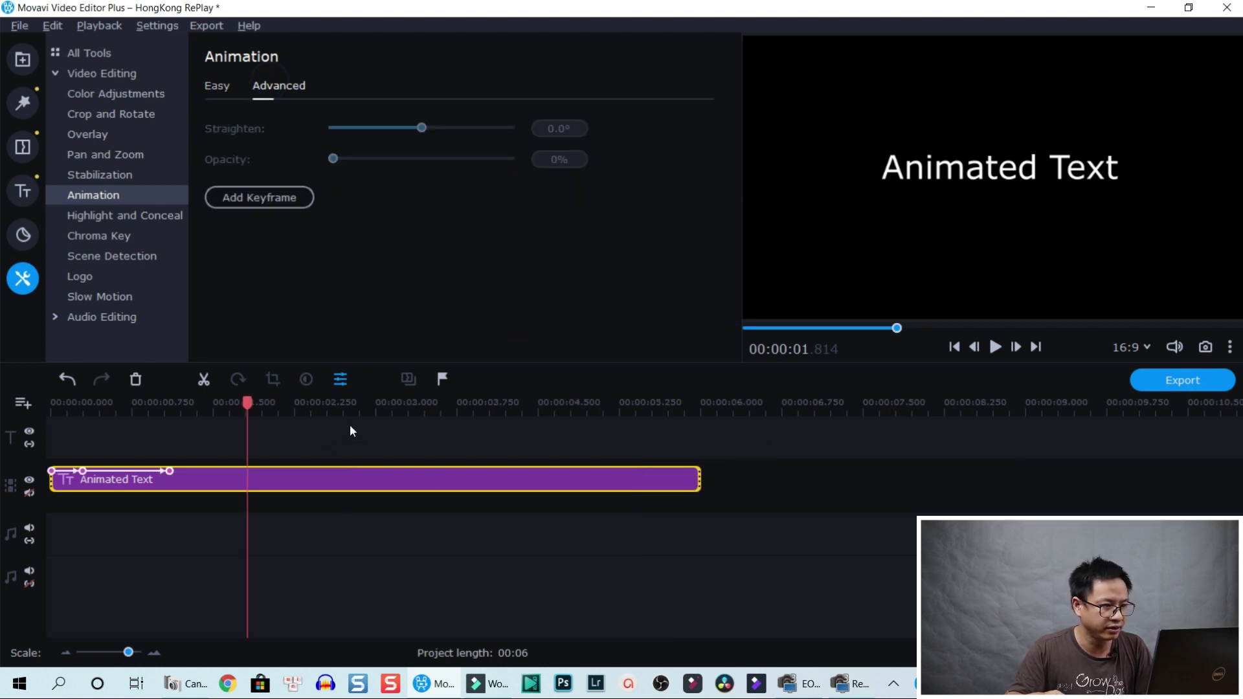
click(253, 197)
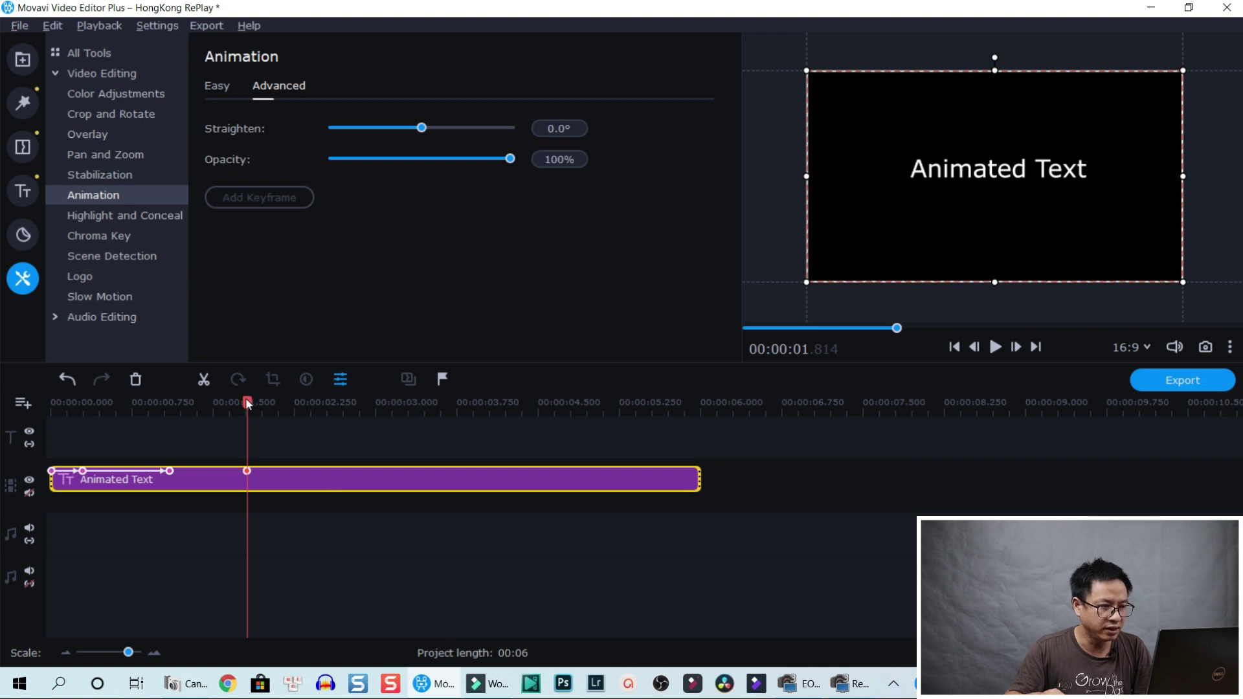
drag(248, 404, 276, 405)
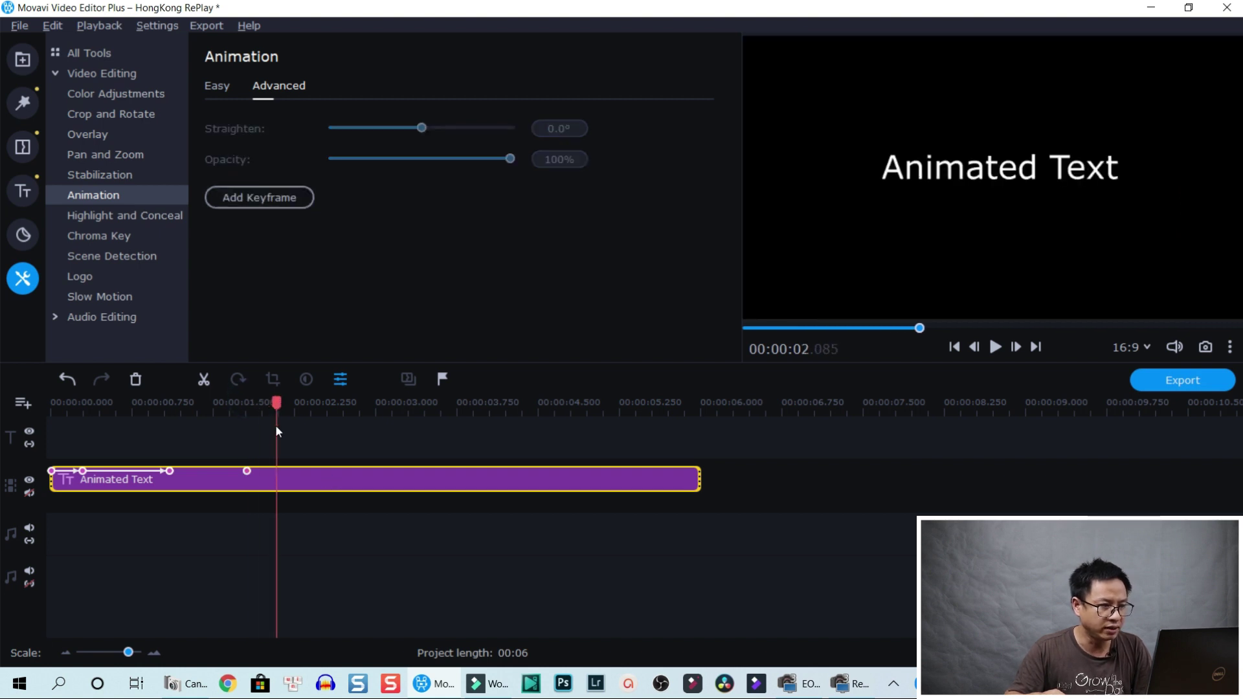
click(275, 473)
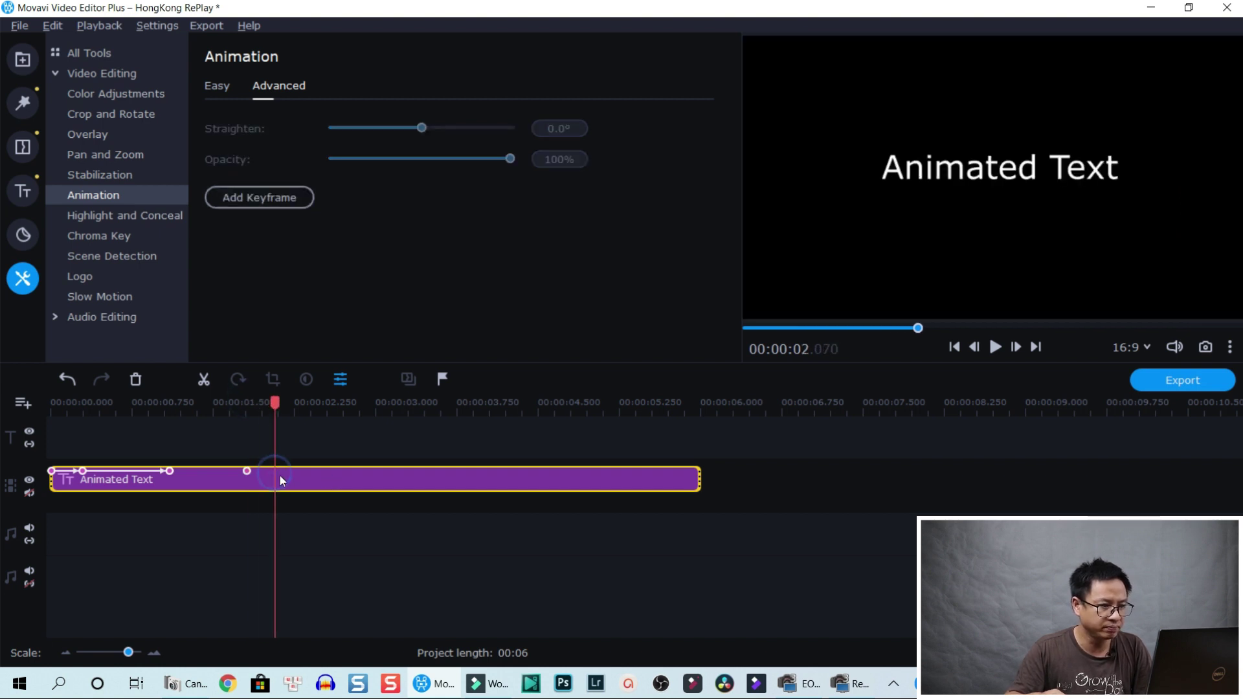
click(263, 201)
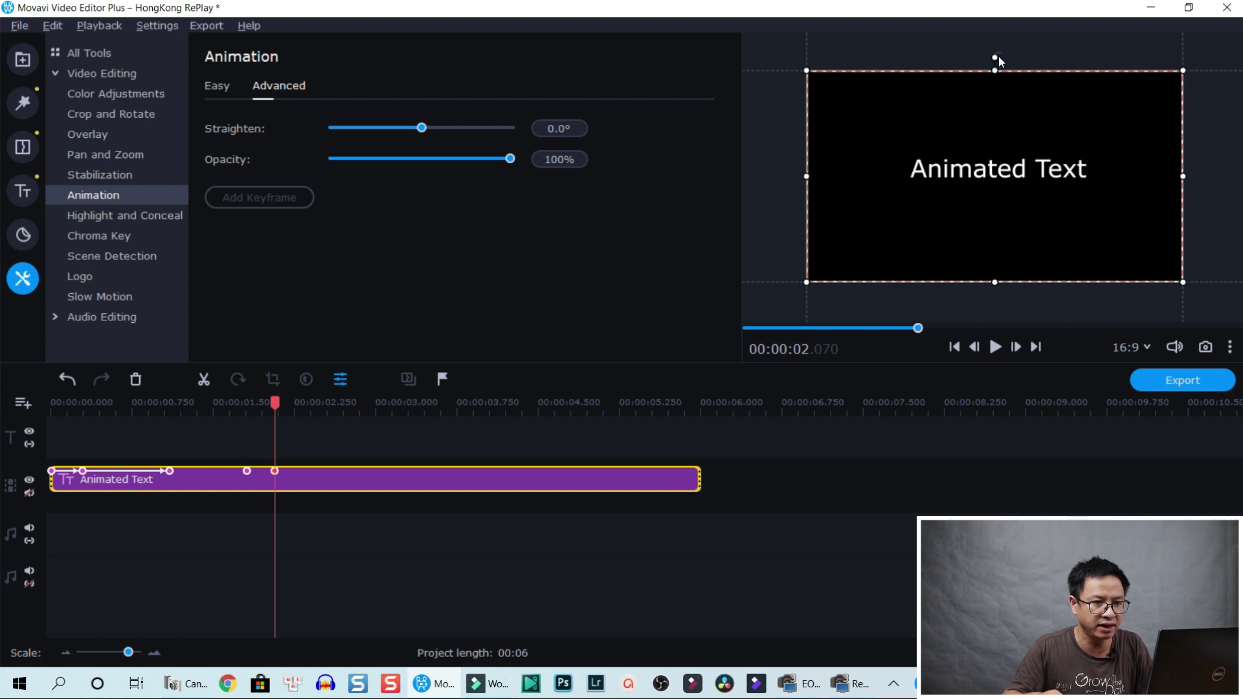
drag(1000, 58, 1014, 59)
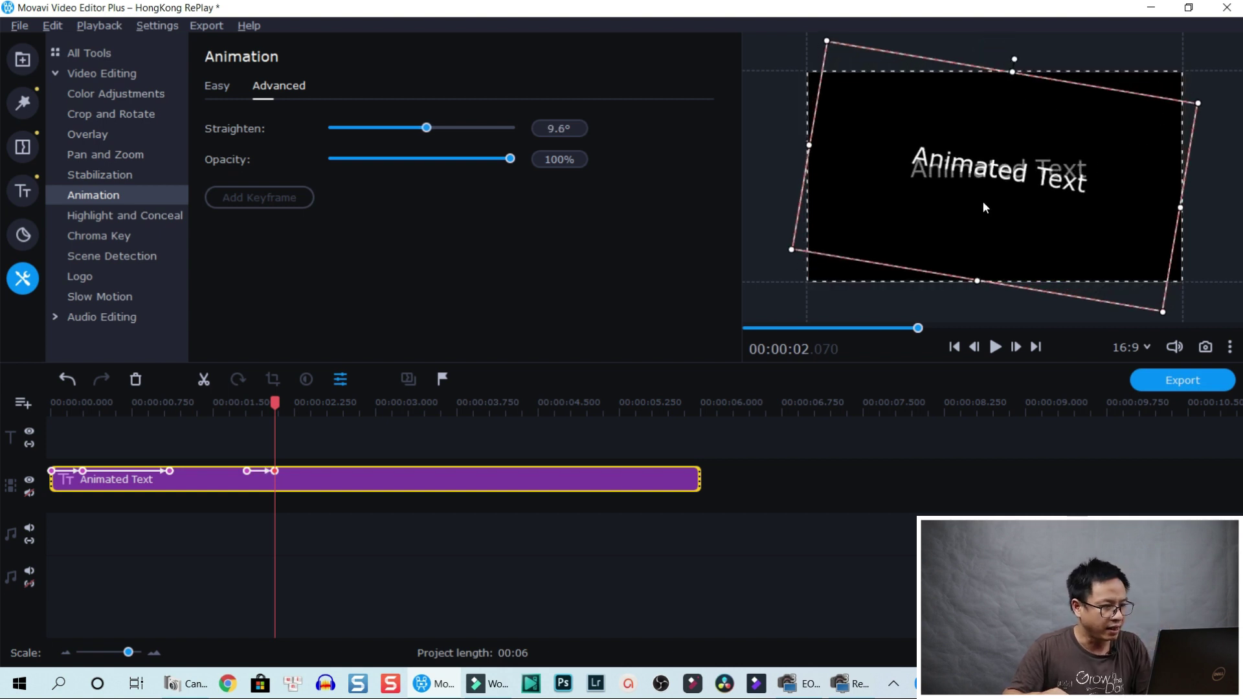
Add a keyframe at about 00:00:02.242 and tilt the title the opposite way to about -12.5°.
drag(277, 406, 294, 403)
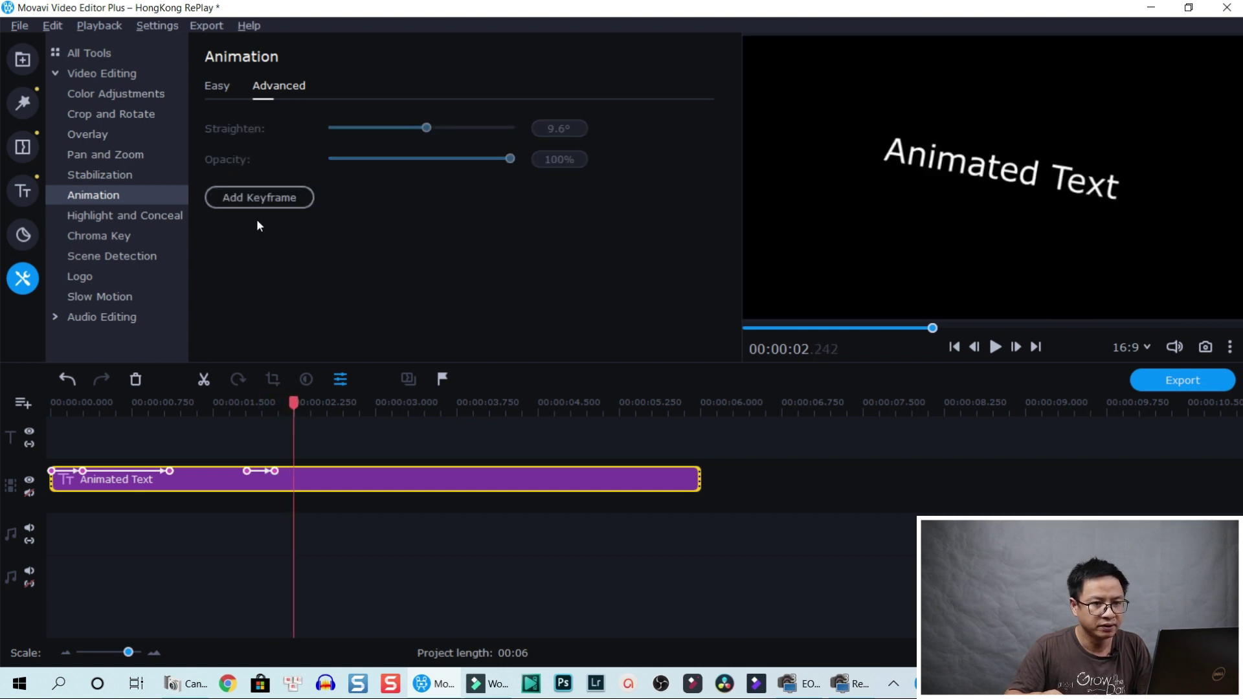
click(258, 202)
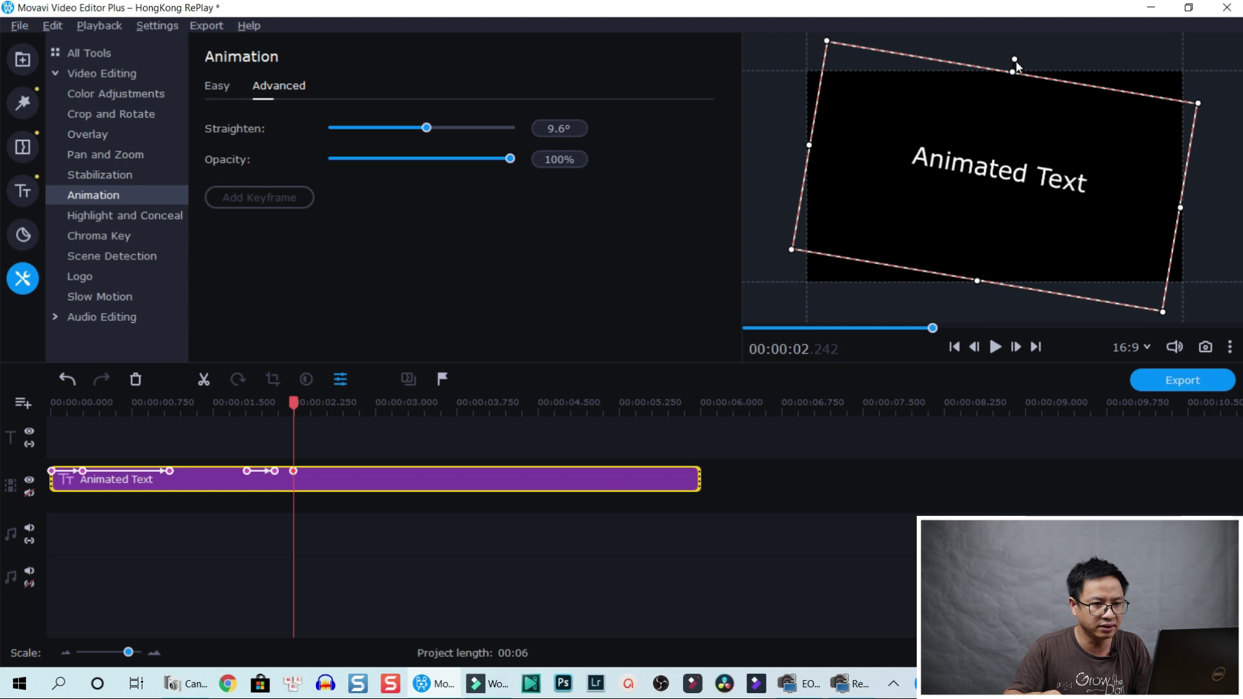
drag(1014, 59, 973, 79)
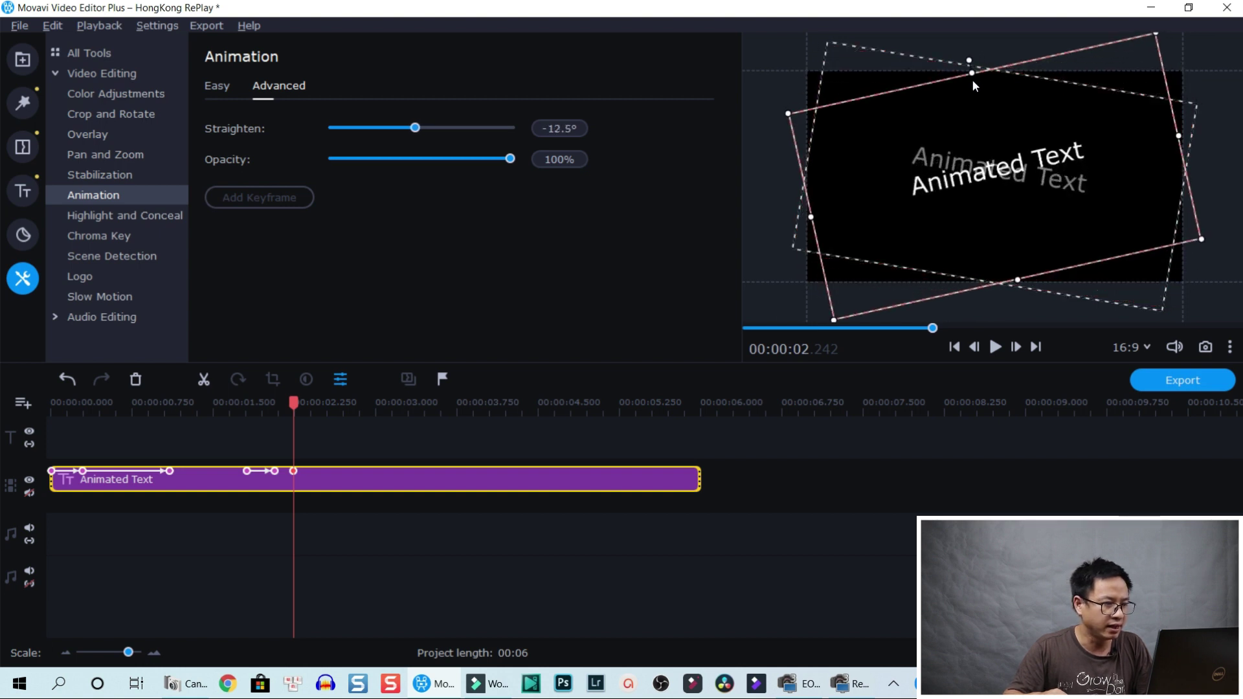
Add a keyframe at about 00:00:02.527 and move the tilted title toward the lower-right corner of the frame.
drag(295, 402, 325, 402)
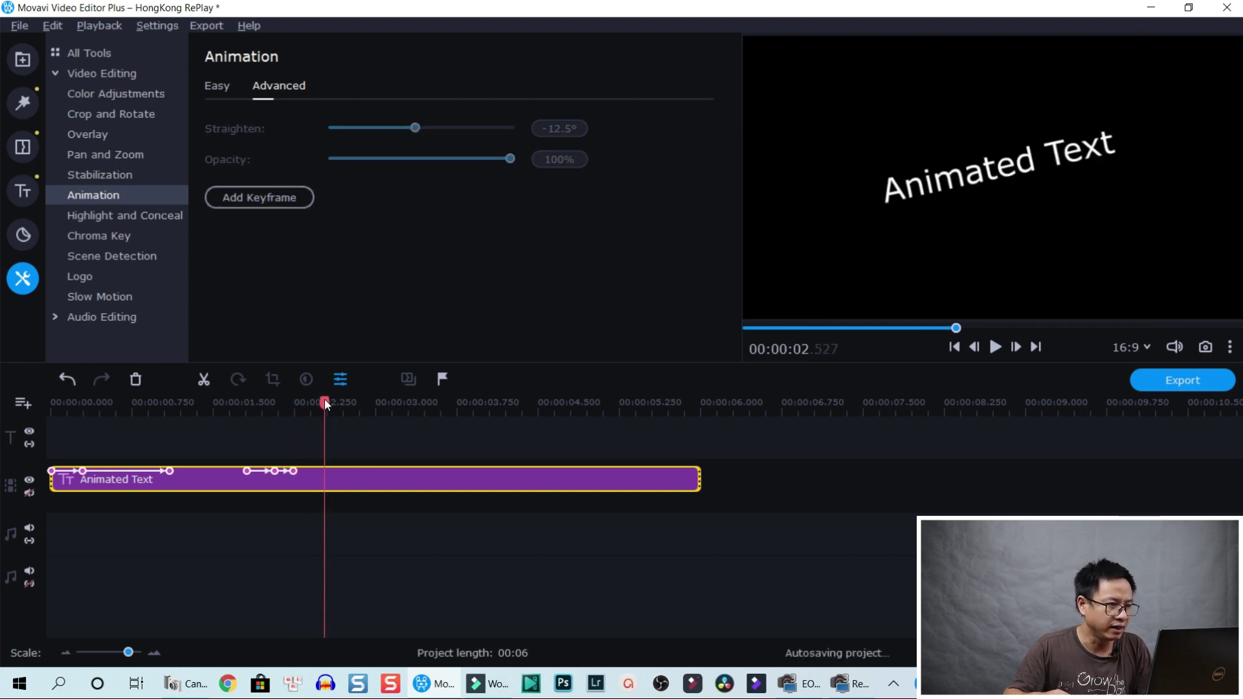
click(241, 198)
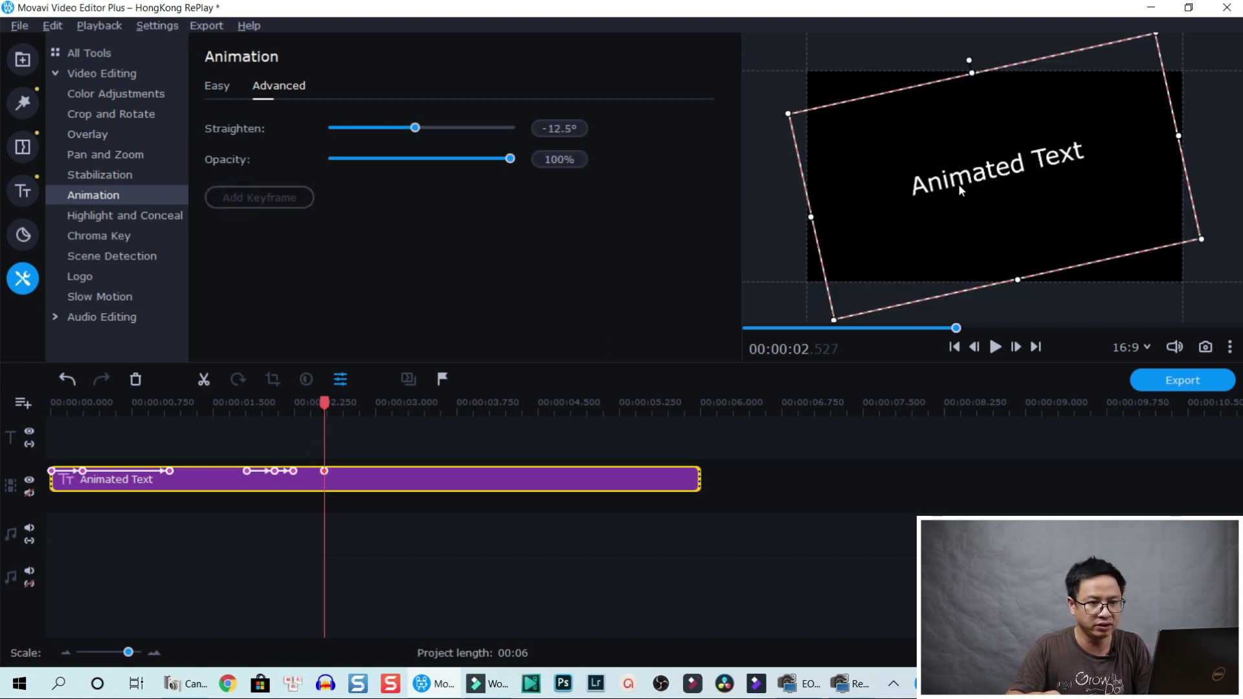
drag(966, 182, 1055, 257)
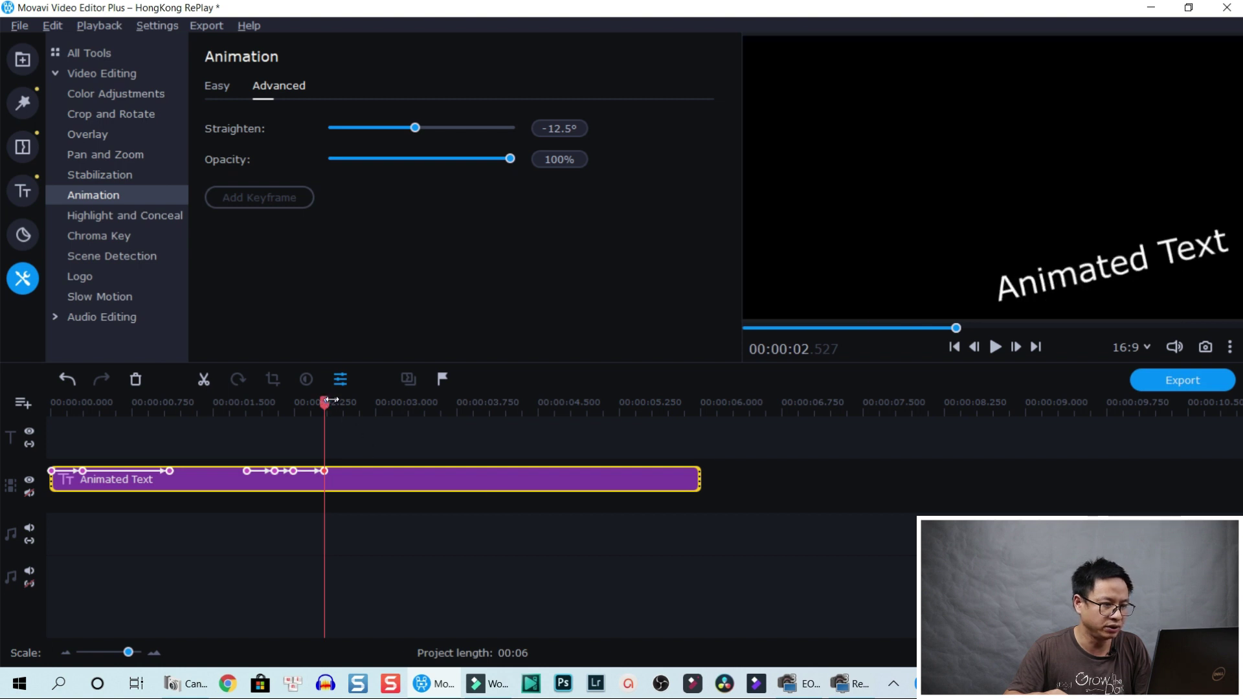
Add a keyframe at about 00:00:02.910, then return the title to the frame's center and straighten it to 0.0°.
drag(330, 405, 372, 405)
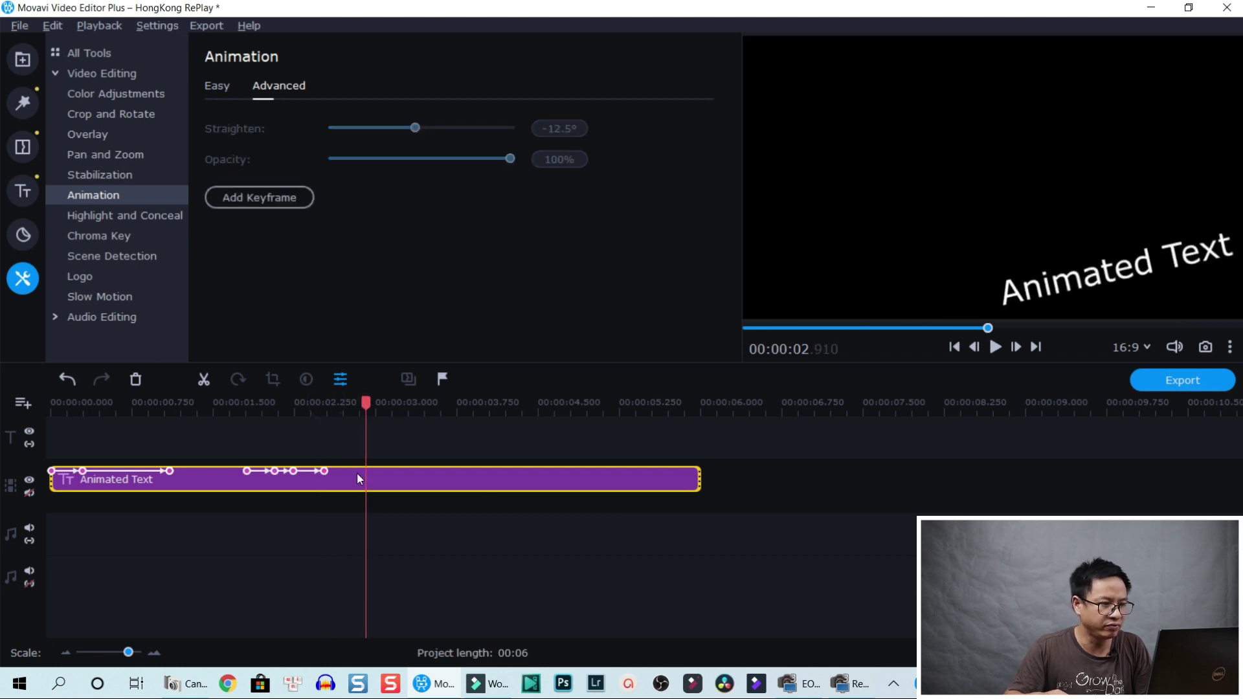
click(260, 198)
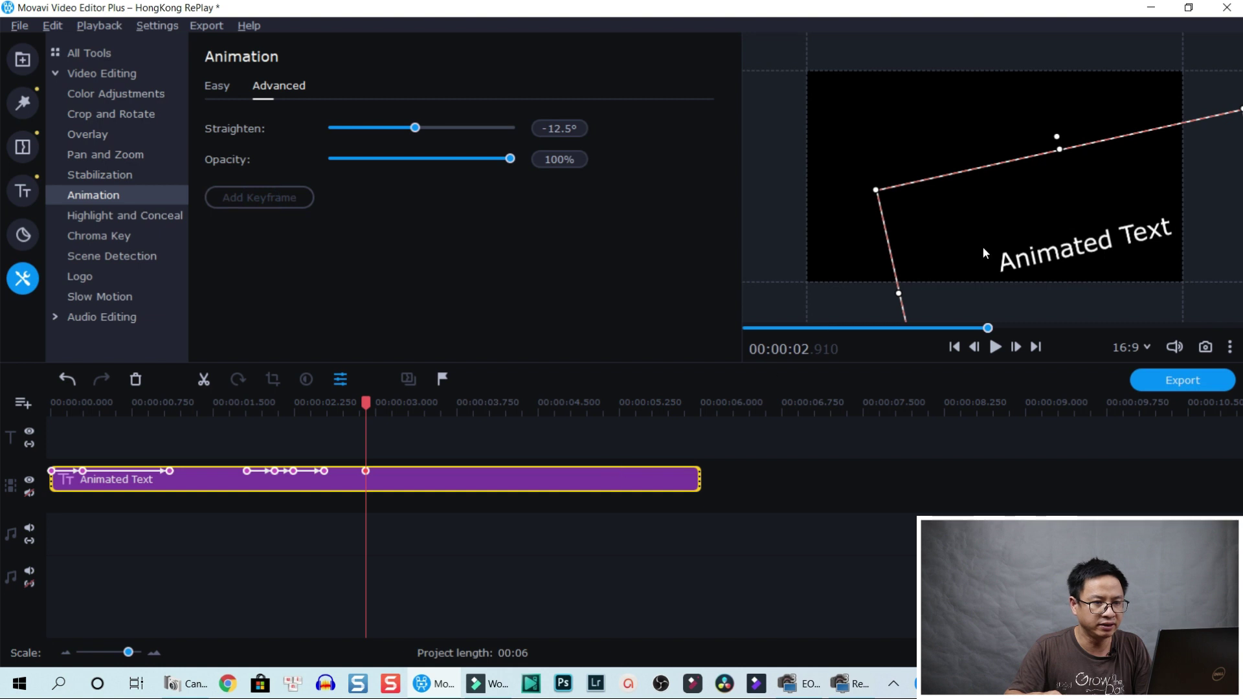
drag(1106, 243, 1034, 158)
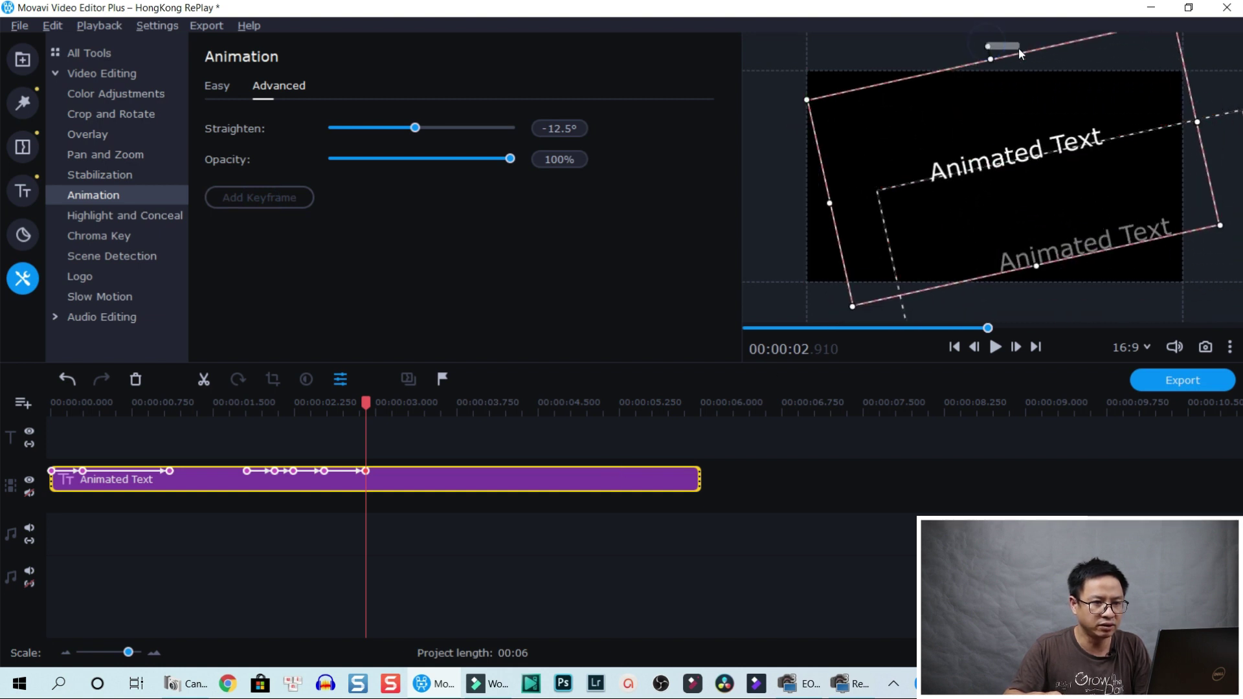
drag(990, 51, 1013, 65)
drag(1024, 133, 1006, 146)
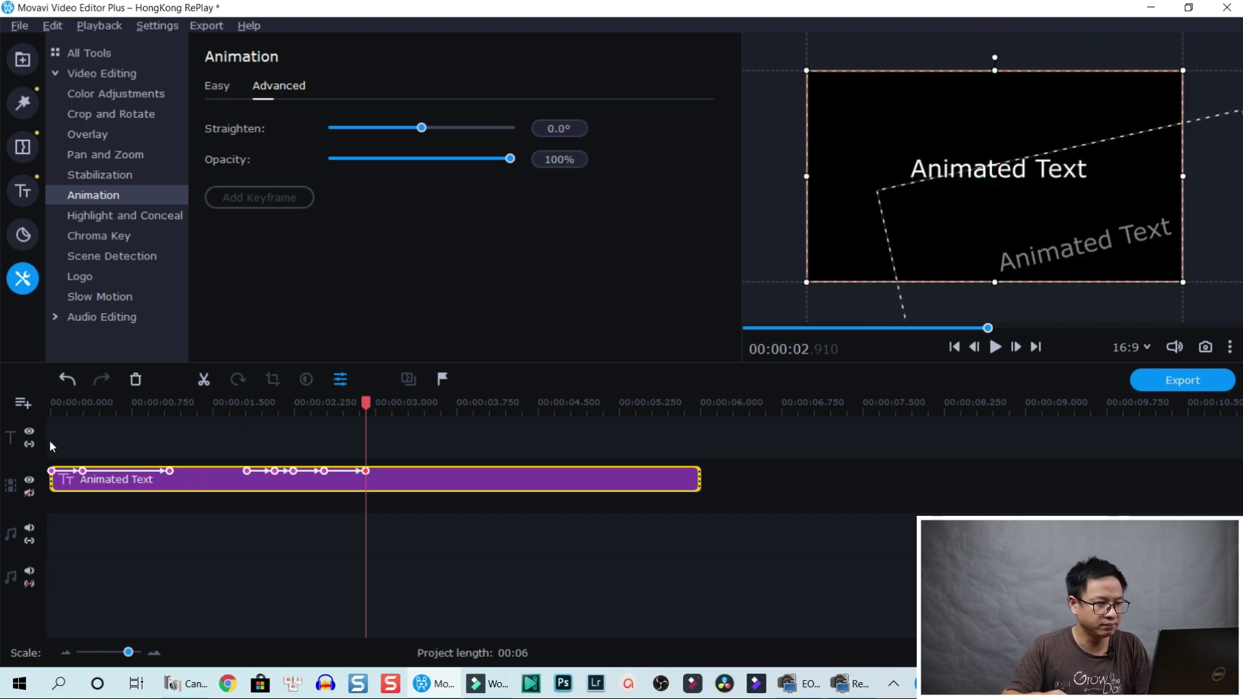
Play the title animation from the start of the timeline past the last keyframe to review the motion.
click(55, 404)
key(space)
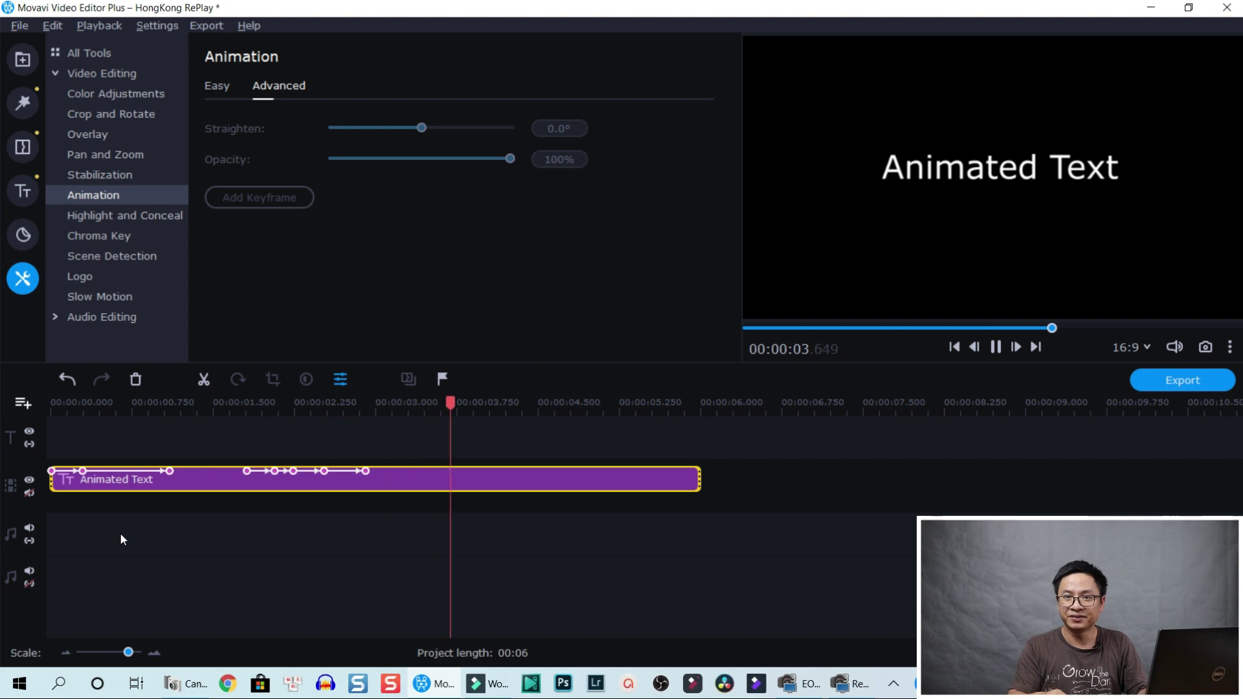
key(space)
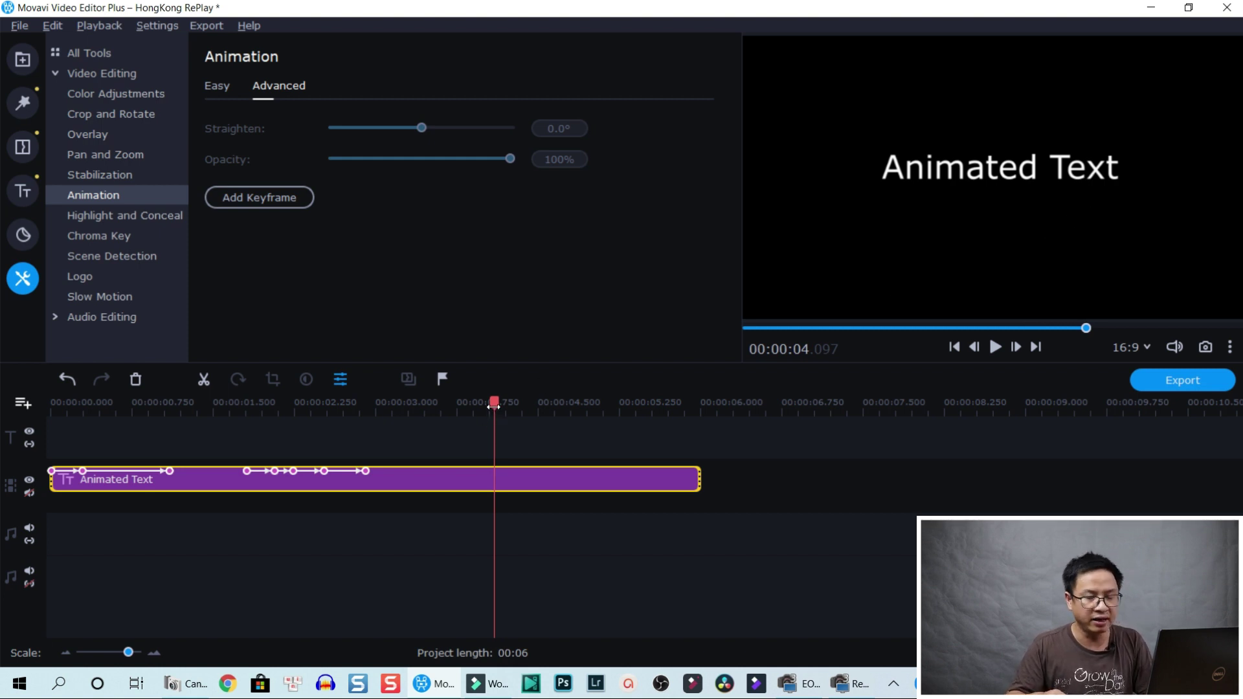
Fade the title out with keyframes at about 00:00:04.275 and 00:00:05.992, the last at 0% opacity, and play the clip from about 00:00:01.852.
drag(494, 406, 514, 408)
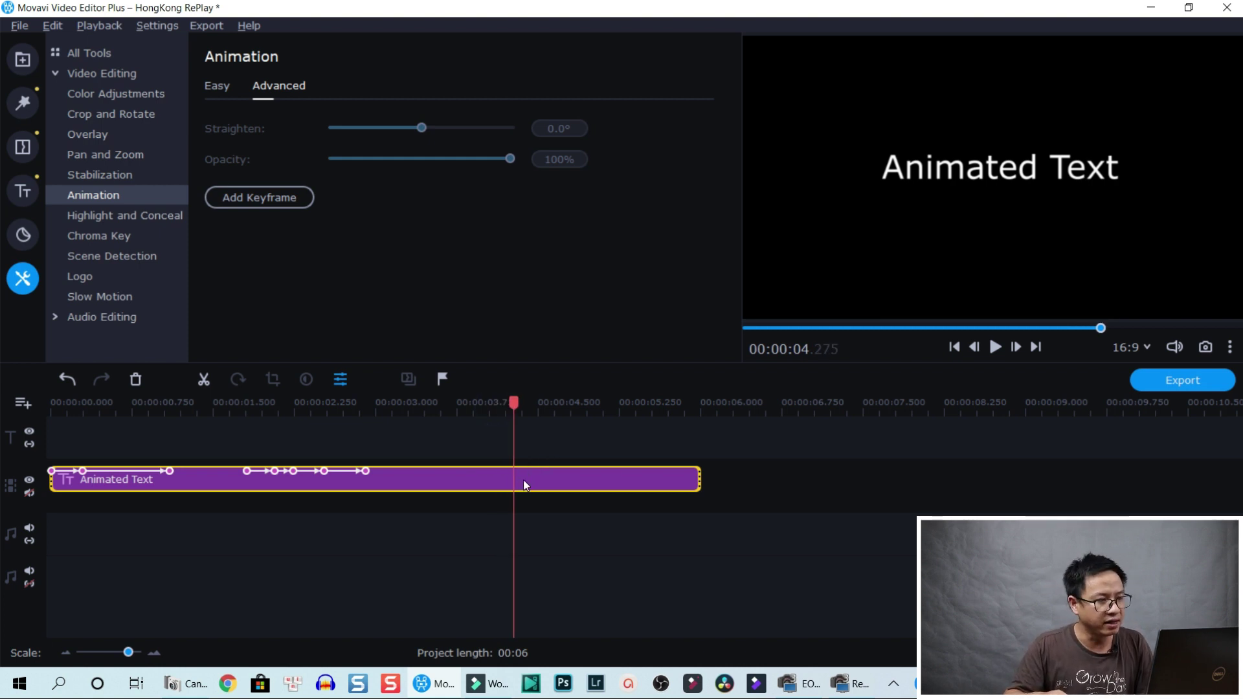
click(230, 197)
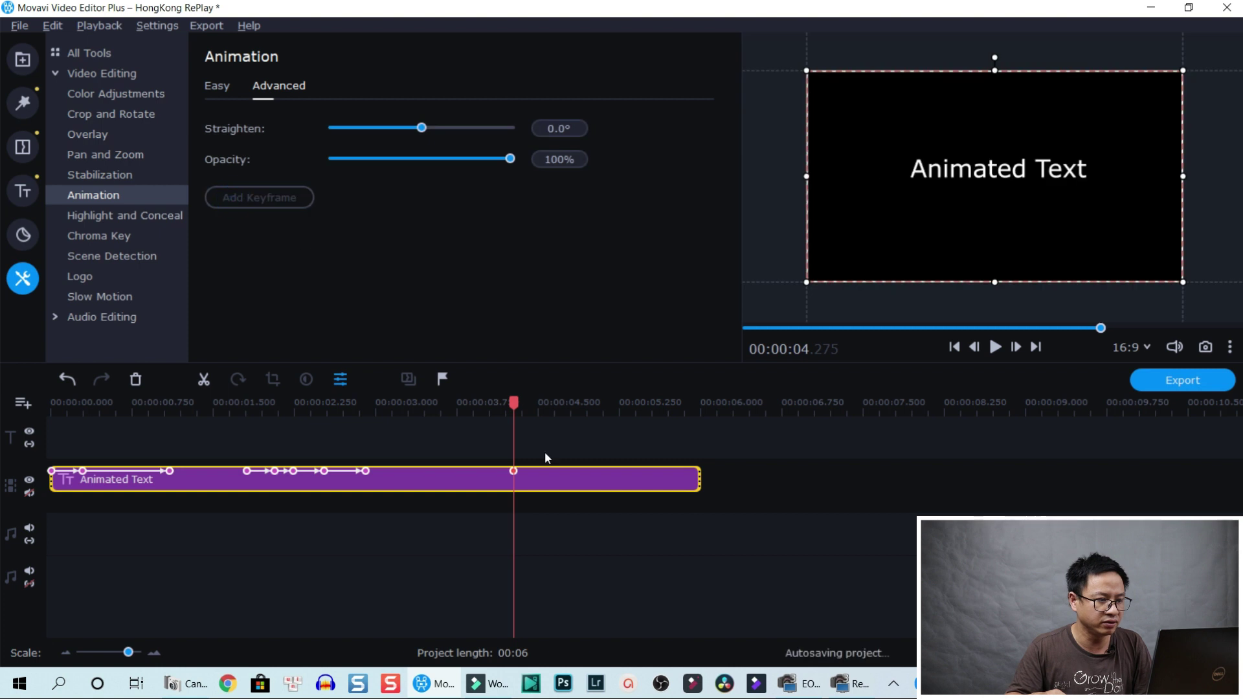
drag(512, 398, 700, 403)
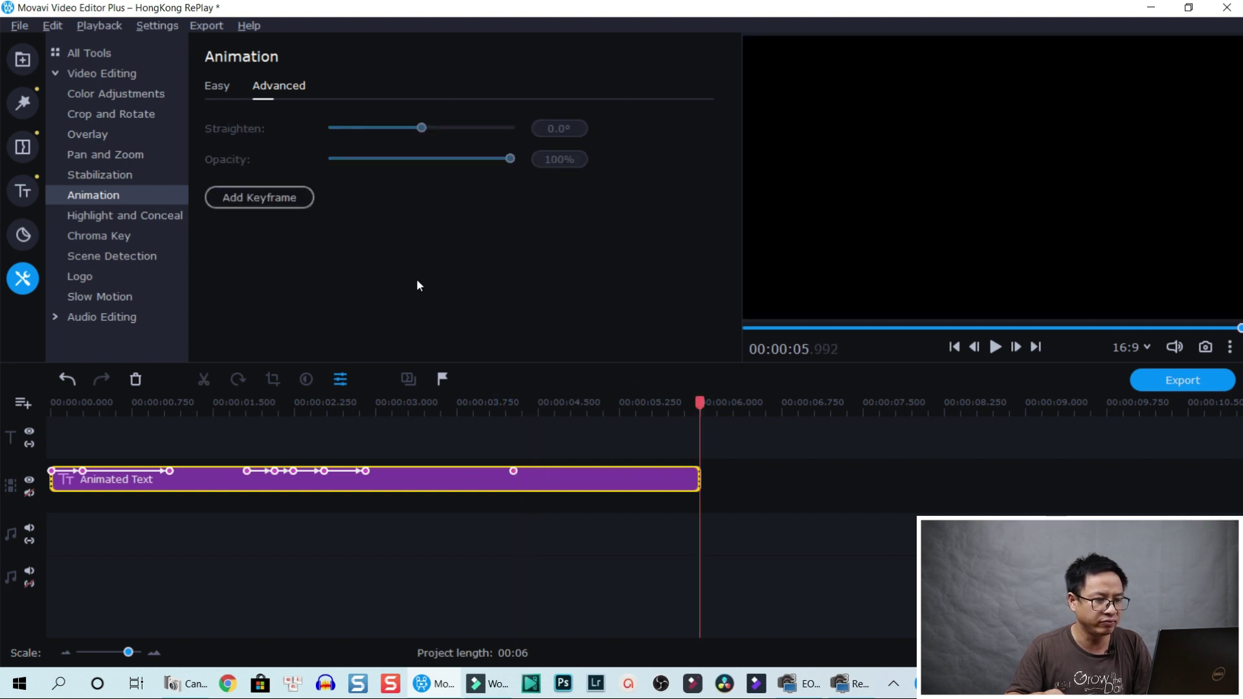
click(275, 198)
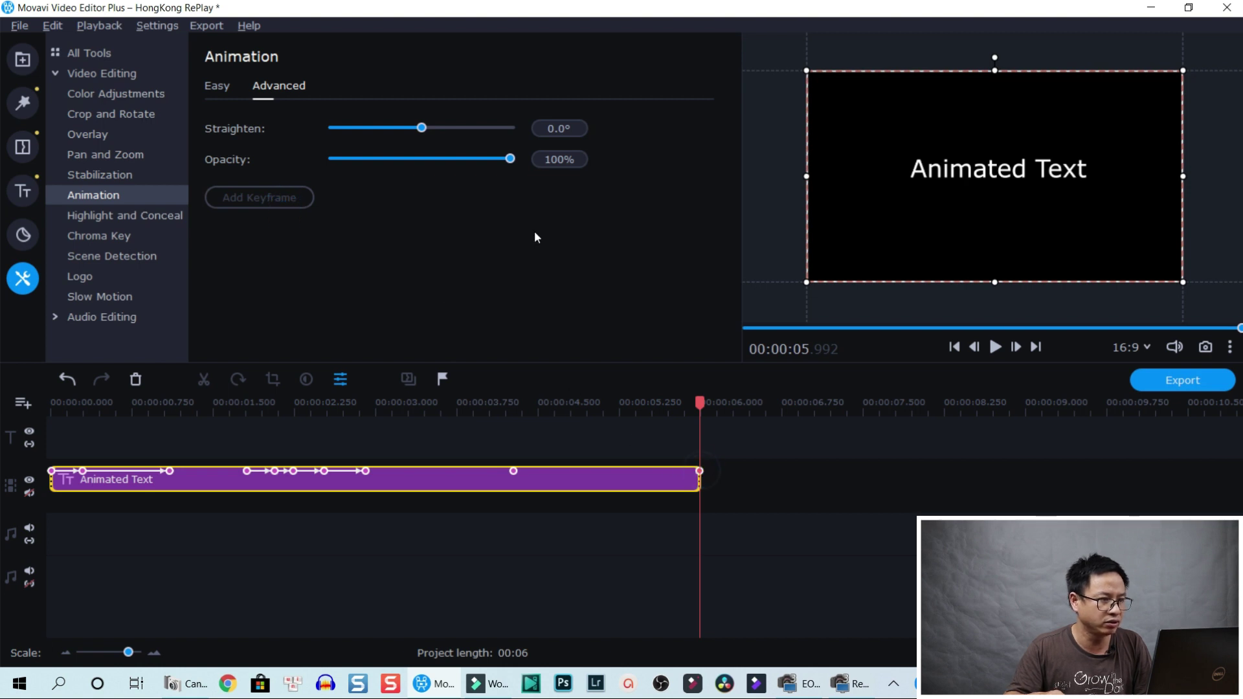
drag(516, 162, 330, 163)
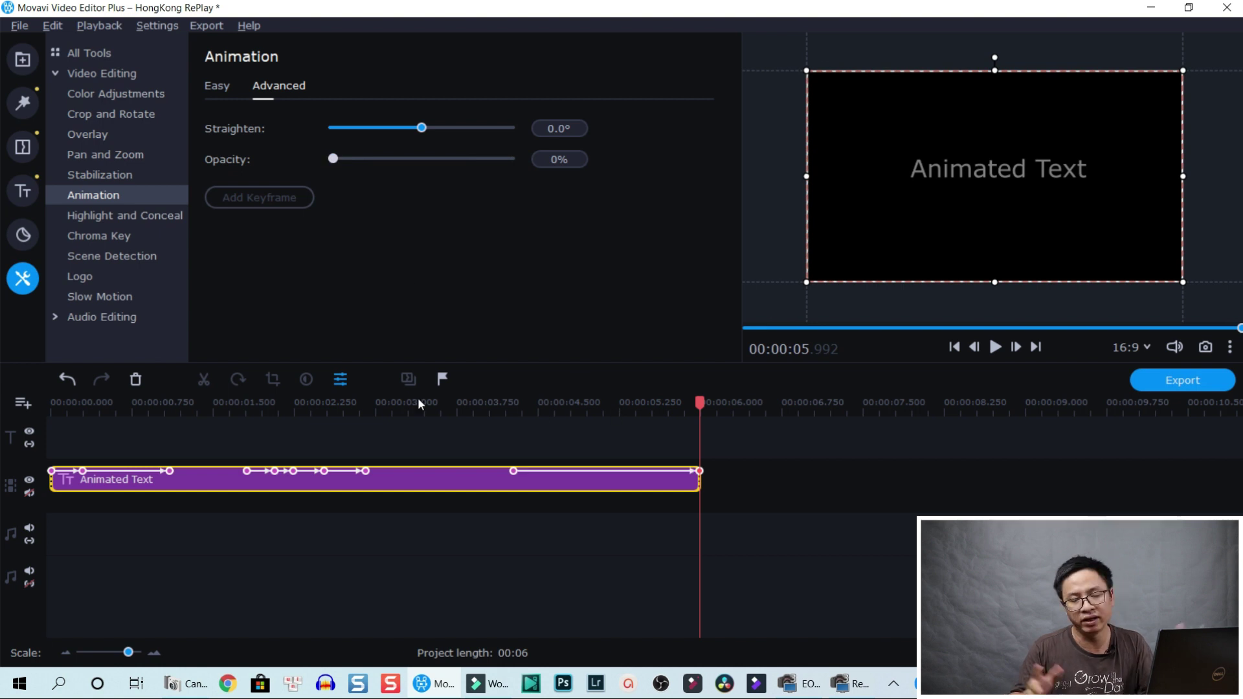
click(251, 402)
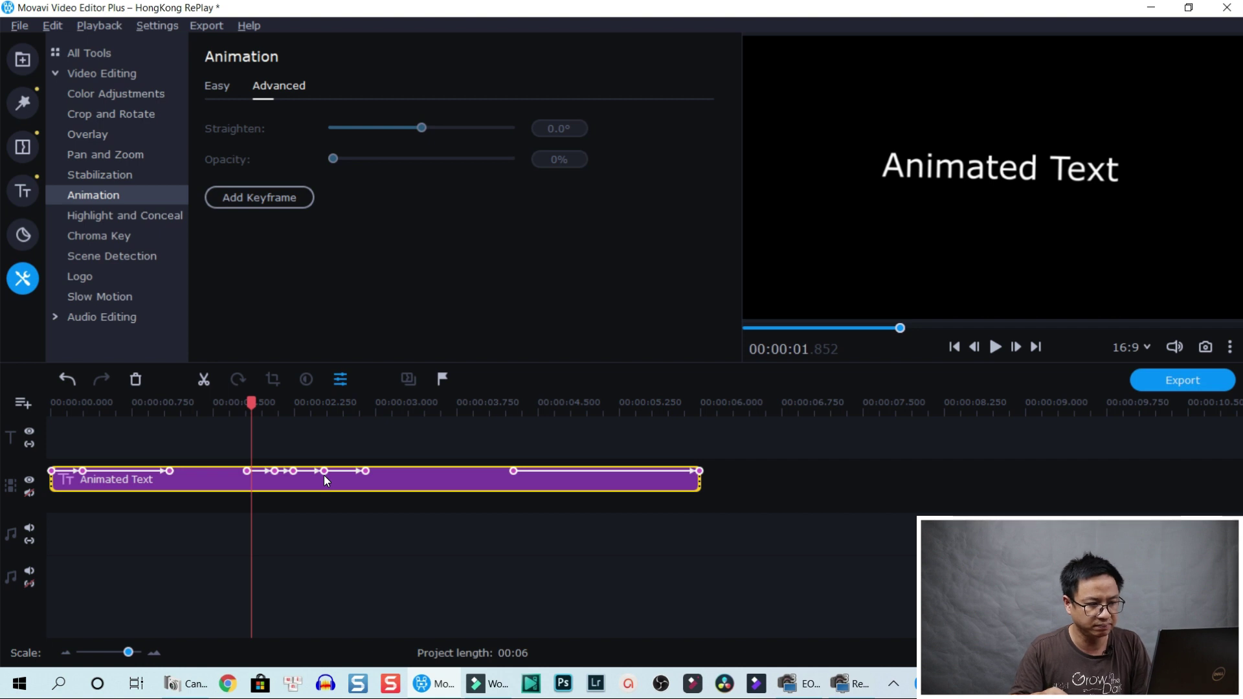
key(space)
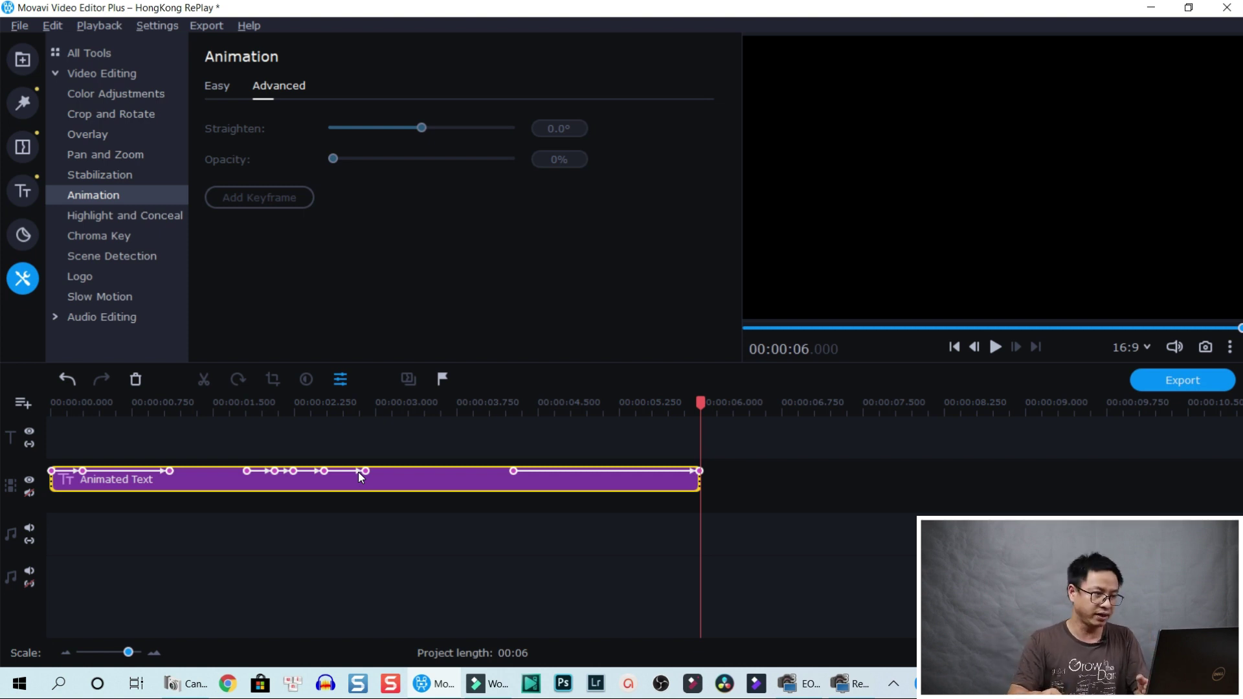
Clear the title search, add the Friendship title after the Animated Text clip, and play its animation.
click(92, 415)
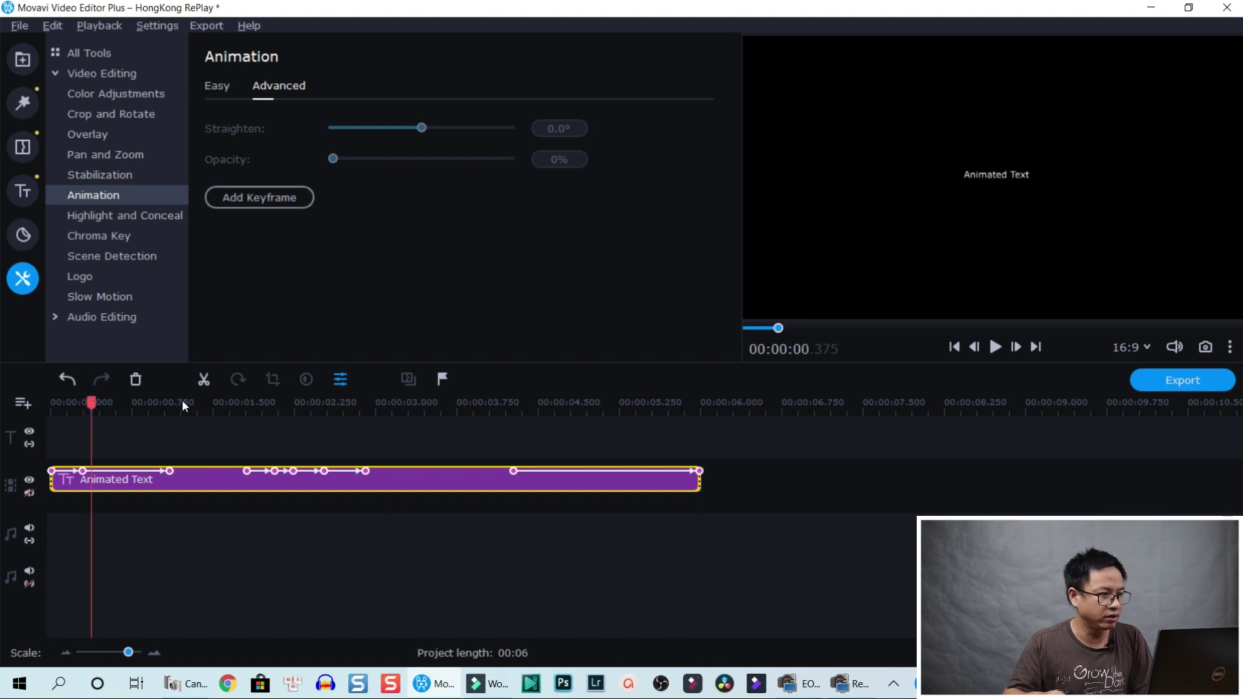
click(22, 191)
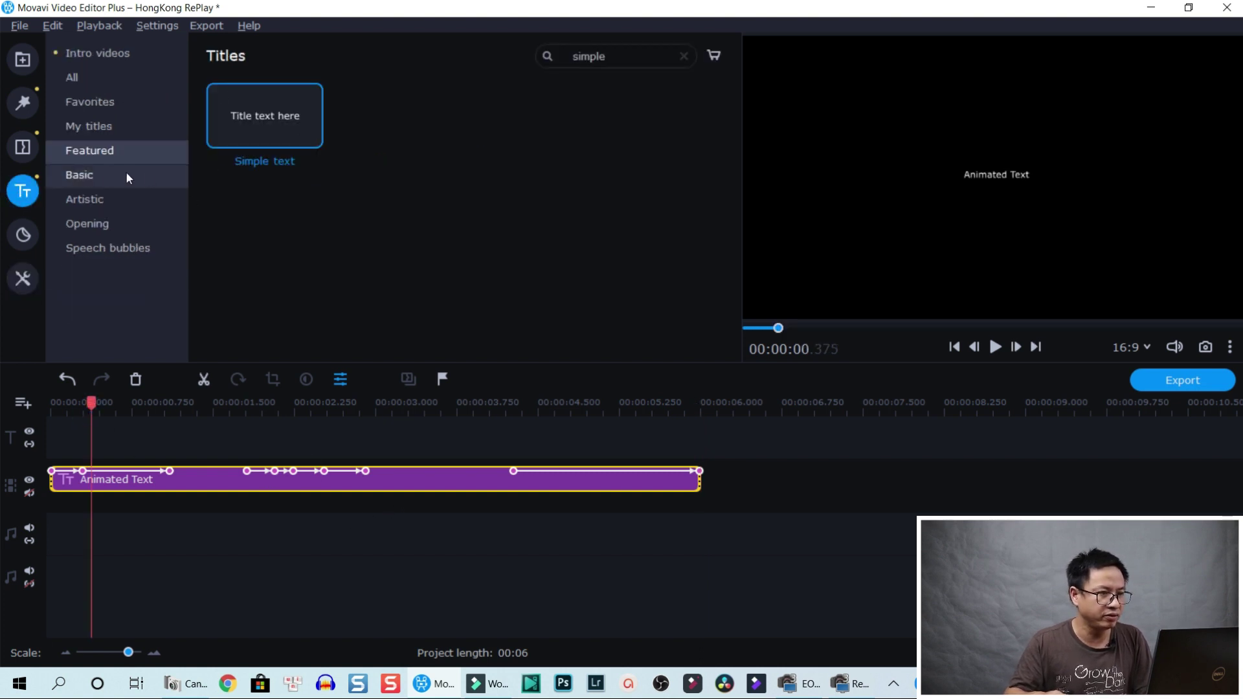
click(74, 79)
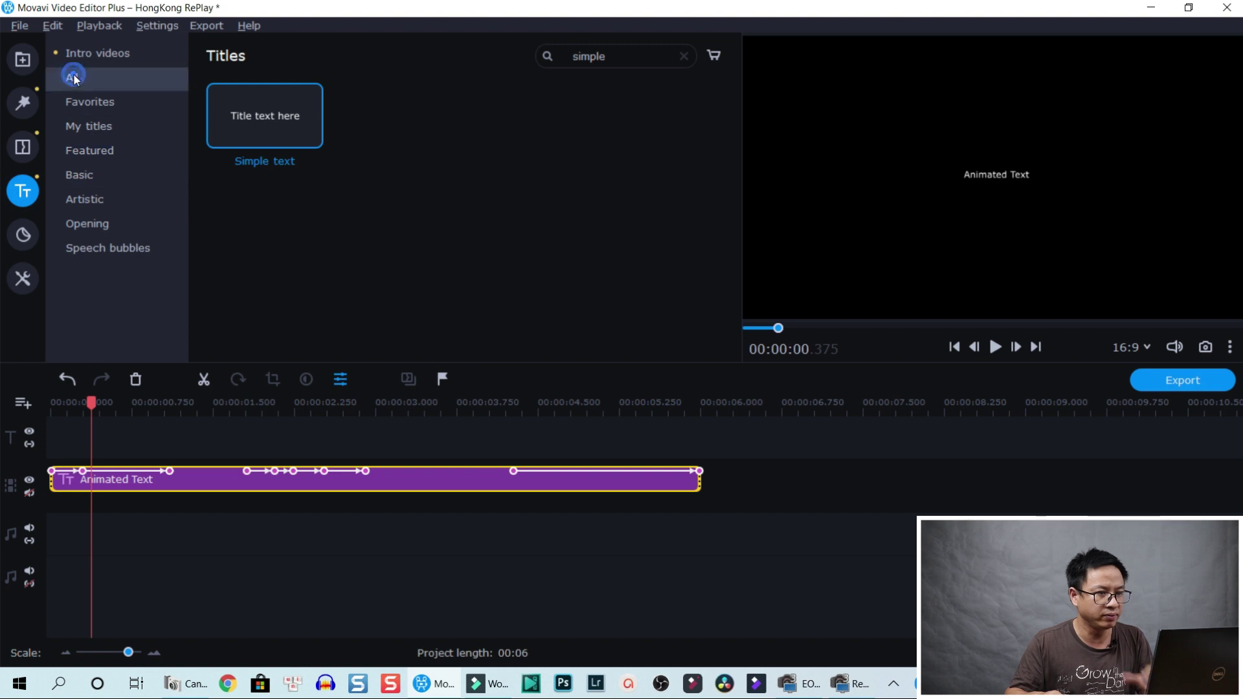
click(684, 57)
scroll(670, 285, up, 2)
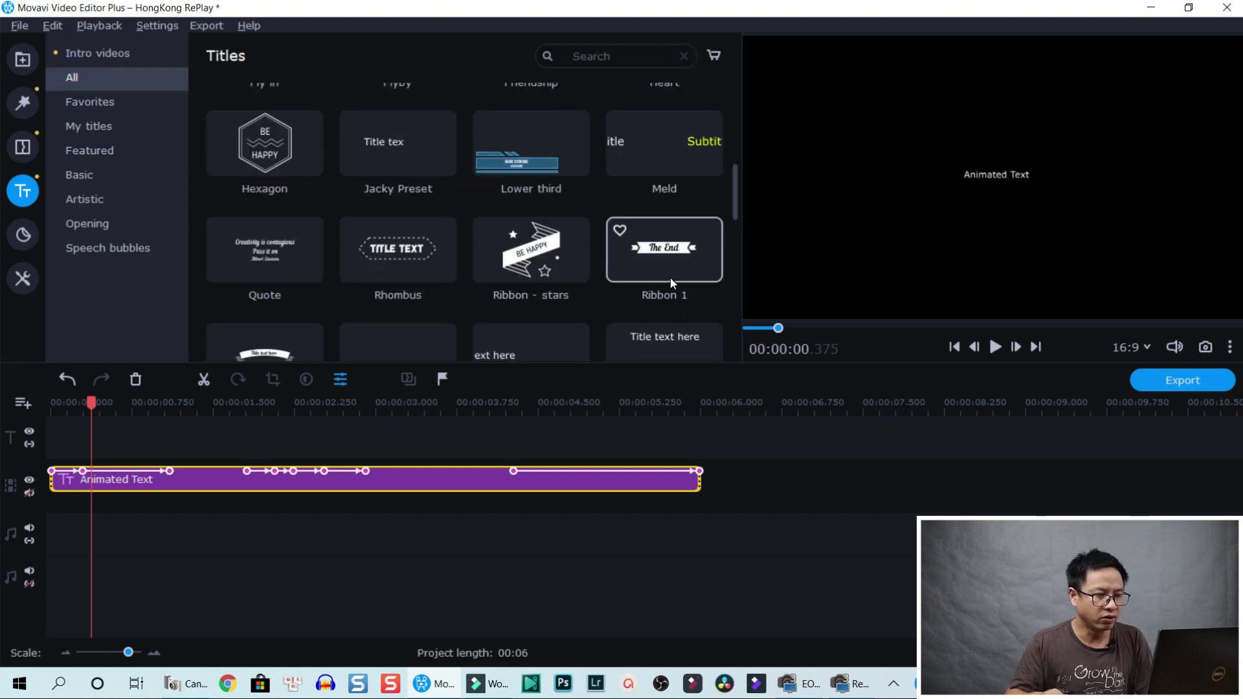
scroll(670, 277, up, 2)
drag(565, 219, 720, 473)
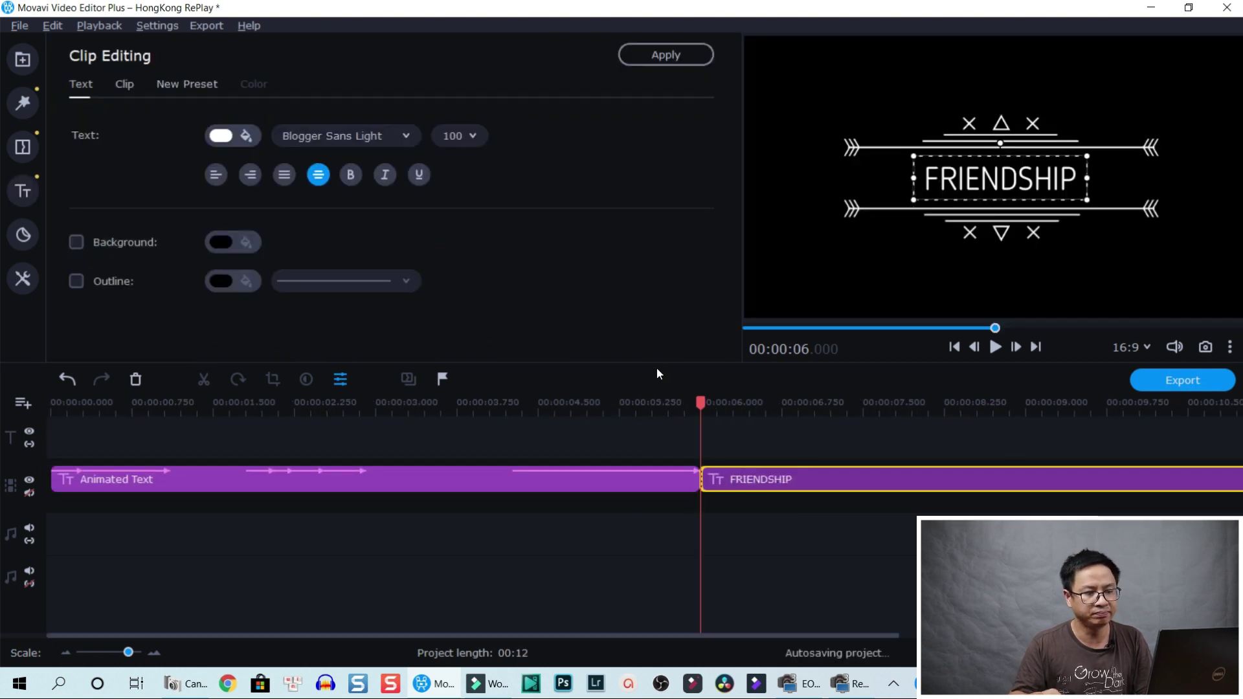
key(space)
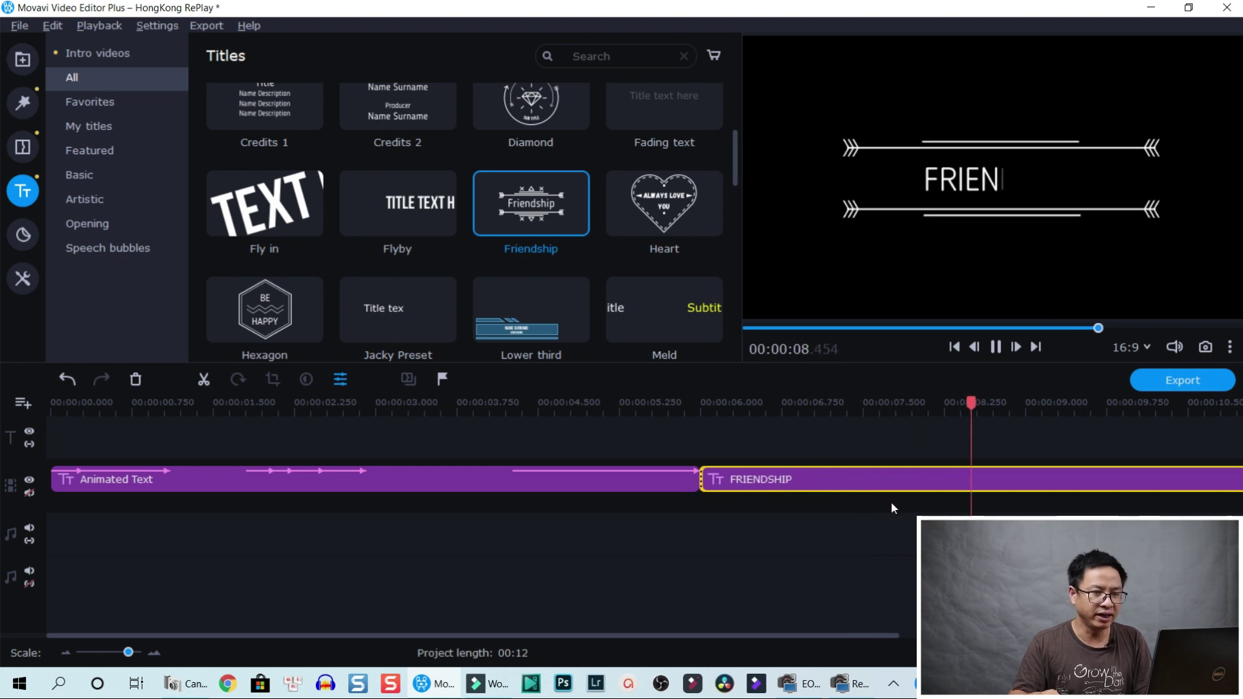
Replace the wording of the Friendship title with the presenter's first name in capitals.
click(932, 486)
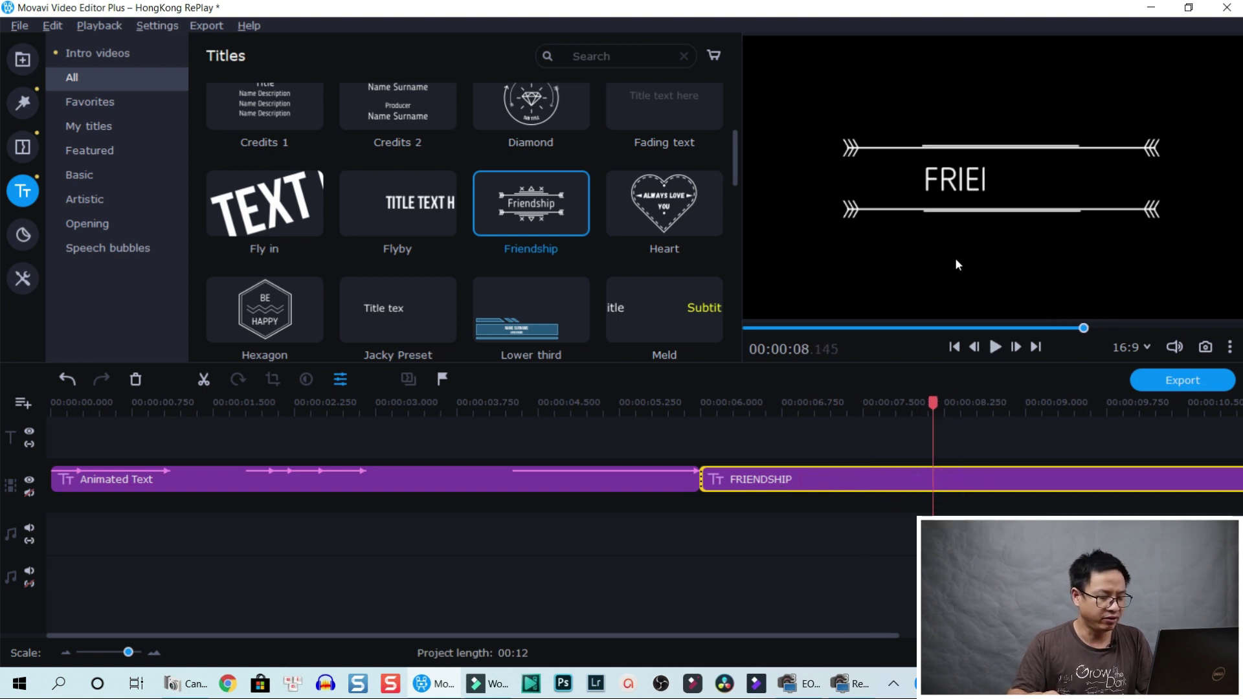
click(985, 182)
double_click(984, 182)
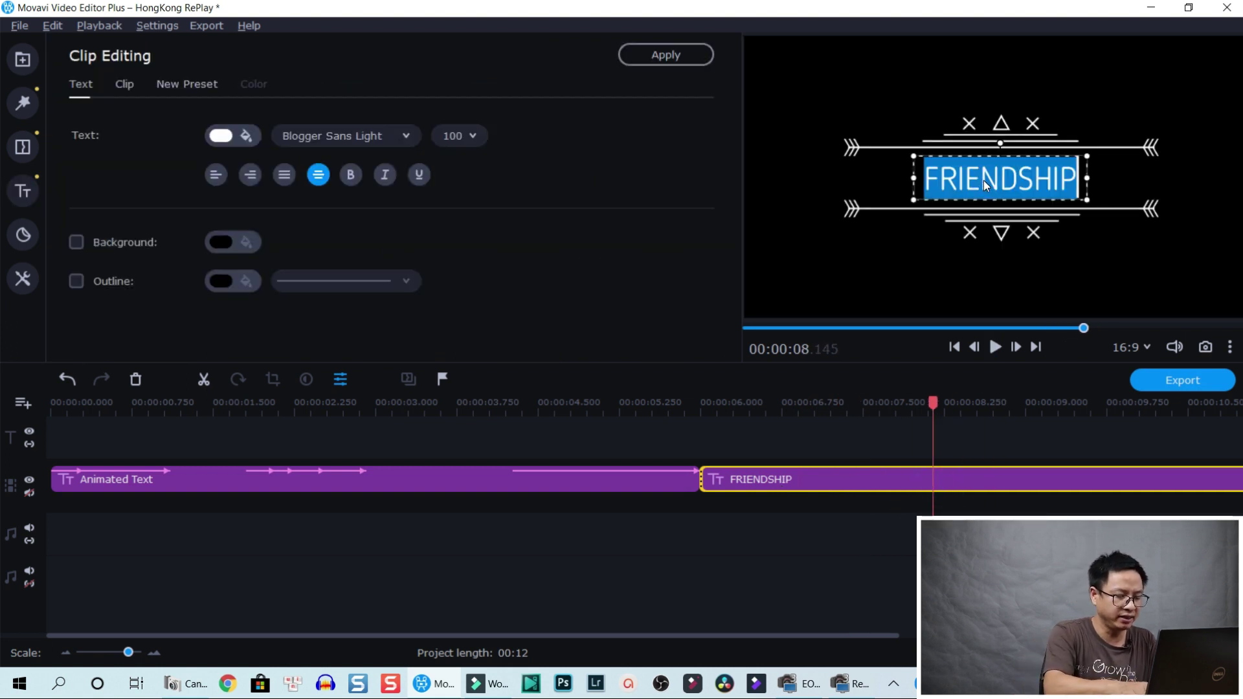
text(JK)
key(BackSpace)
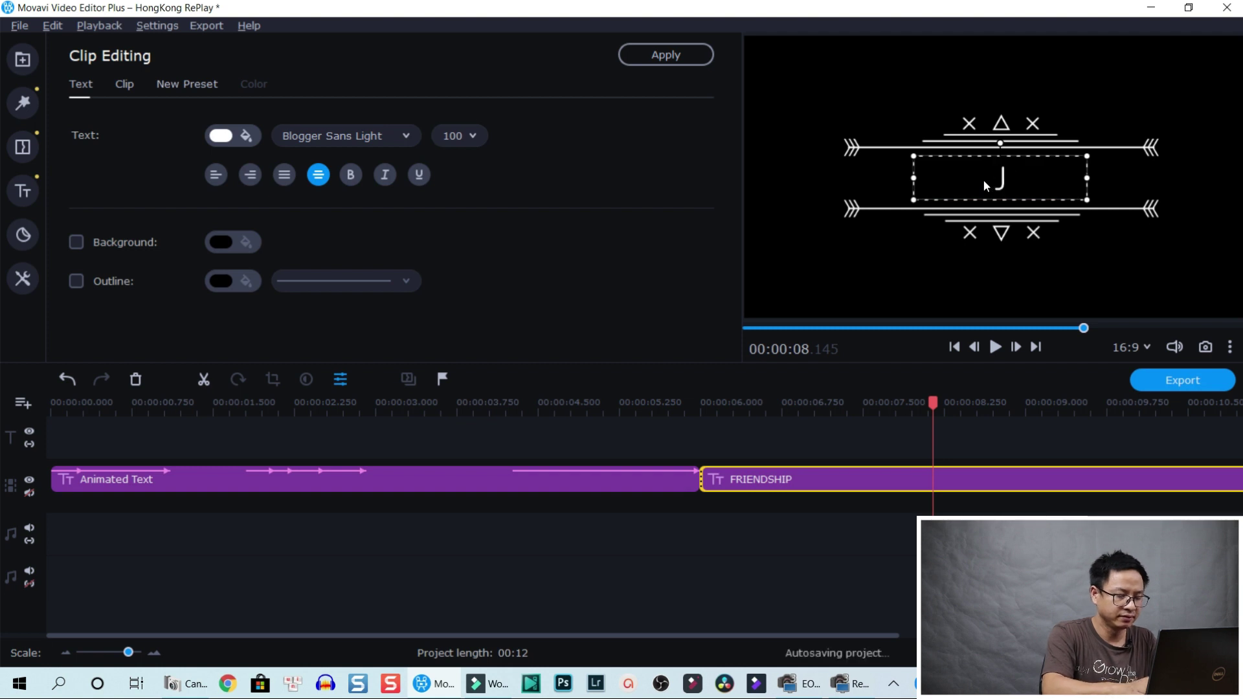
text(ACKY)
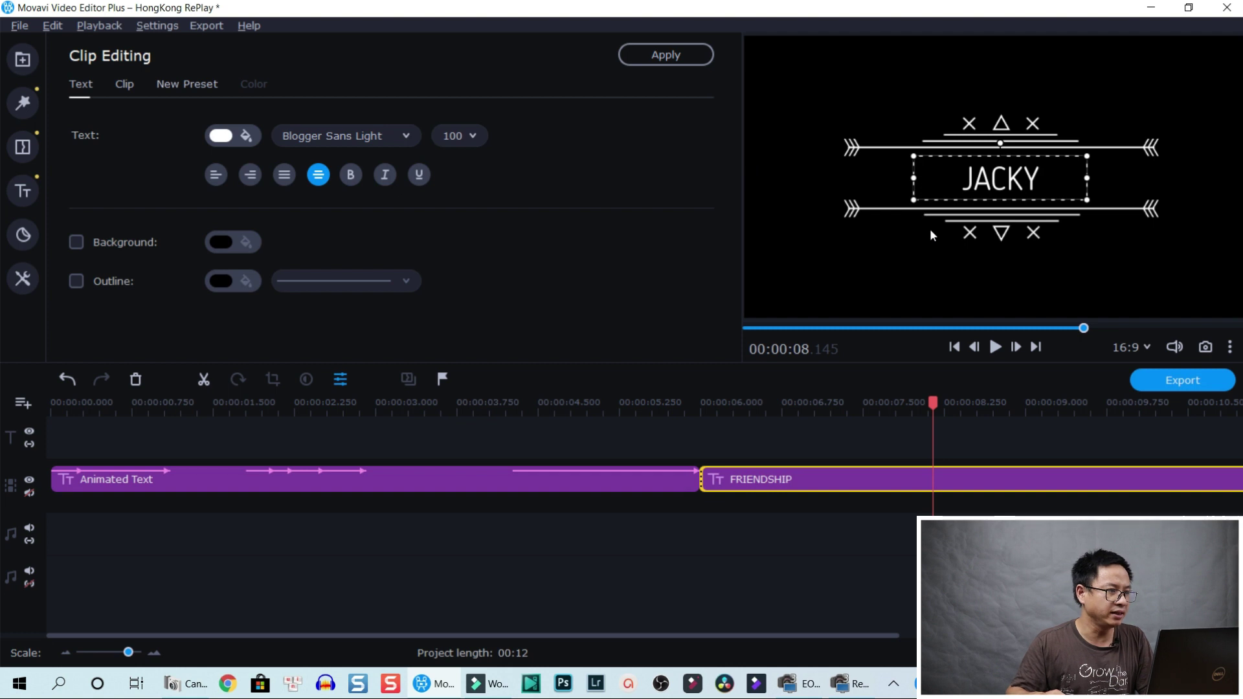
Set the Friendship title's animation speed to 85% and play the clip to review the slower motion.
click(127, 88)
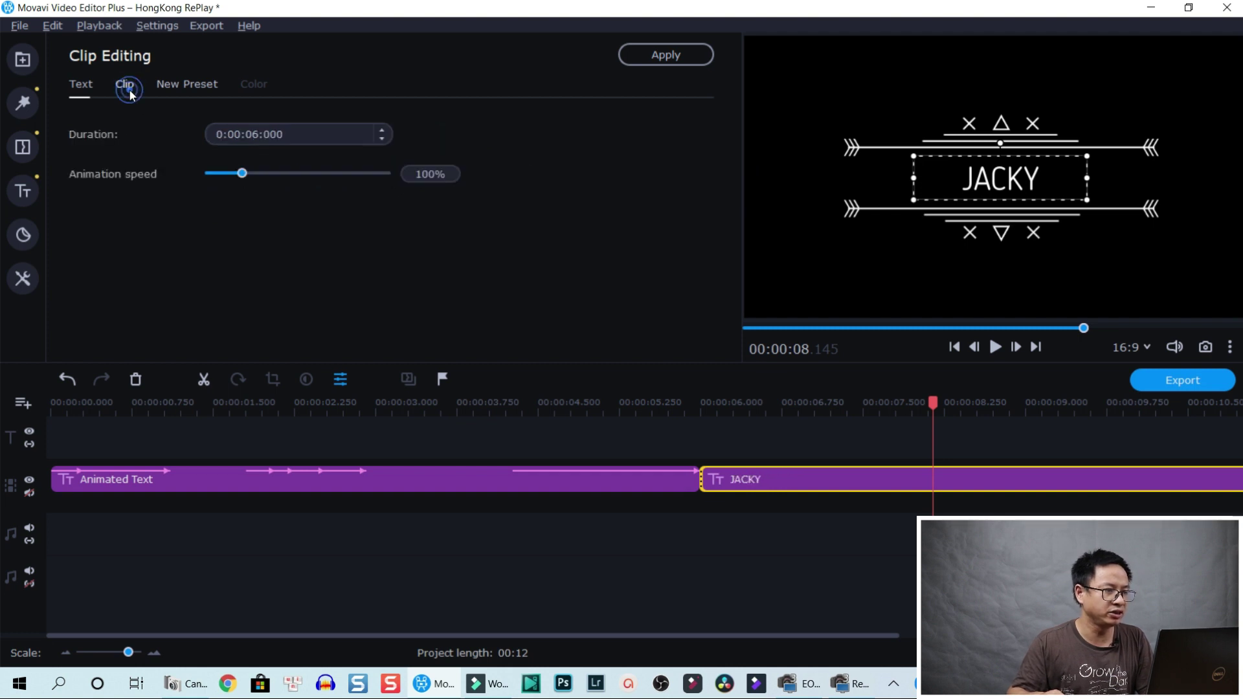
mouse_move(244, 175)
mouse_down()
mouse_move(253, 173)
mouse_move(239, 177)
mouse_up()
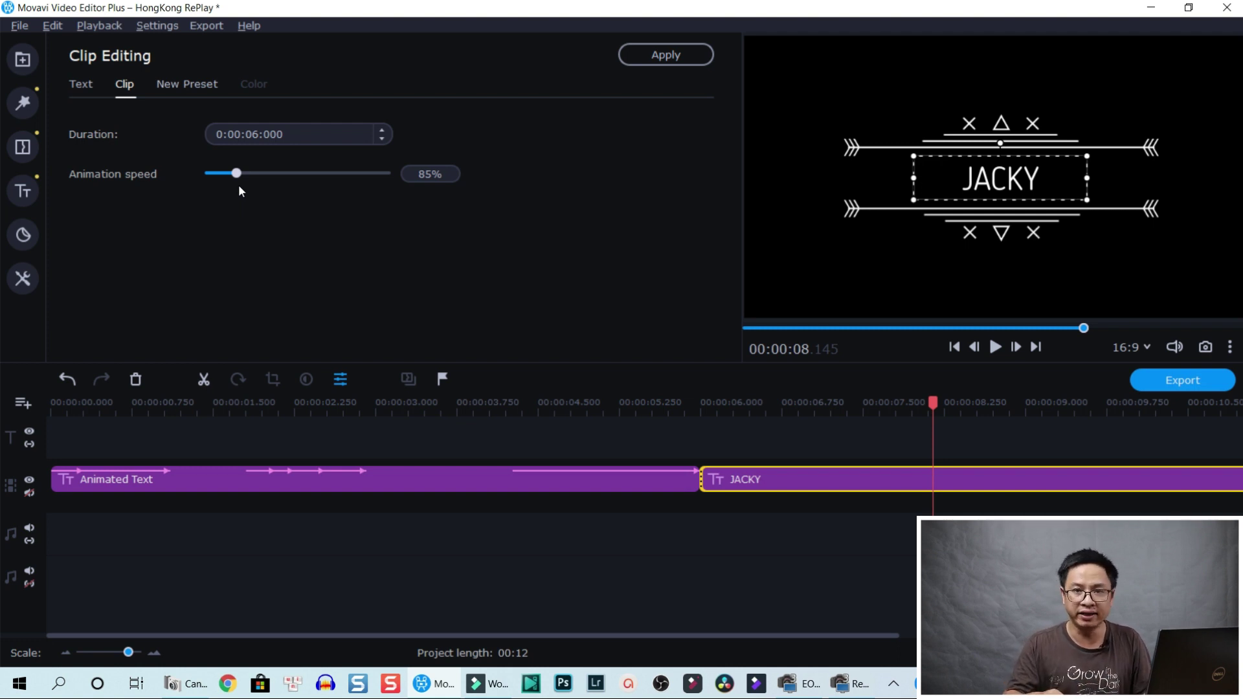
click(630, 518)
click(680, 415)
key(space)
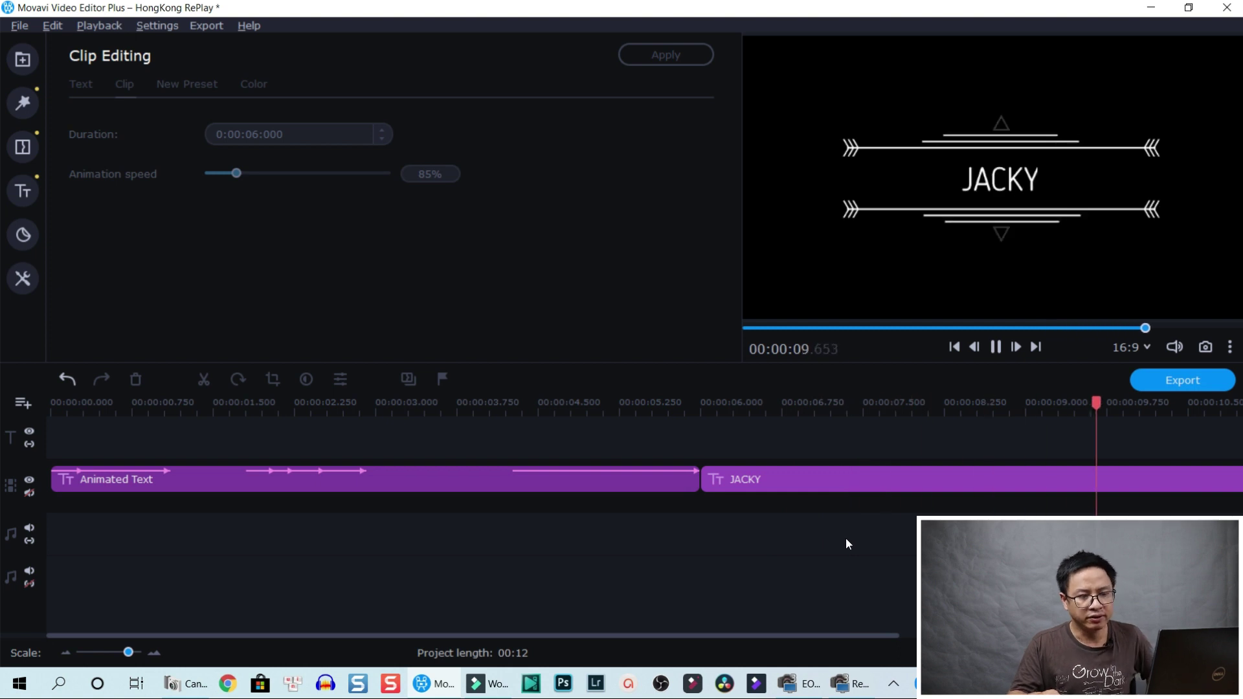
key(space)
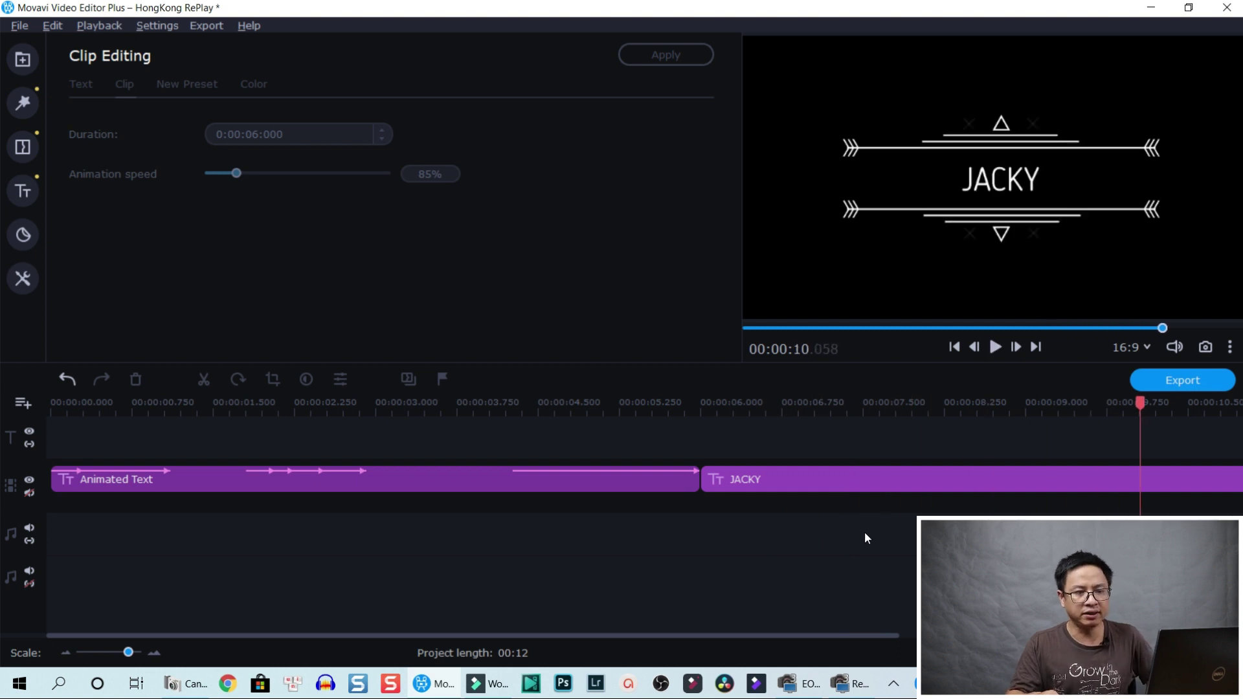
Open the media bin with the project's imported video clips.
click(1000, 237)
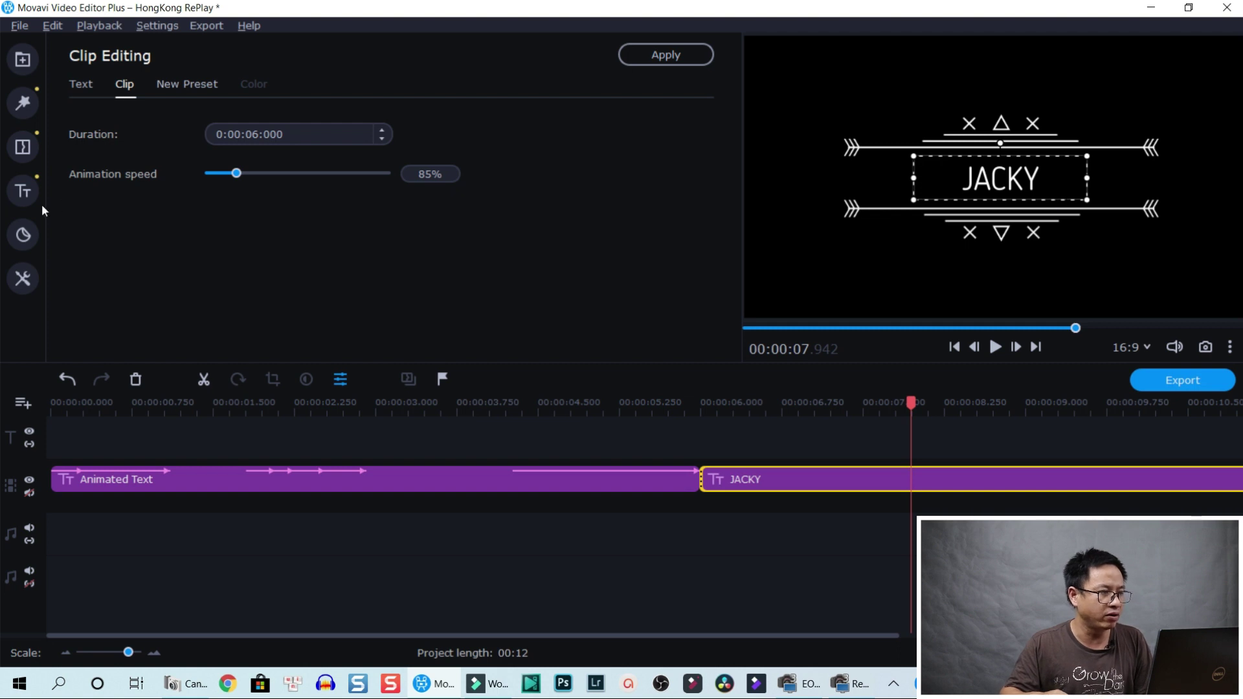
click(22, 60)
click(25, 108)
click(22, 60)
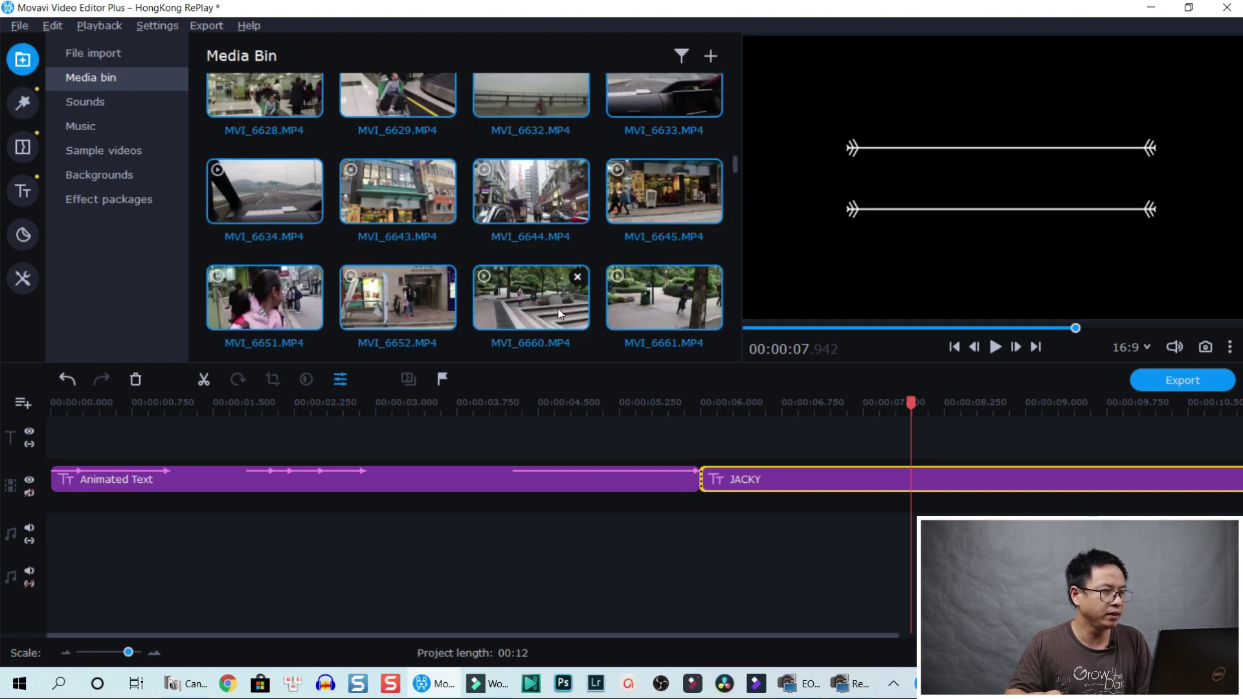
scroll(511, 247, up, 3)
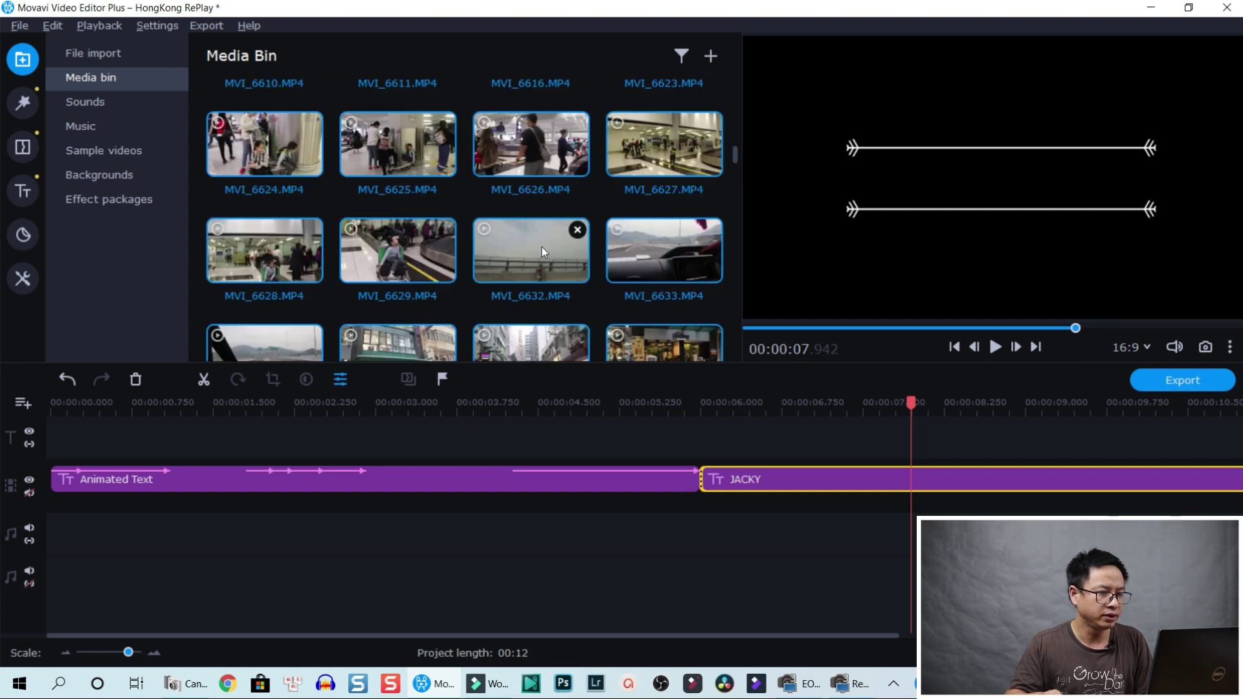
drag(634, 267, 721, 535)
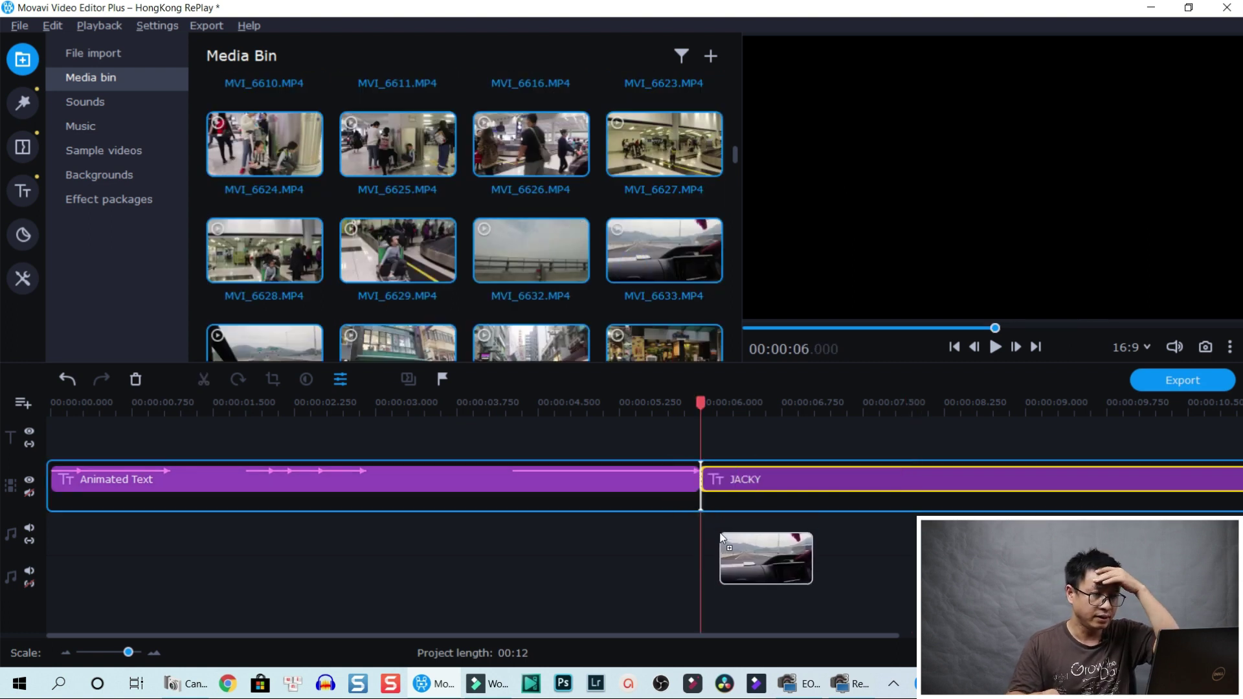
drag(720, 535, 720, 531)
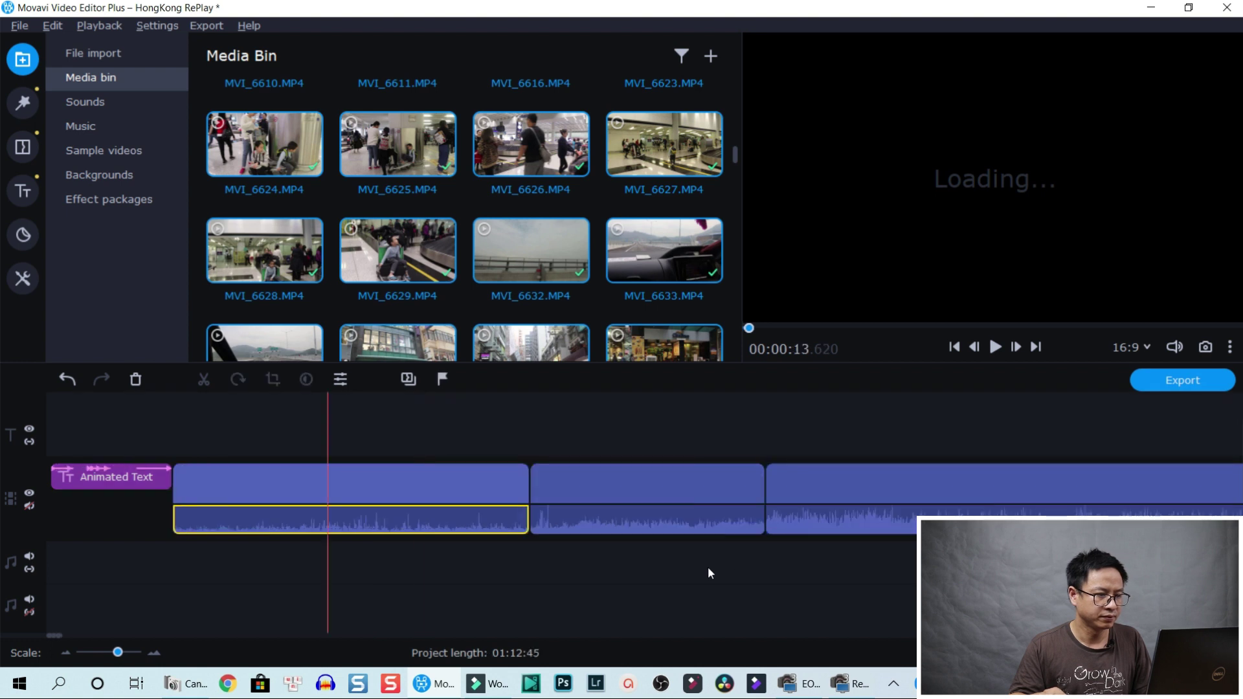
click(506, 584)
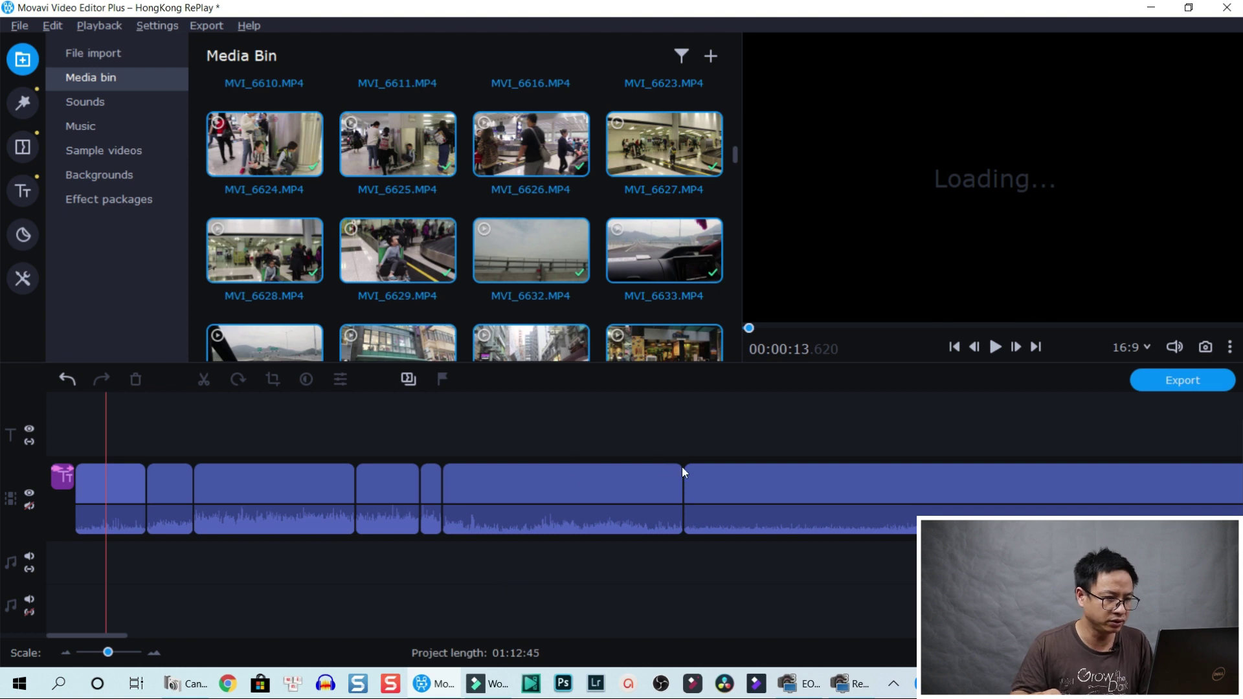
key(ctrl+z)
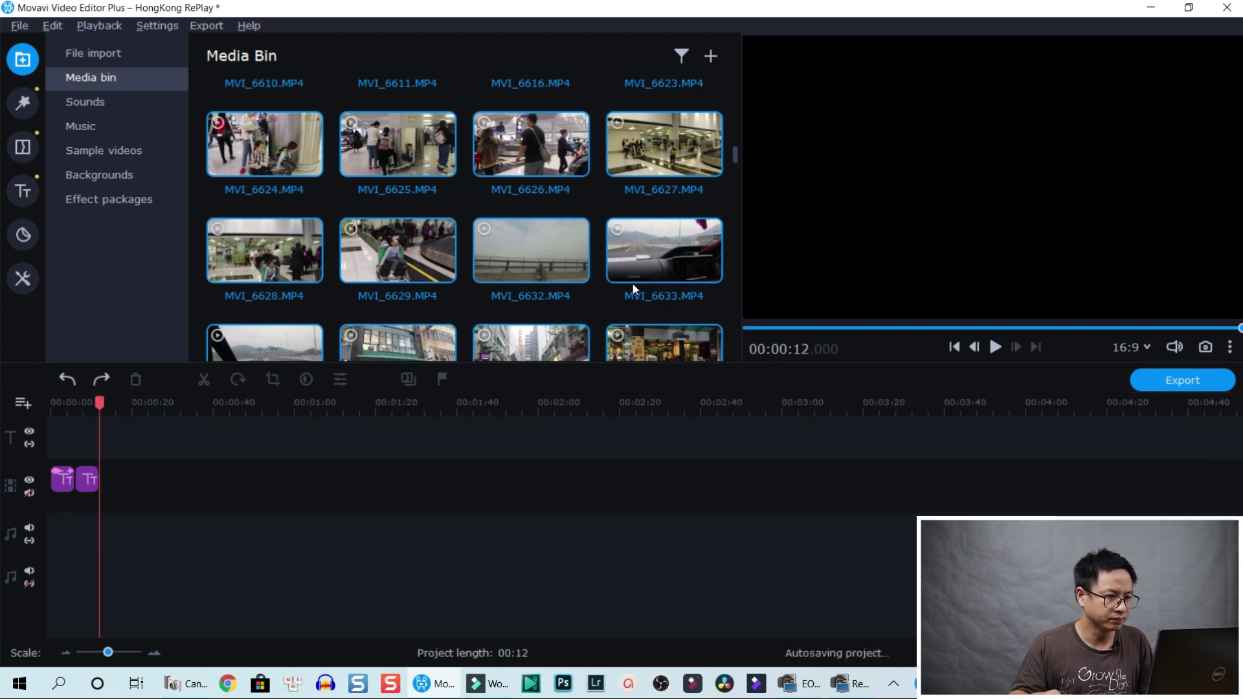
Add only MVI_6666.MP4 to the main video track after the Animated Text clip, with the Friendship title overlaid on the title track.
scroll(689, 273, down, 4)
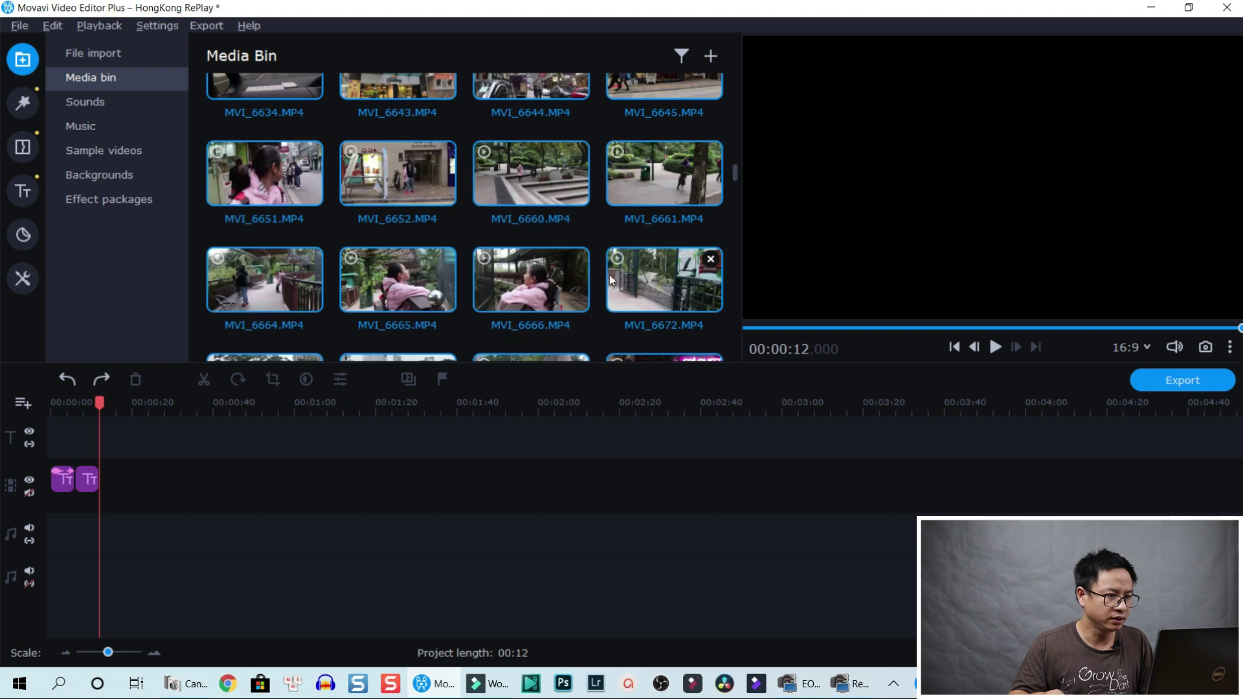
scroll(609, 274, down, 2)
click(578, 241)
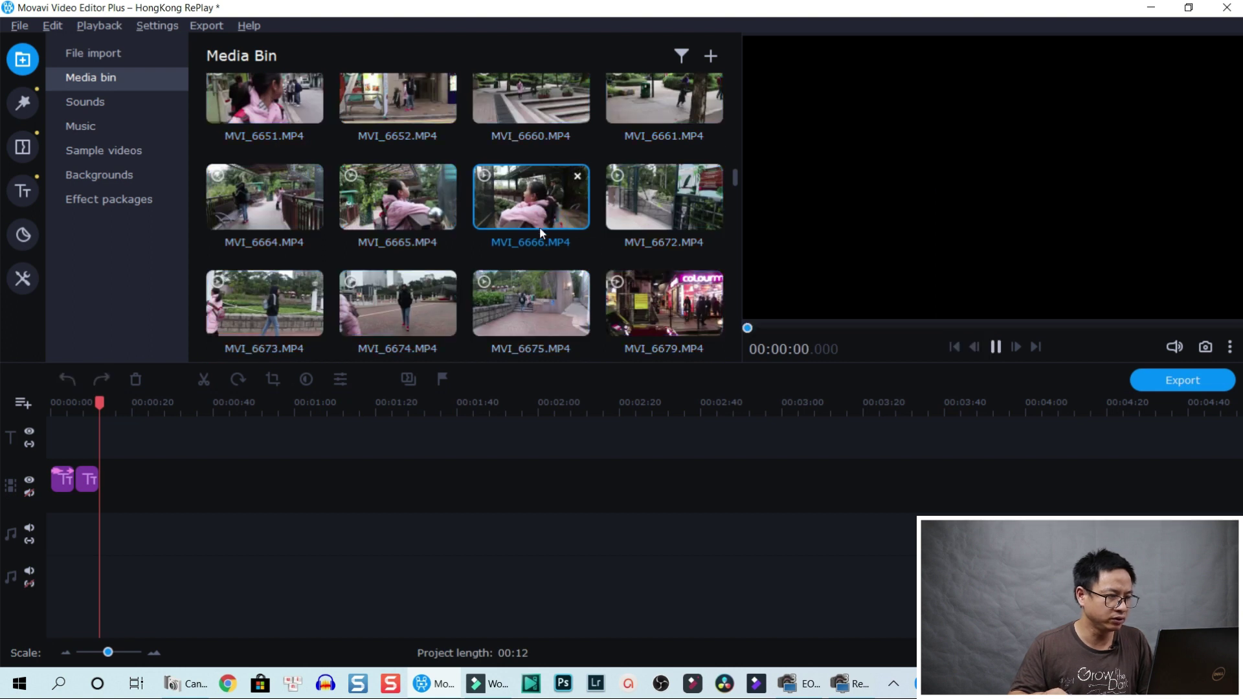
drag(545, 216, 87, 440)
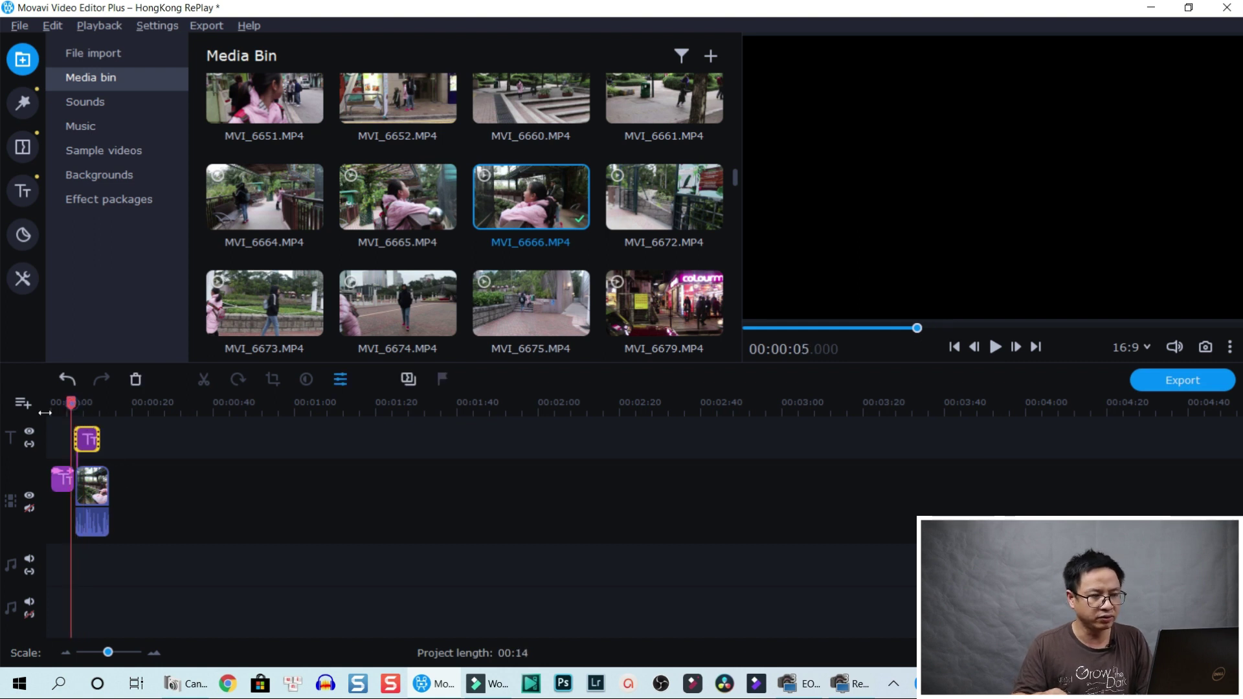
Play the project from the start to about 00:00:11.051 to review the Friendship title over the footage.
key(Home)
key(space)
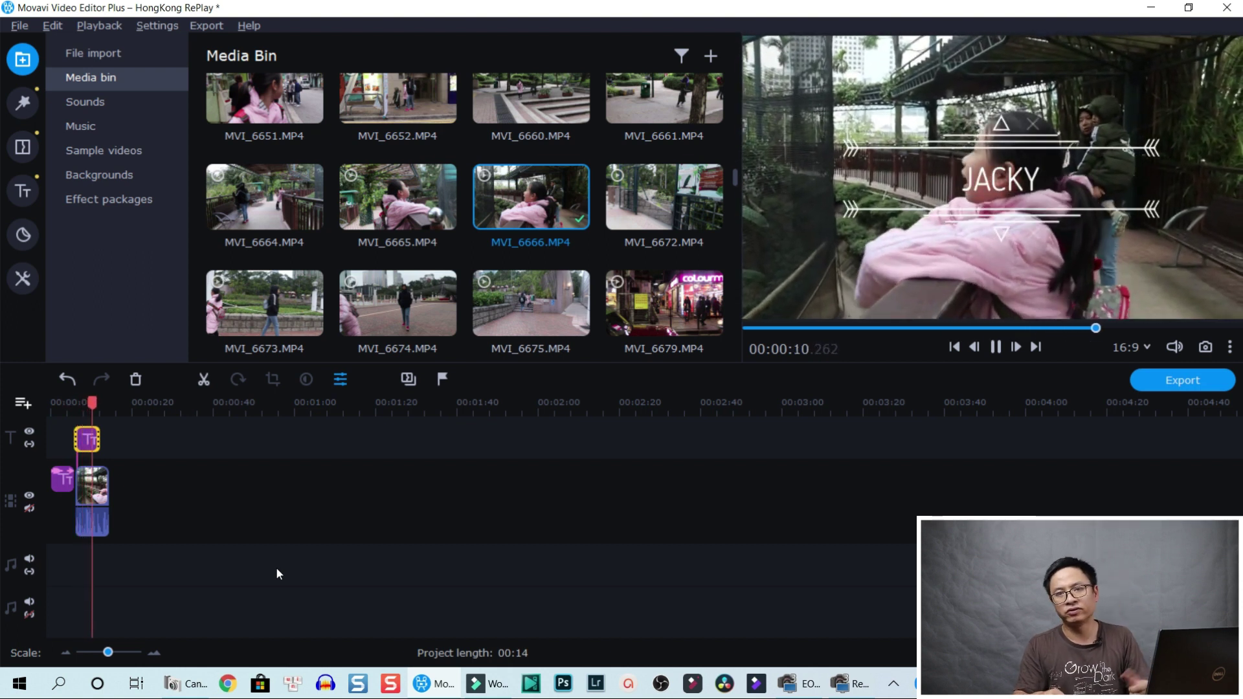
key(space)
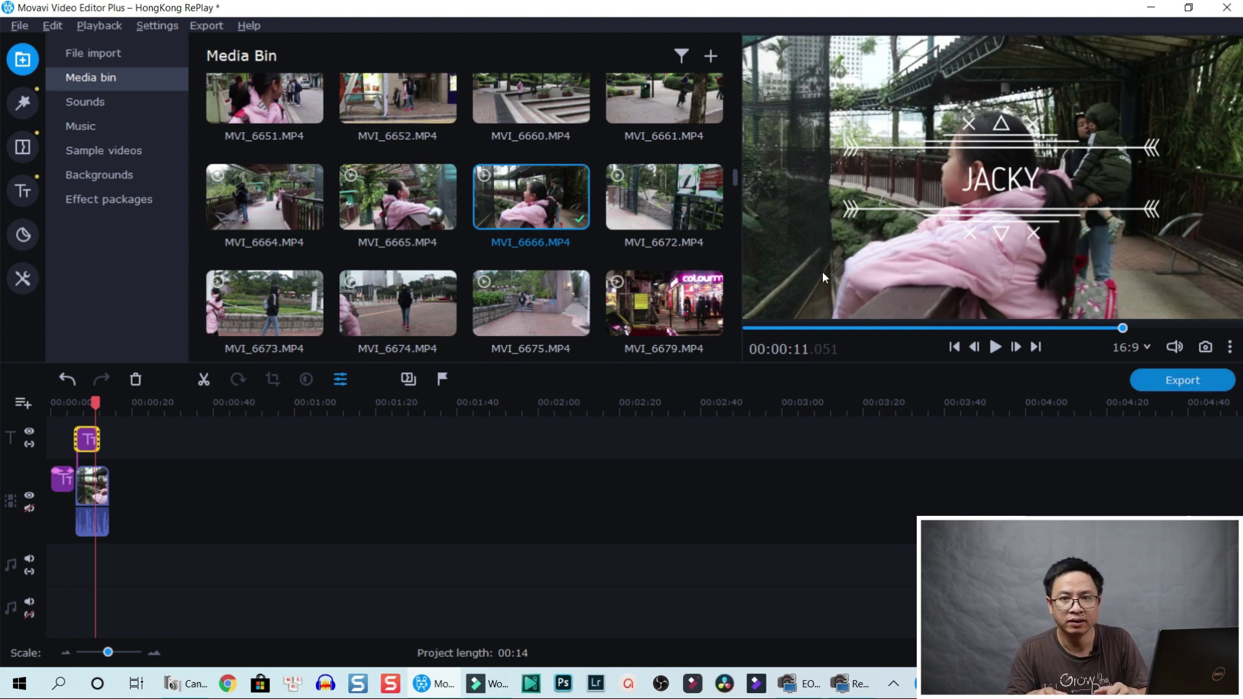
Open the export options for uploading the video online to YouTube.
key(ctrl+e)
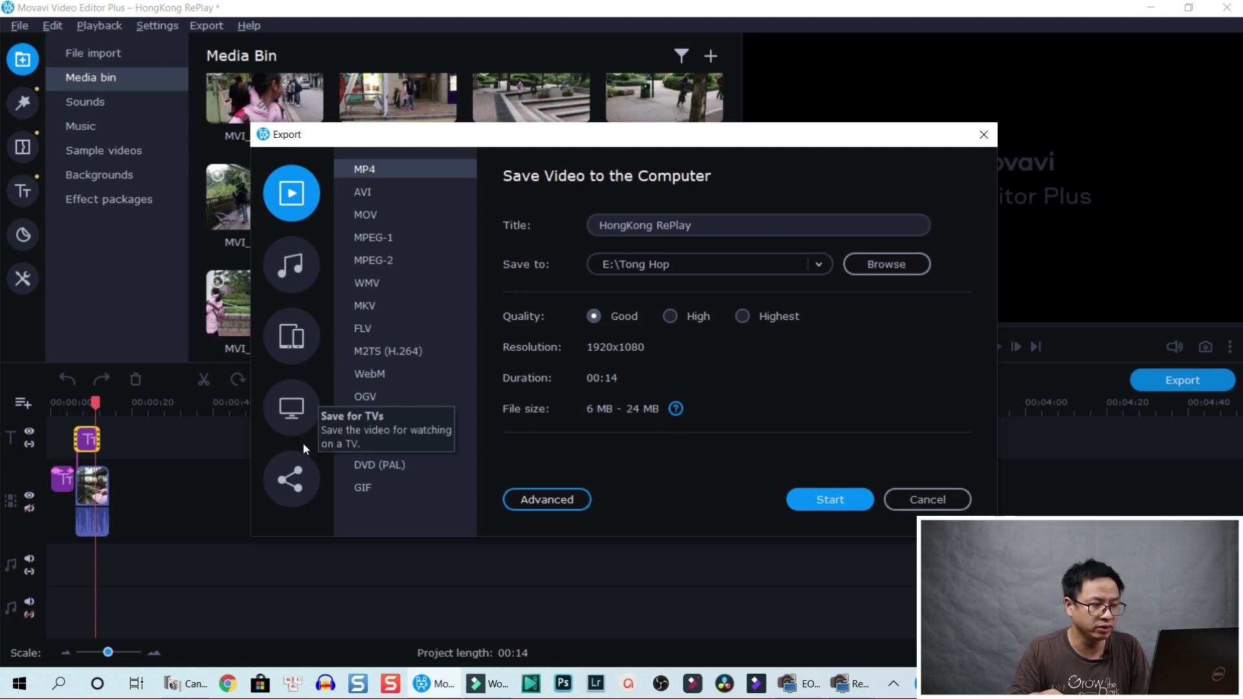
click(297, 473)
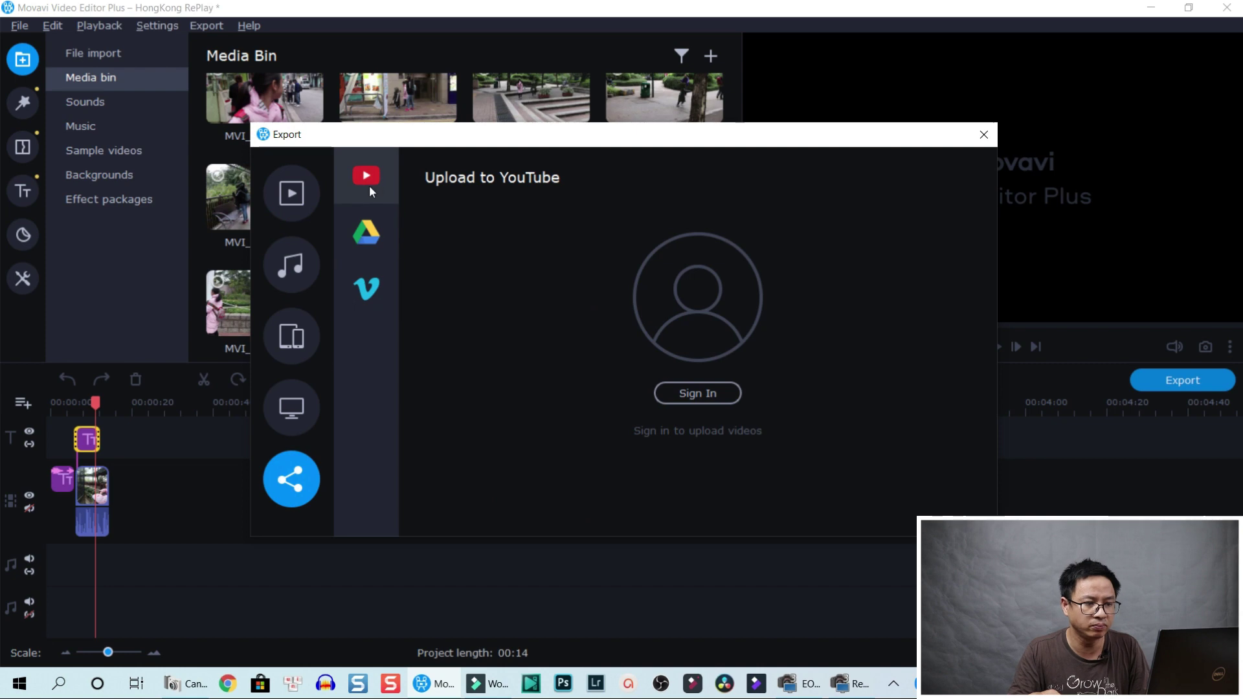